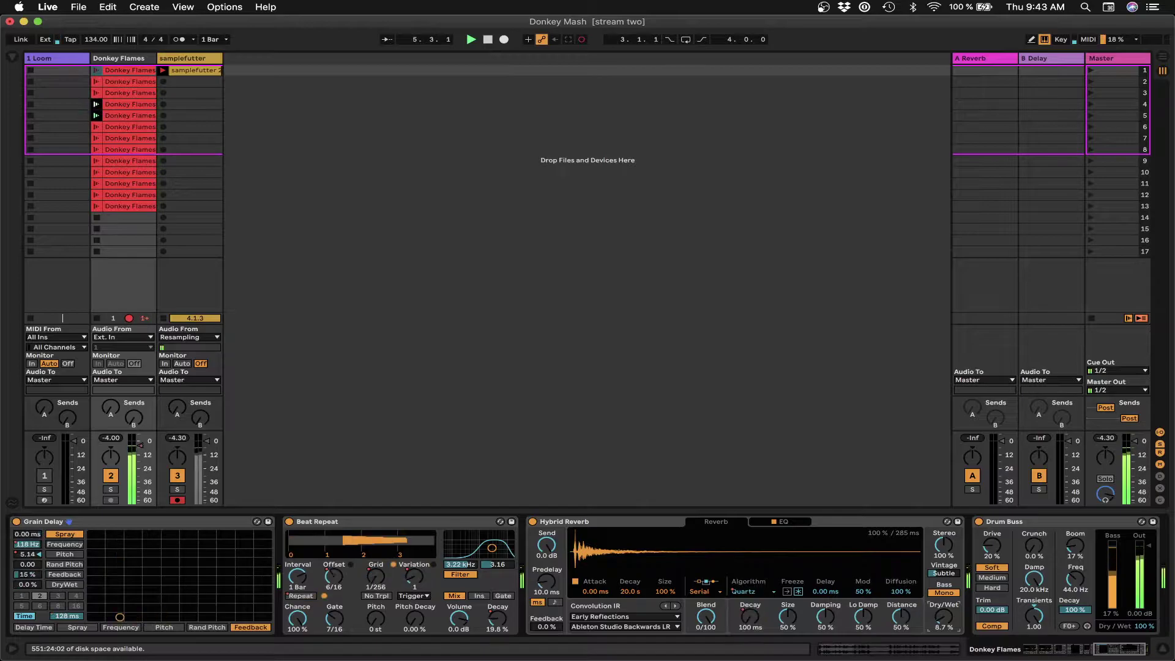
Set the Hybrid Reverb's Dry/Wet to 12 % while resampling, and end the recording of the samplefutter clip and stop it
drag(946, 619, 945, 609)
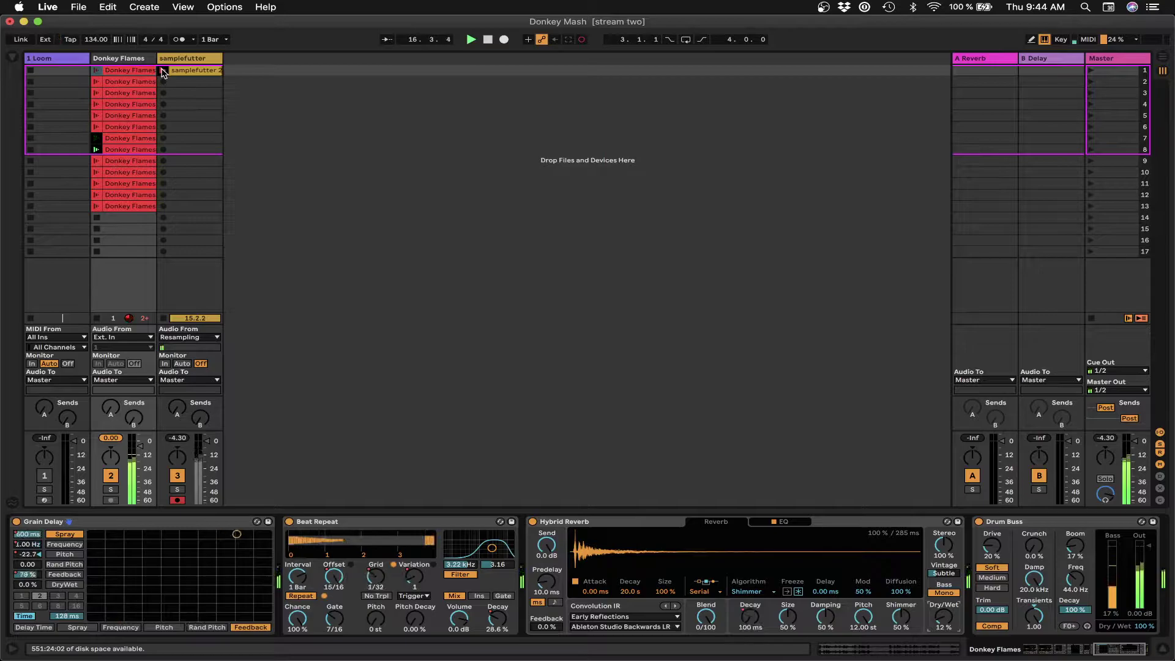
click(163, 70)
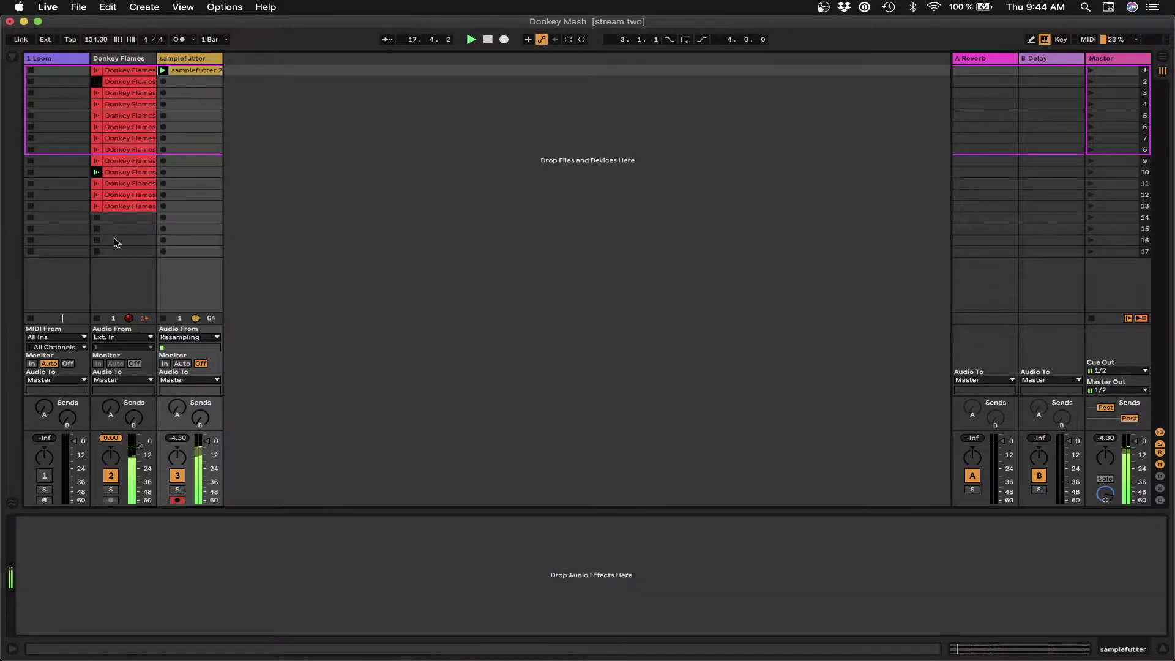
click(164, 318)
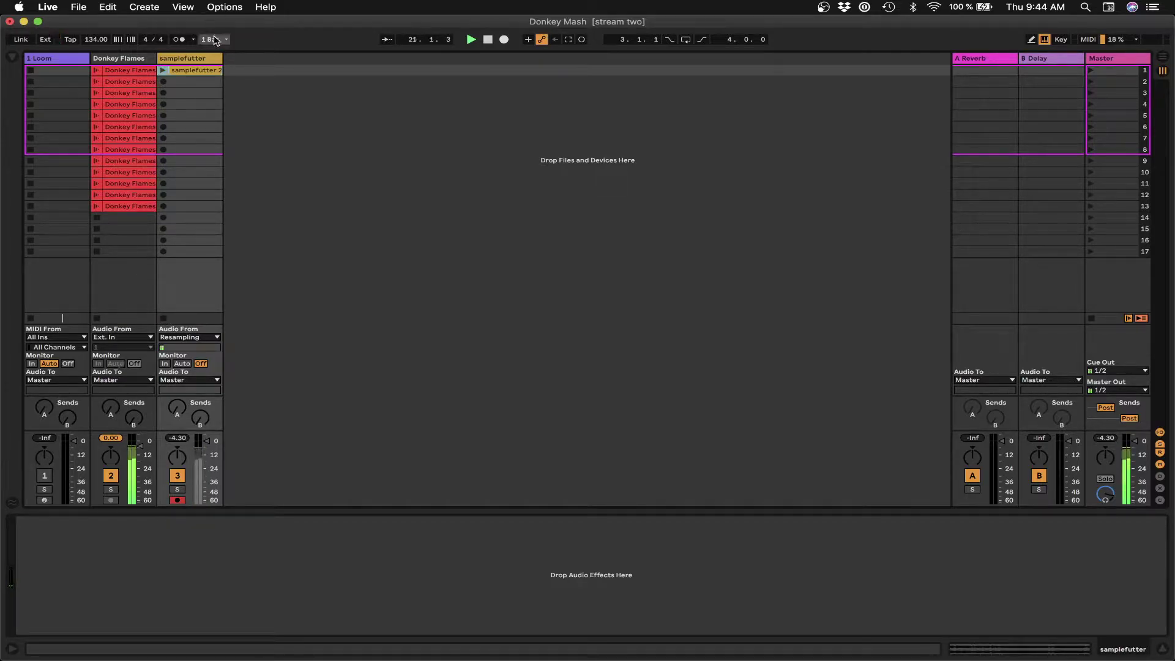
Add a MIDI track after the samplefutter track and load a Simpler instrument onto it
click(197, 61)
key(super+shift+t)
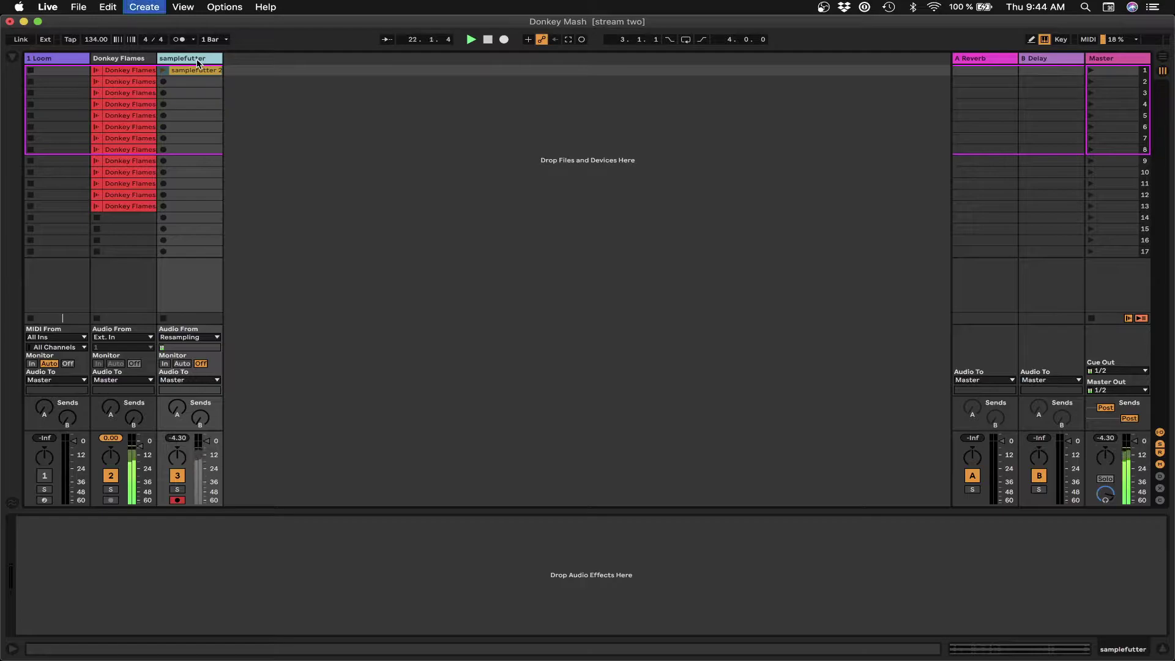
click(13, 57)
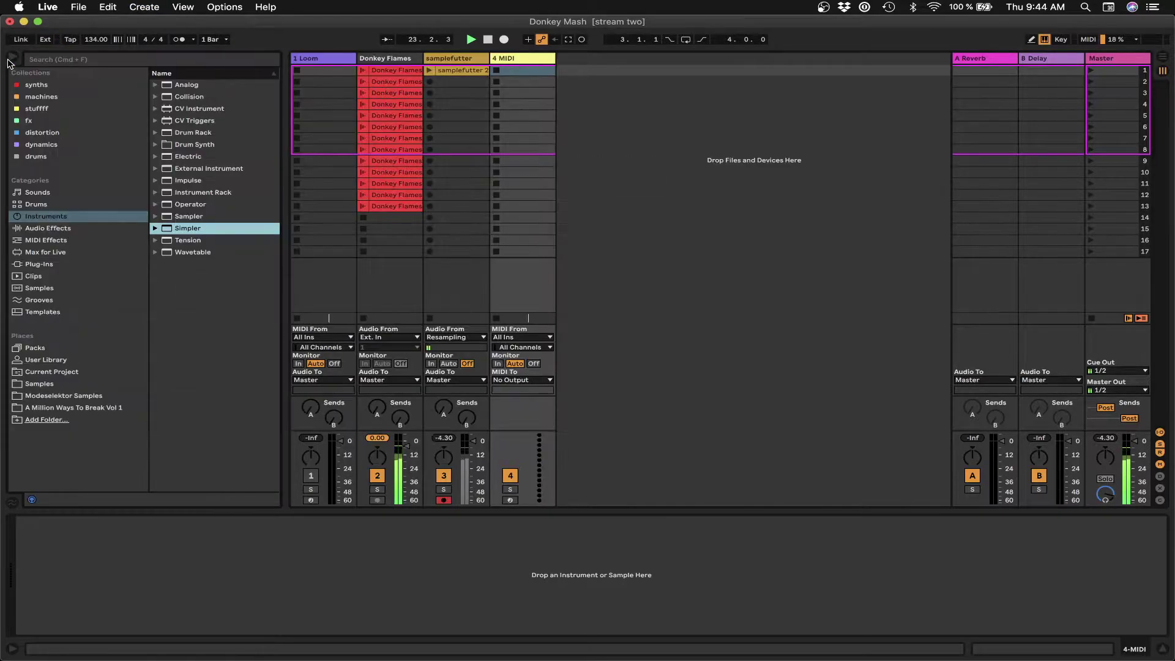
drag(184, 229, 527, 60)
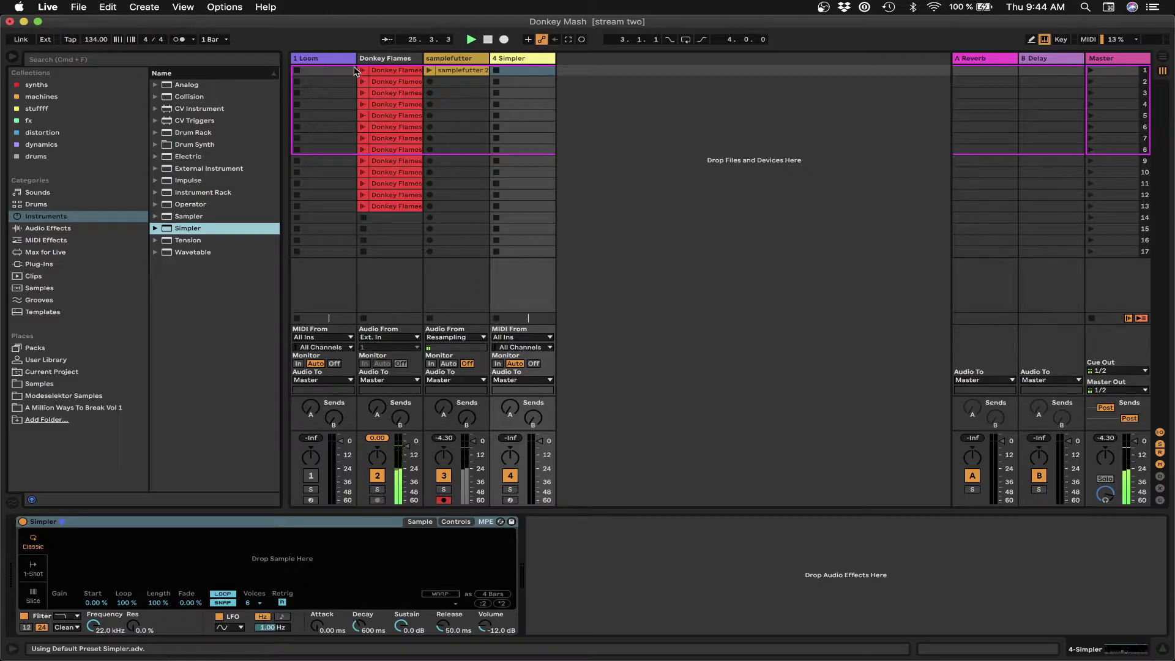
Load the recorded samplefutter clip from scene 1 as the sample in the new track's Simpler
click(363, 206)
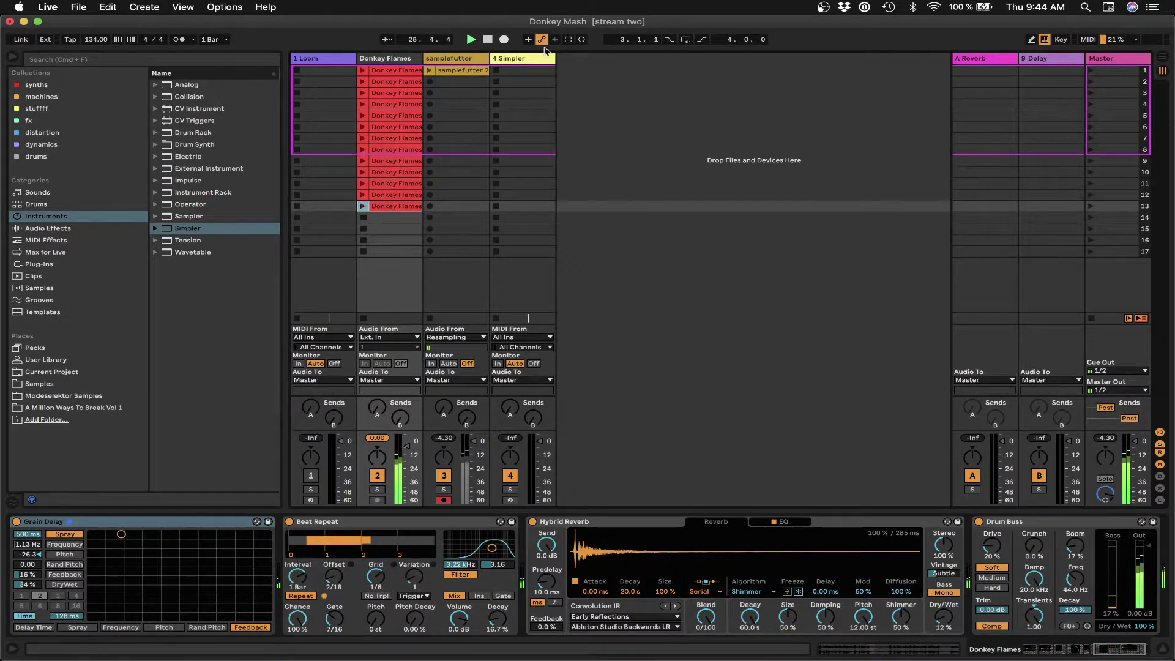
click(521, 61)
drag(468, 71, 322, 562)
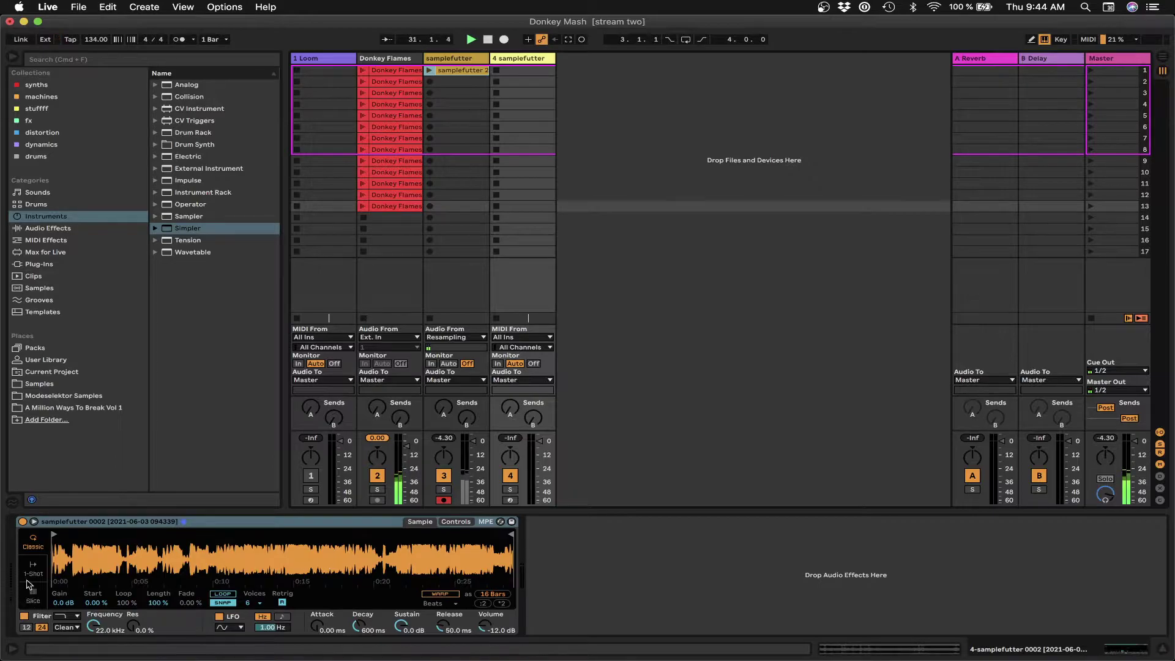
Set Simpler to Slice mode and slice the sample by Region into 64 regions
click(34, 591)
click(140, 603)
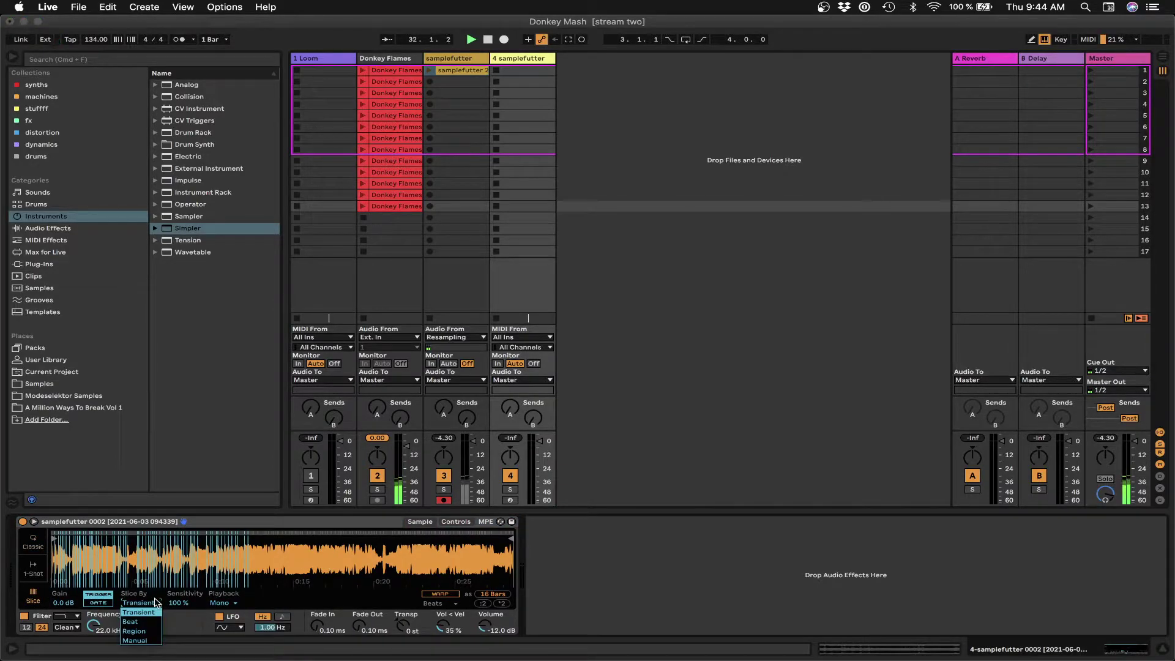
click(151, 632)
drag(181, 607, 181, 572)
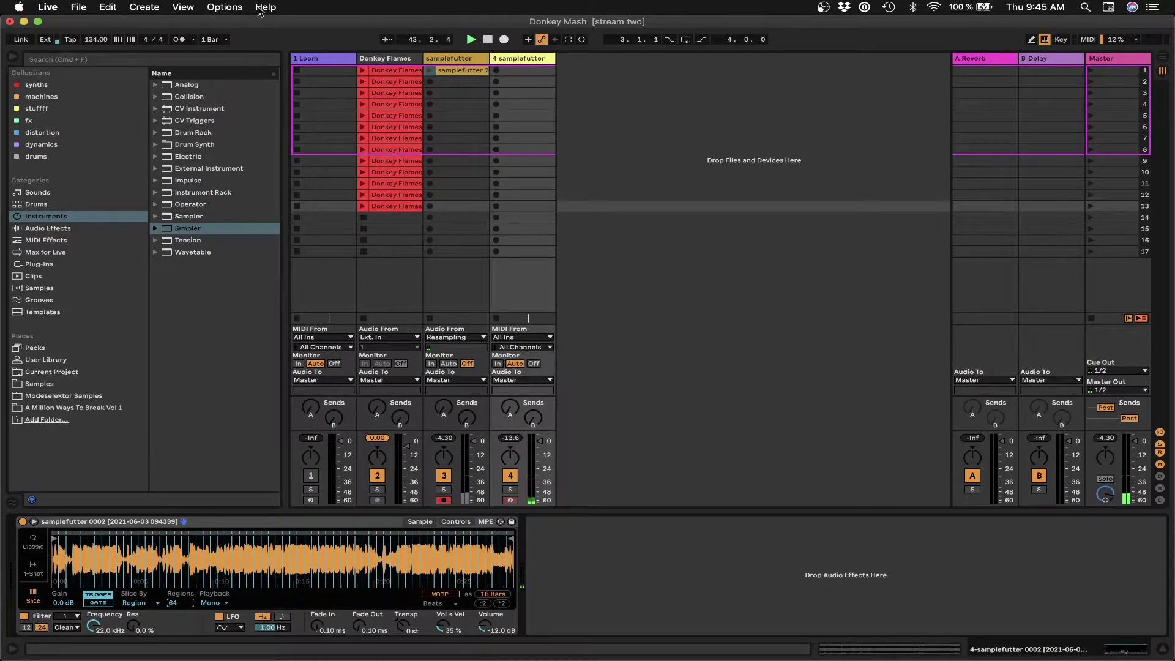
Turn on the metronome and record a four-bar MIDI clip of the slices in scene 3 of the Simpler track
click(191, 39)
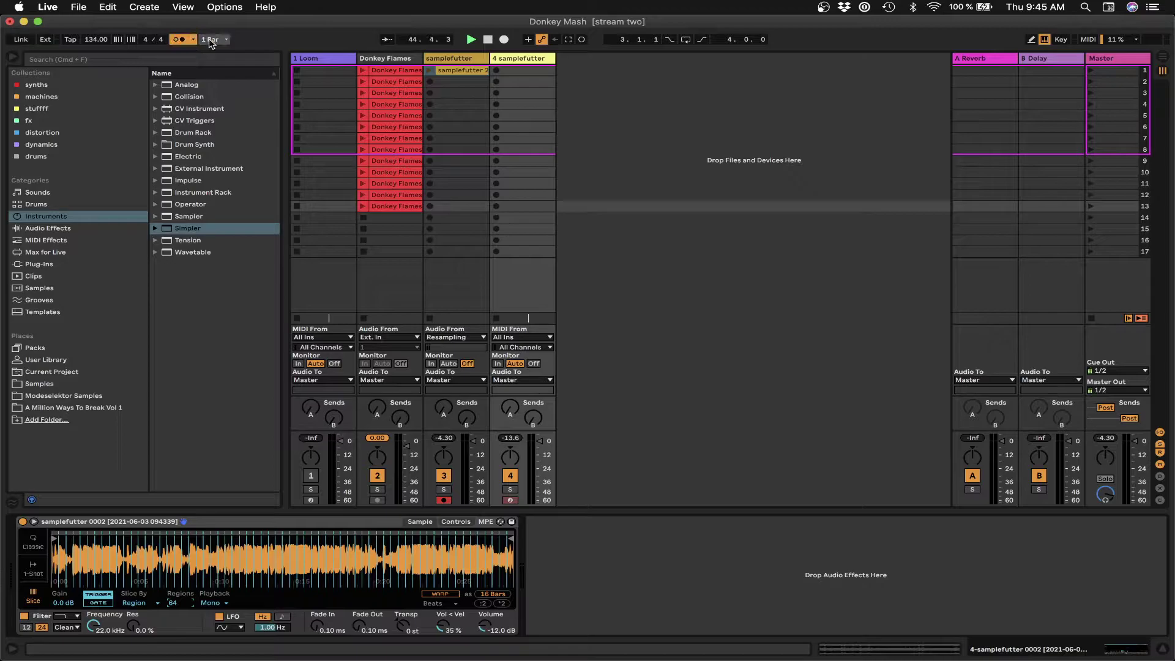
click(496, 93)
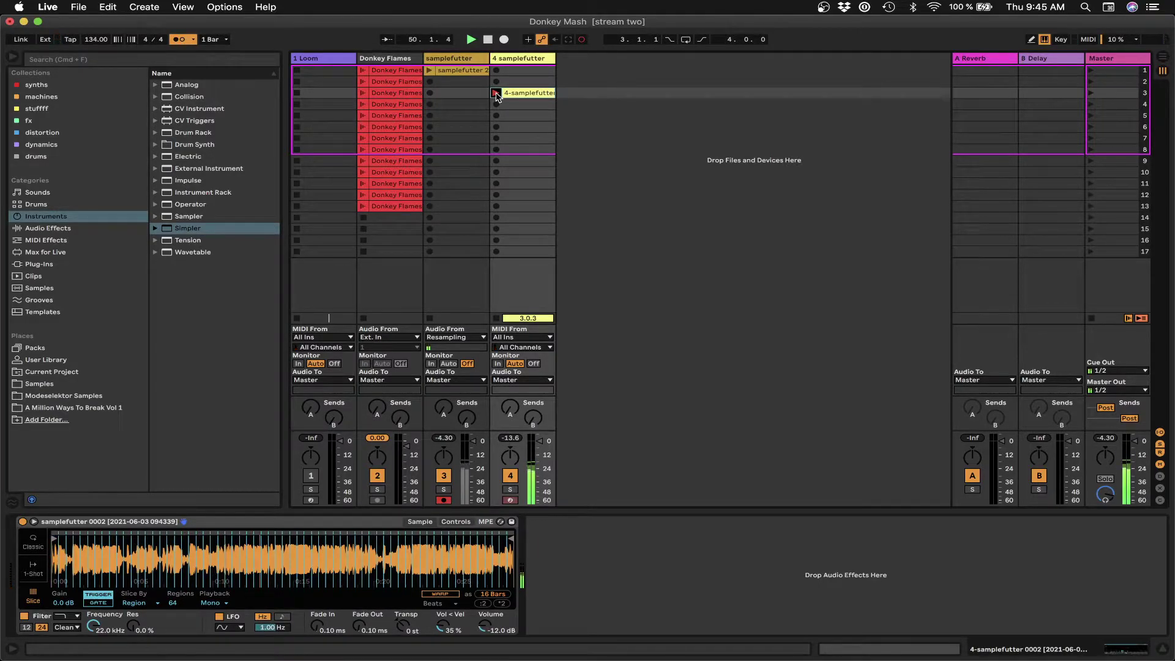
click(496, 93)
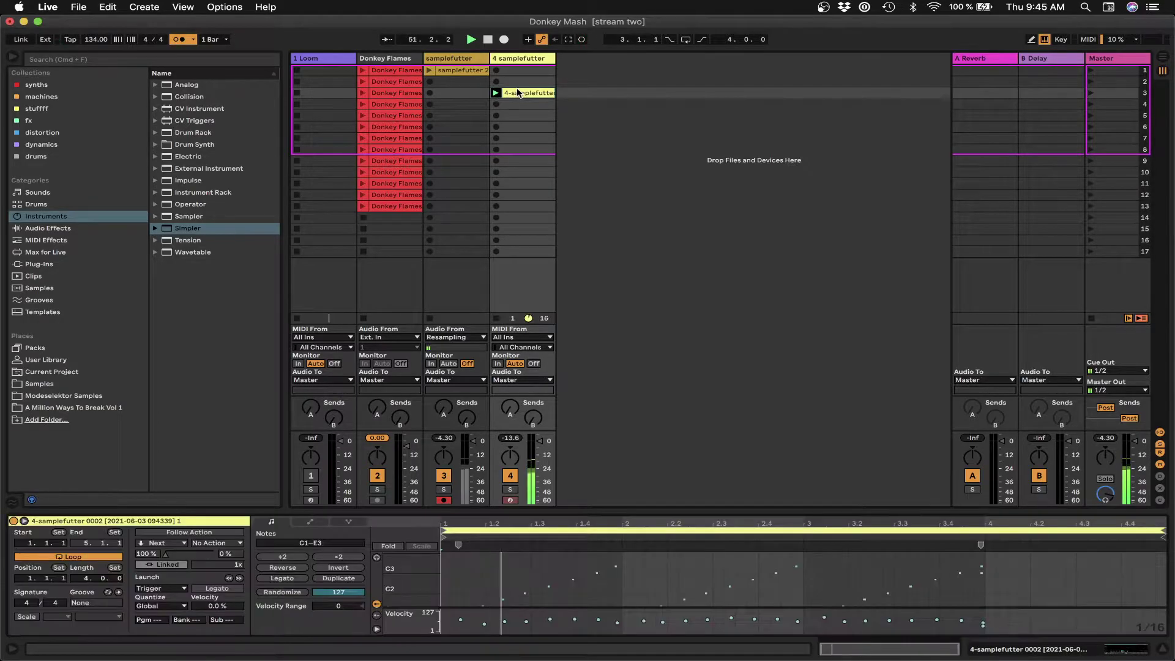
Shorten the scene 3 clip's loop to 2 bars and quantize all its notes to 1/8 at 100 %
drag(1163, 530, 800, 561)
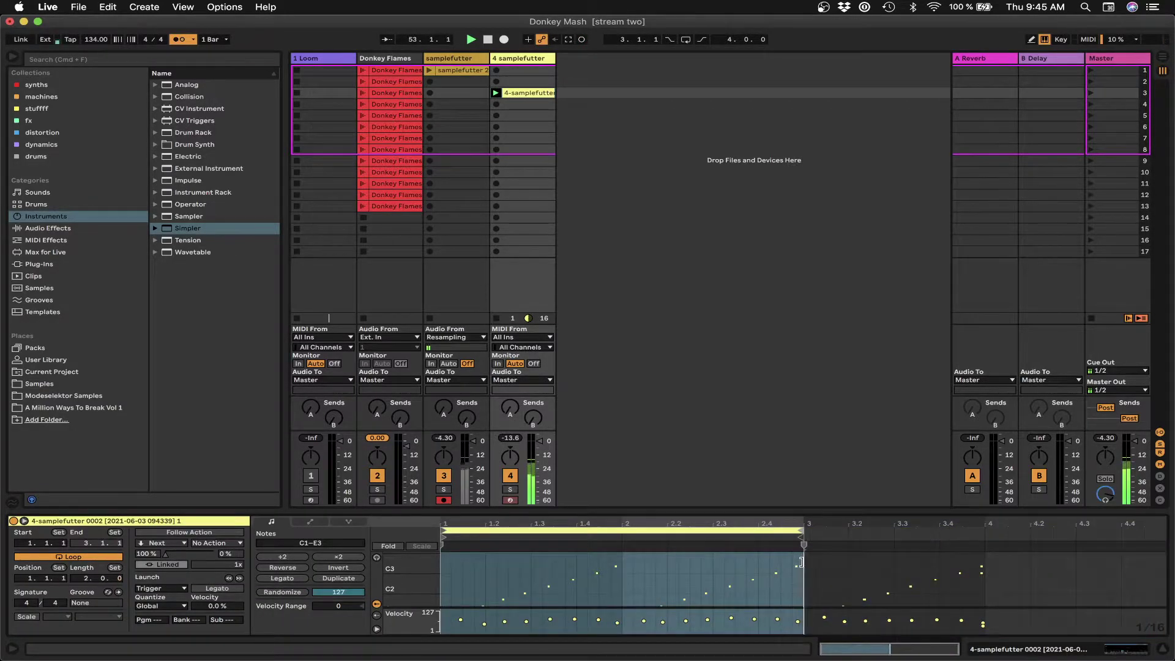
click(678, 556)
key(cmd+a)
key(super+shift+u)
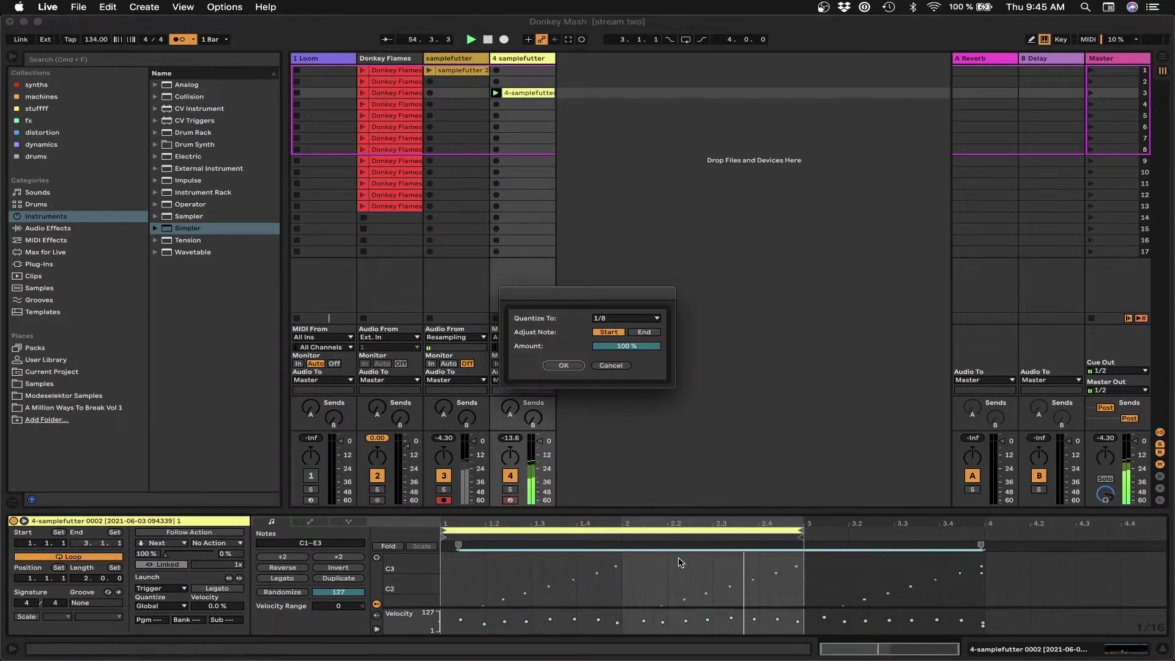
click(563, 366)
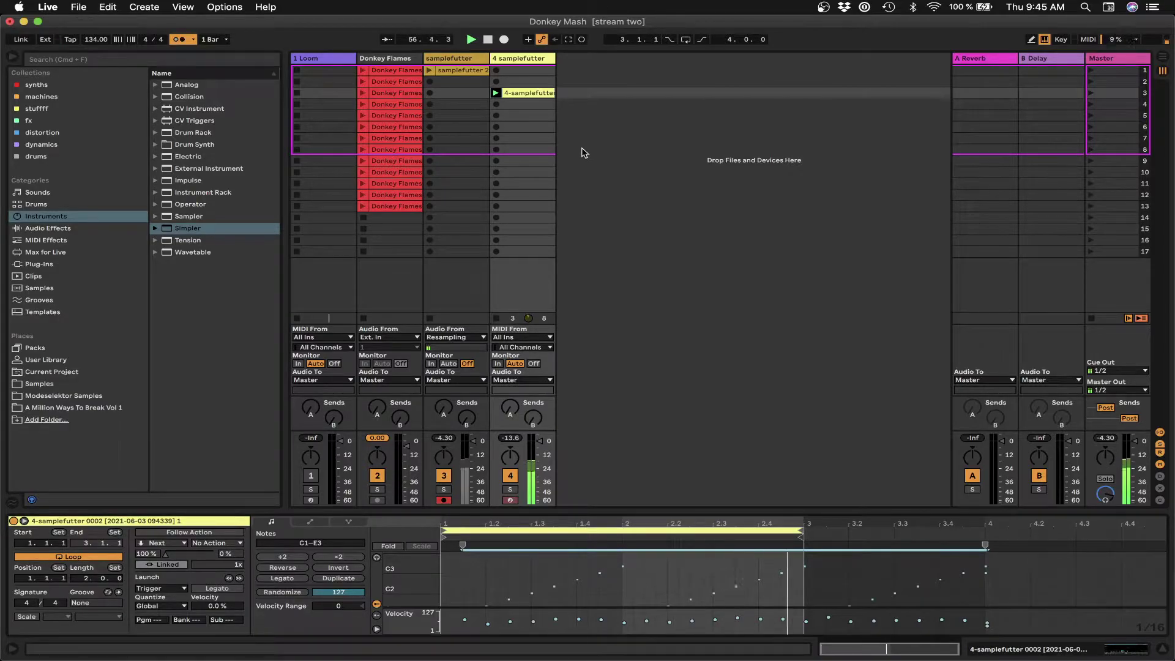
Record a second MIDI clip of the slices in scene 4 of the Simpler track, playing notes in a higher range
double_click(528, 105)
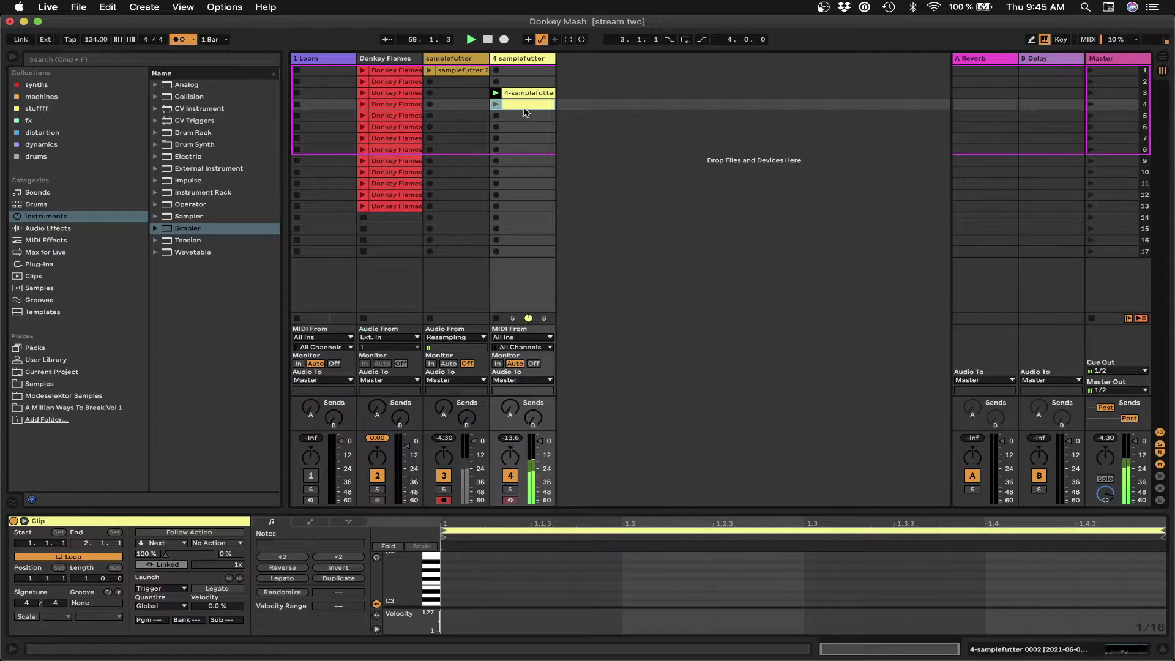
key(Delete)
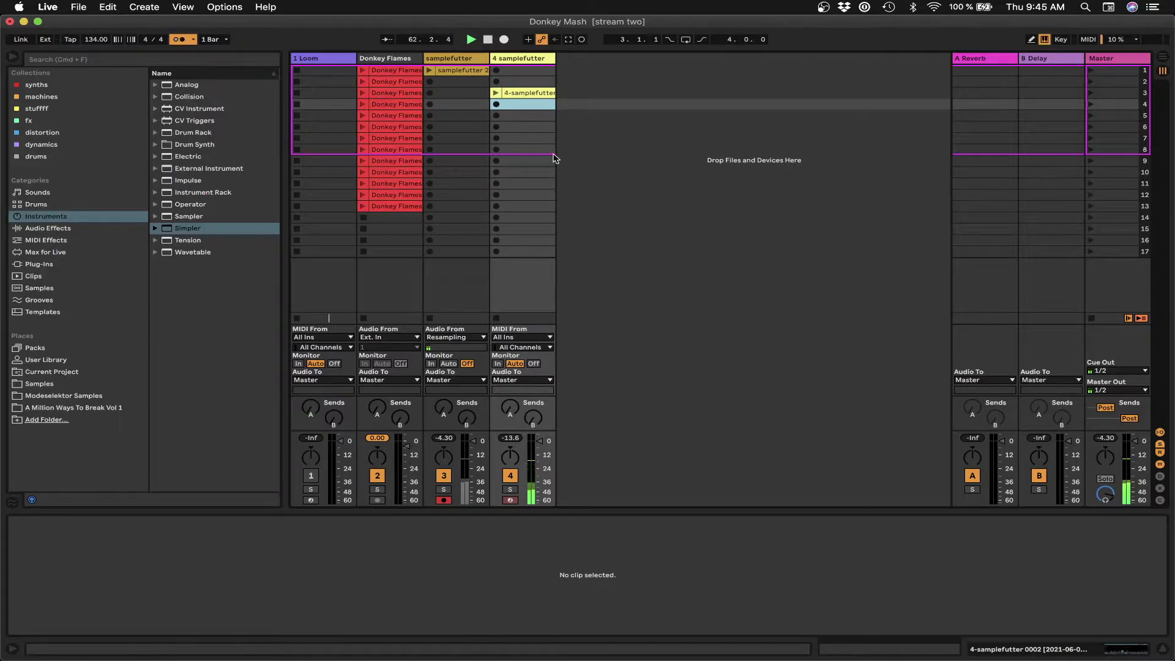
click(496, 105)
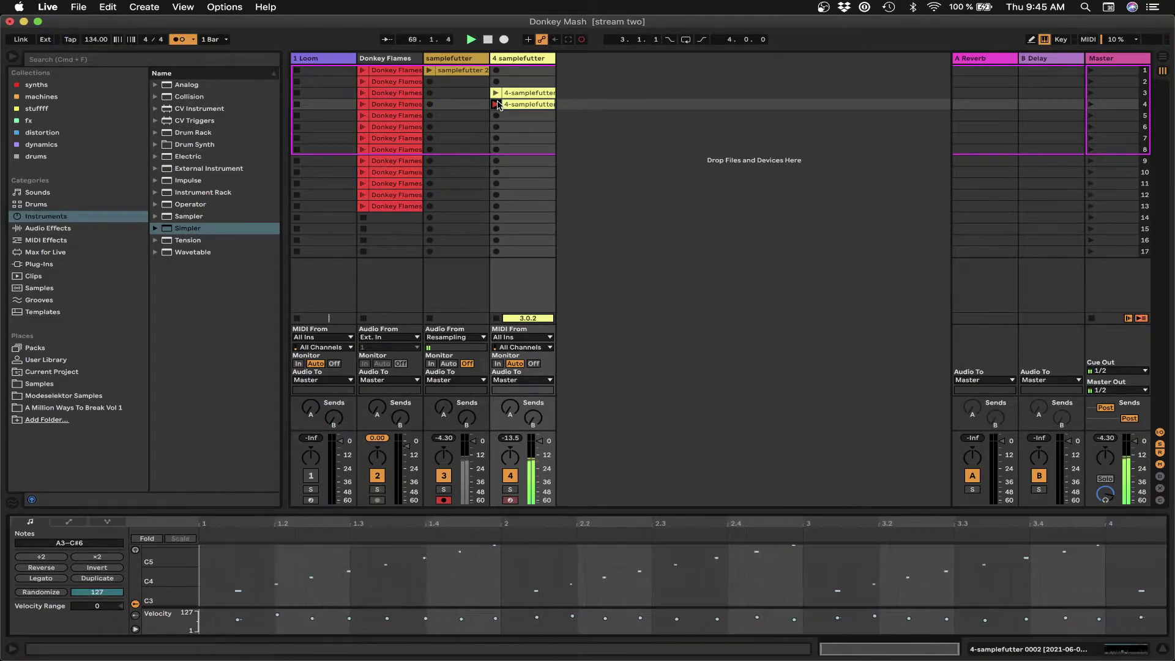
click(495, 104)
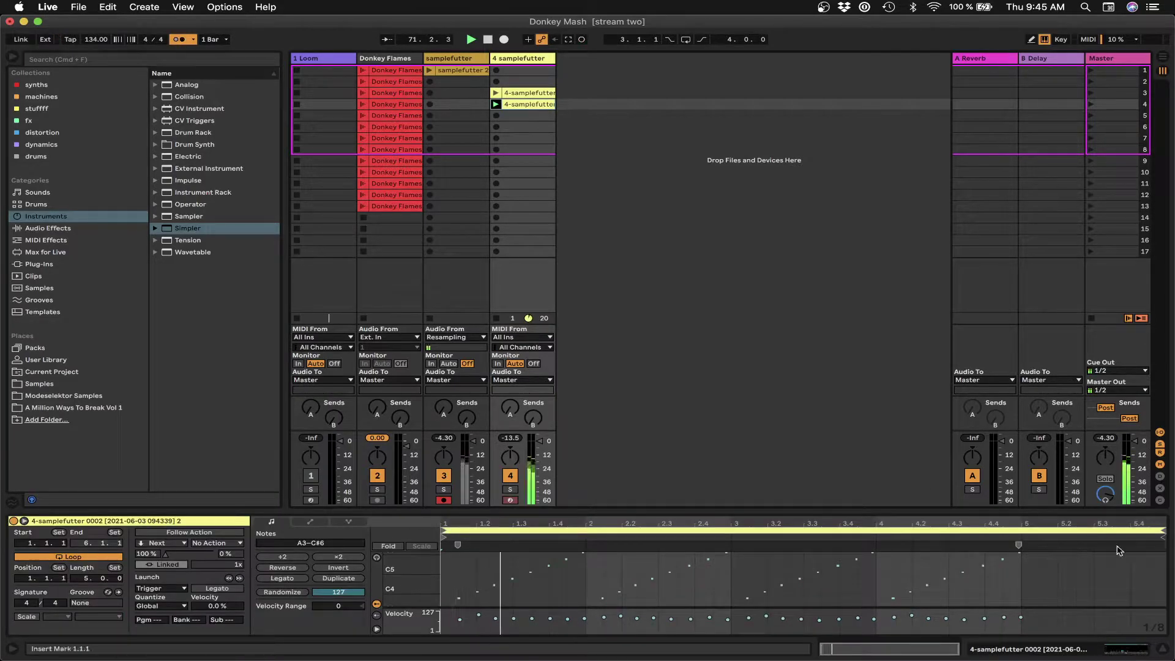
Quantize the start of all notes in the scene 4 clip to 1/8 at 100 %
key(super+a)
key(super+shift+u)
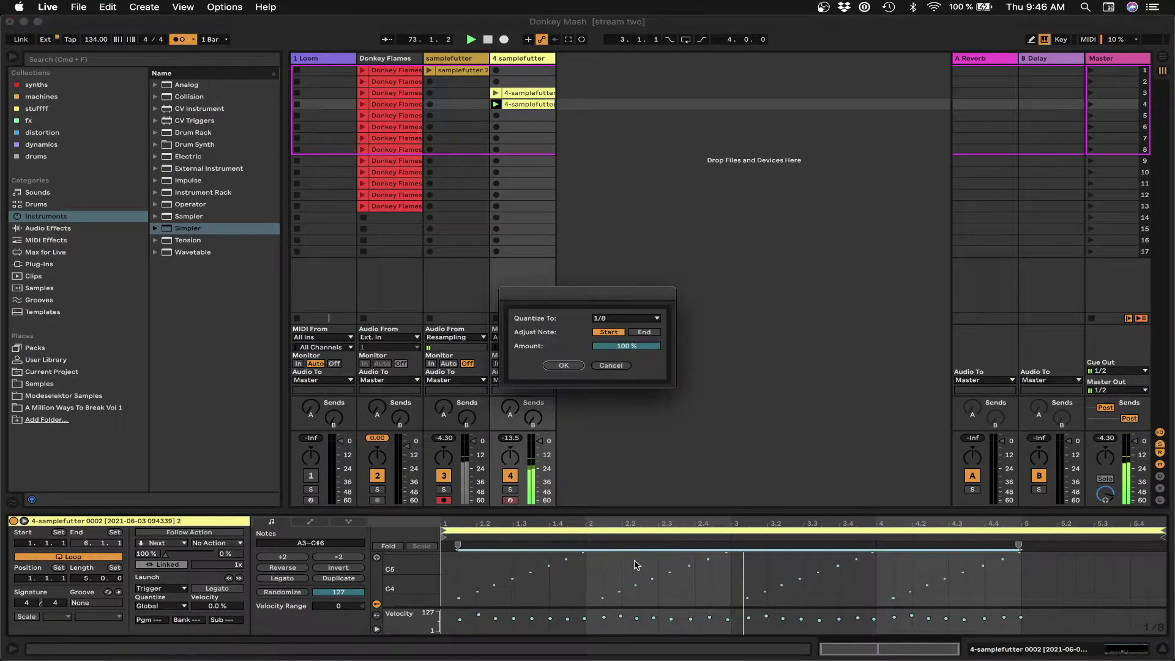
click(580, 366)
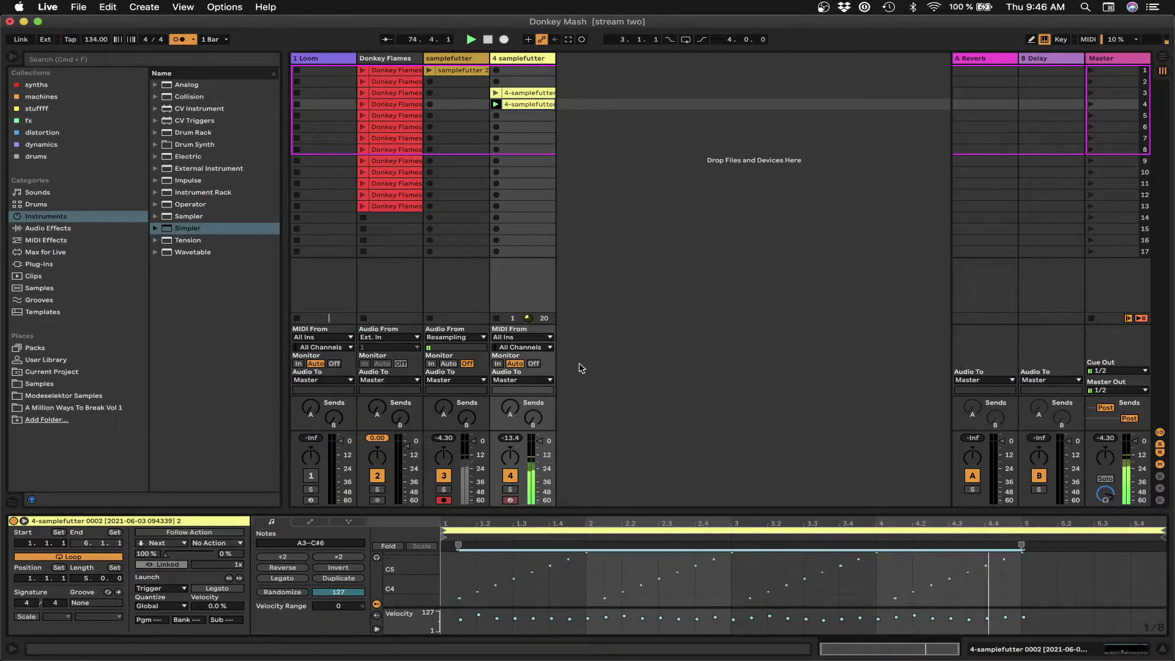
Restart playback and shorten the scene 4 clip's loop to 4 bars
key(space)
key(space)
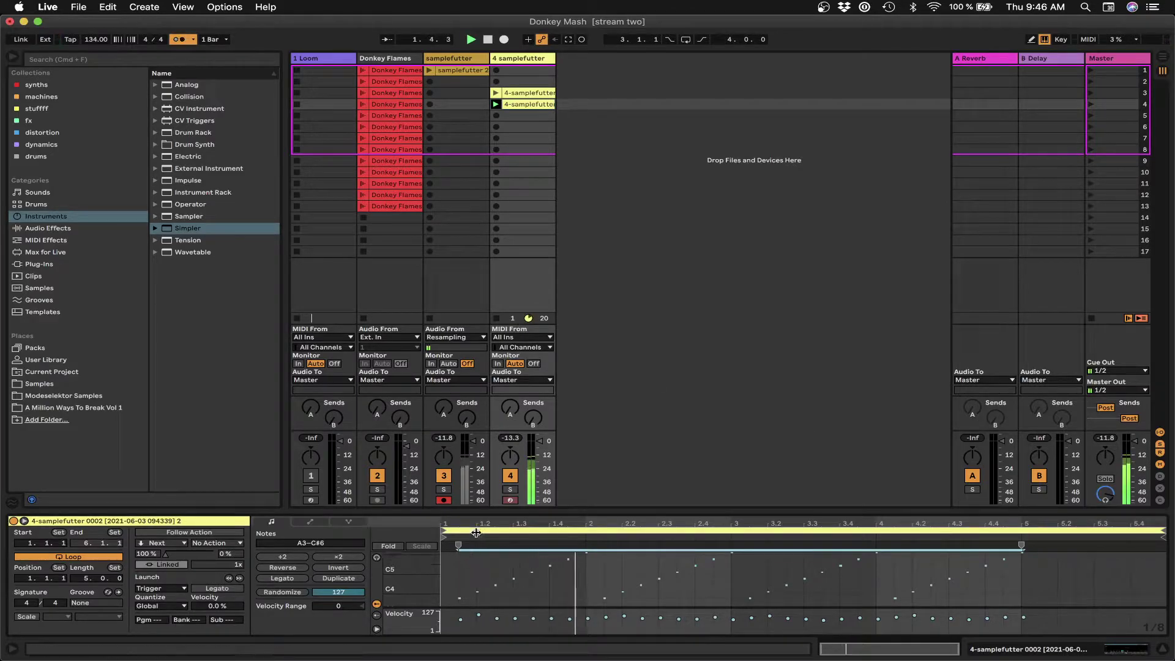
drag(1161, 530, 1021, 534)
scroll(643, 566, down, 5)
scroll(644, 566, up, 6)
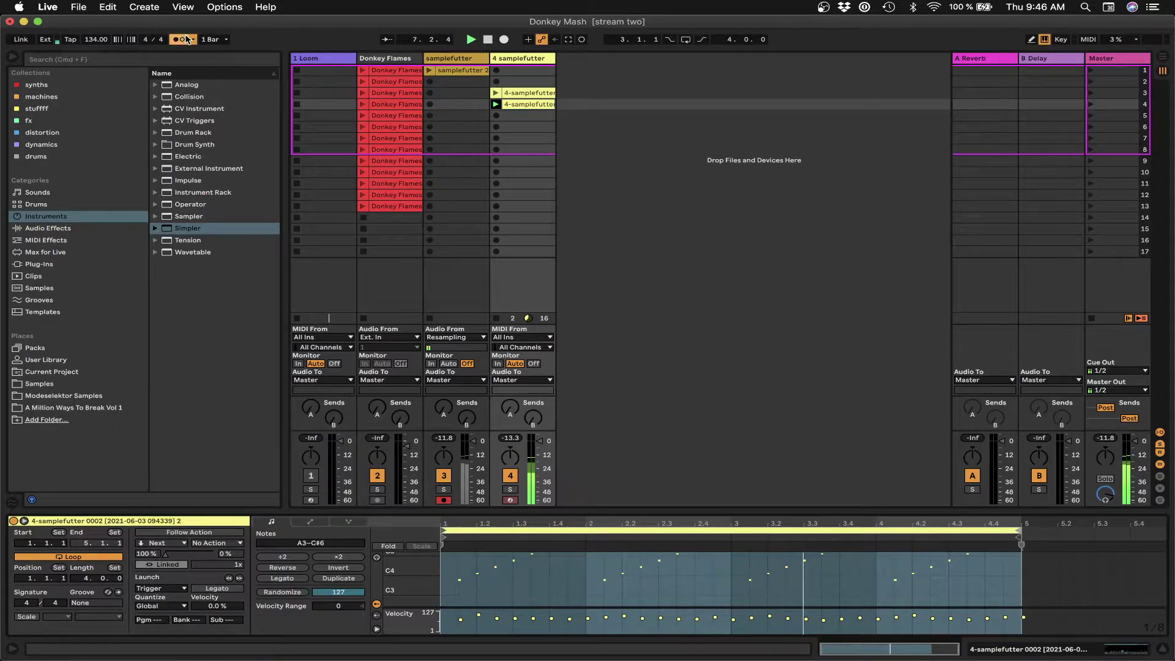
Launch the scene 3 clip and set Simpler's filter circuit to MS2 with a drive of 7.43 dB
click(496, 93)
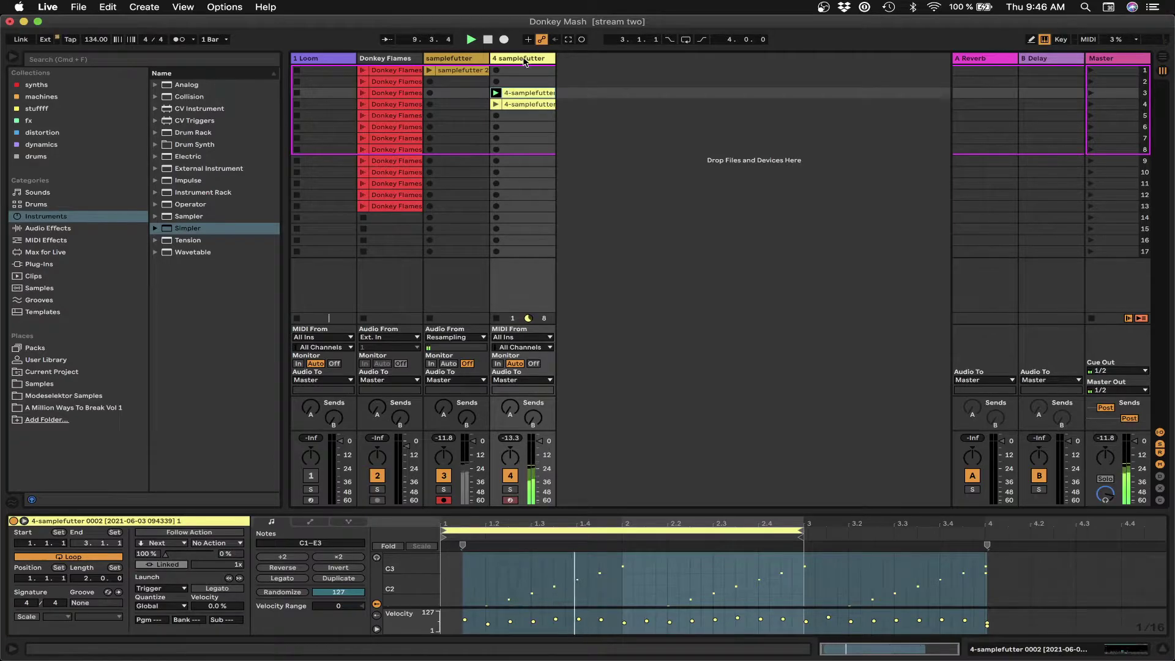
click(503, 85)
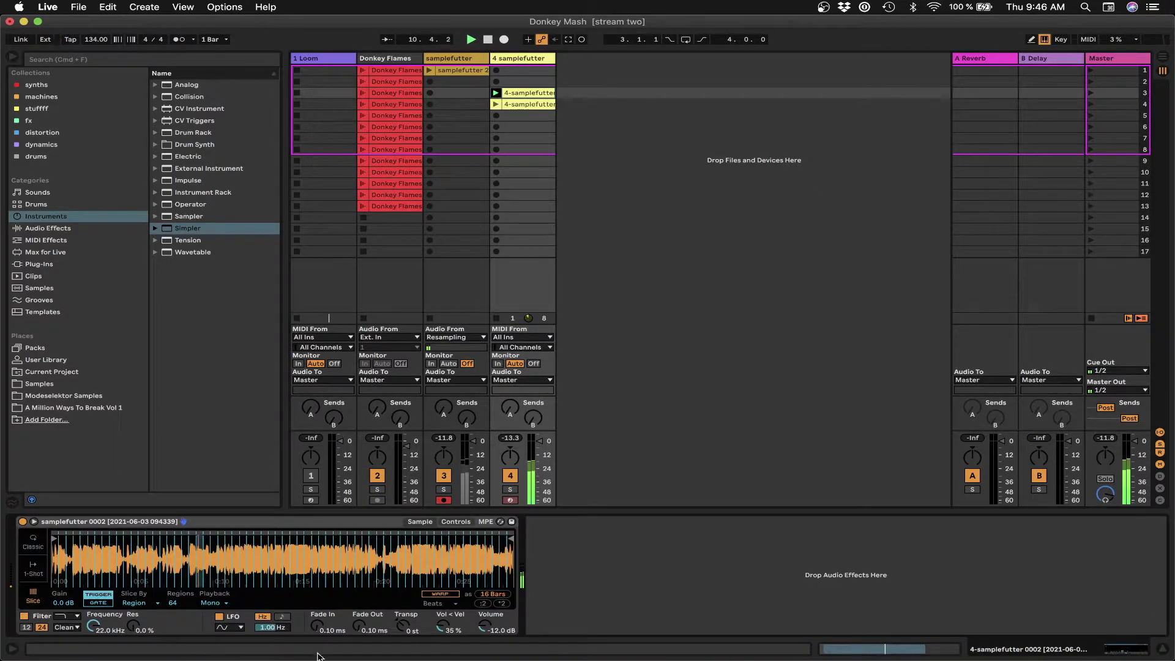
click(67, 628)
click(69, 599)
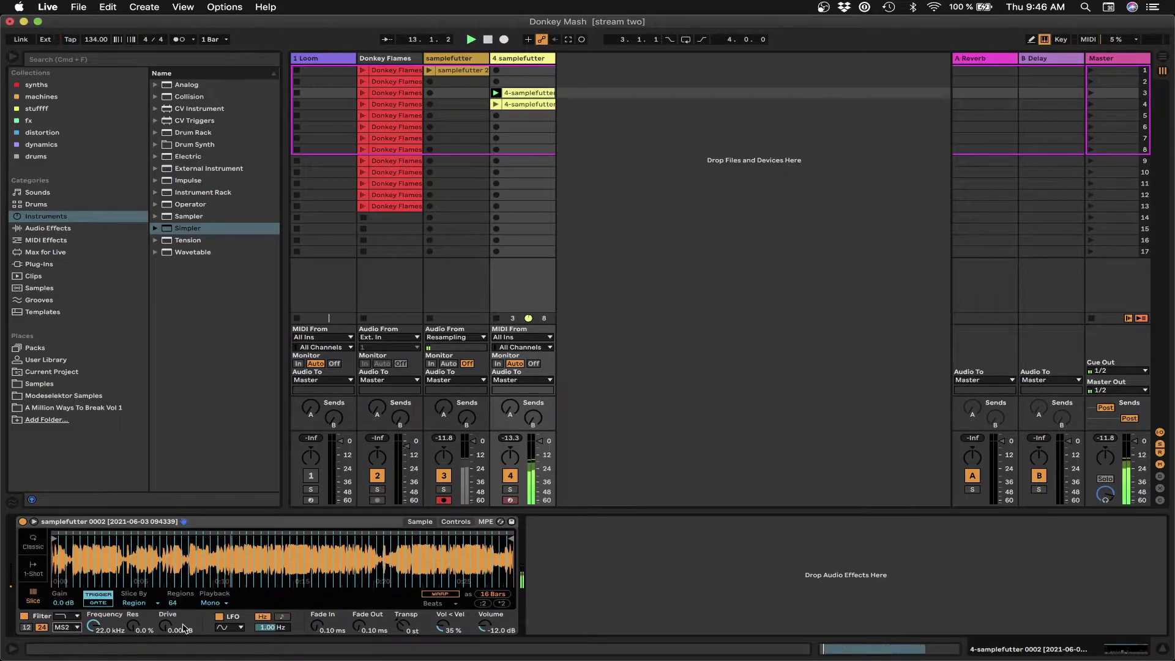
drag(165, 625, 165, 627)
Set Simpler's filter frequency to 10.0 kHz and enable the filter envelope with an amount of 63
click(93, 625)
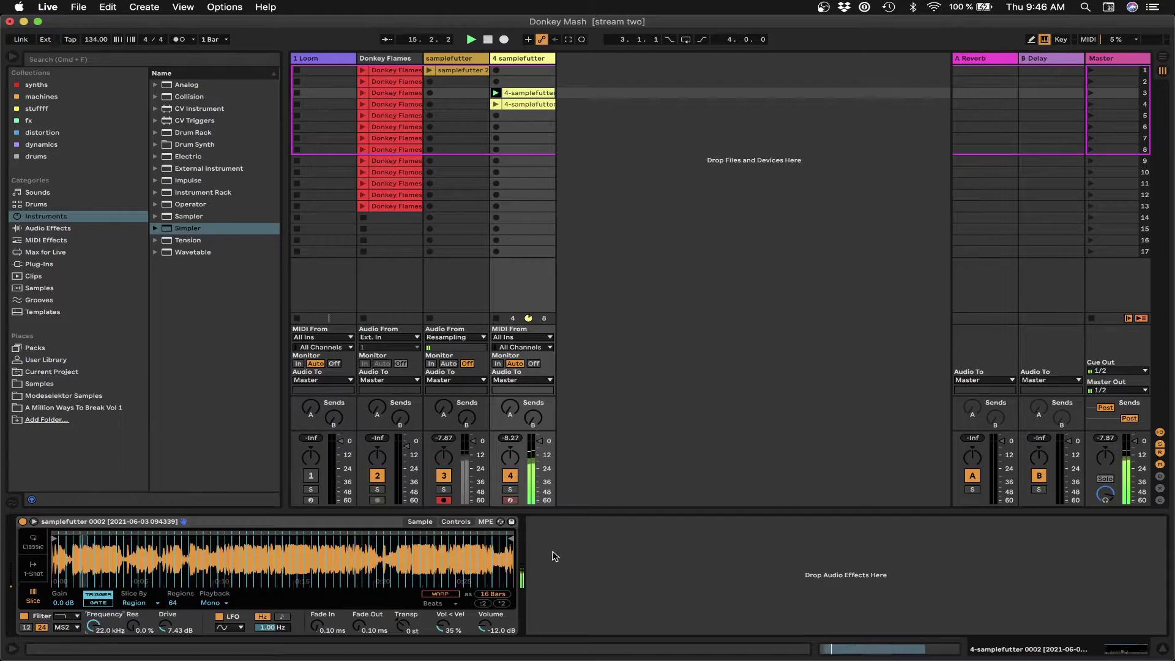
click(459, 522)
click(71, 604)
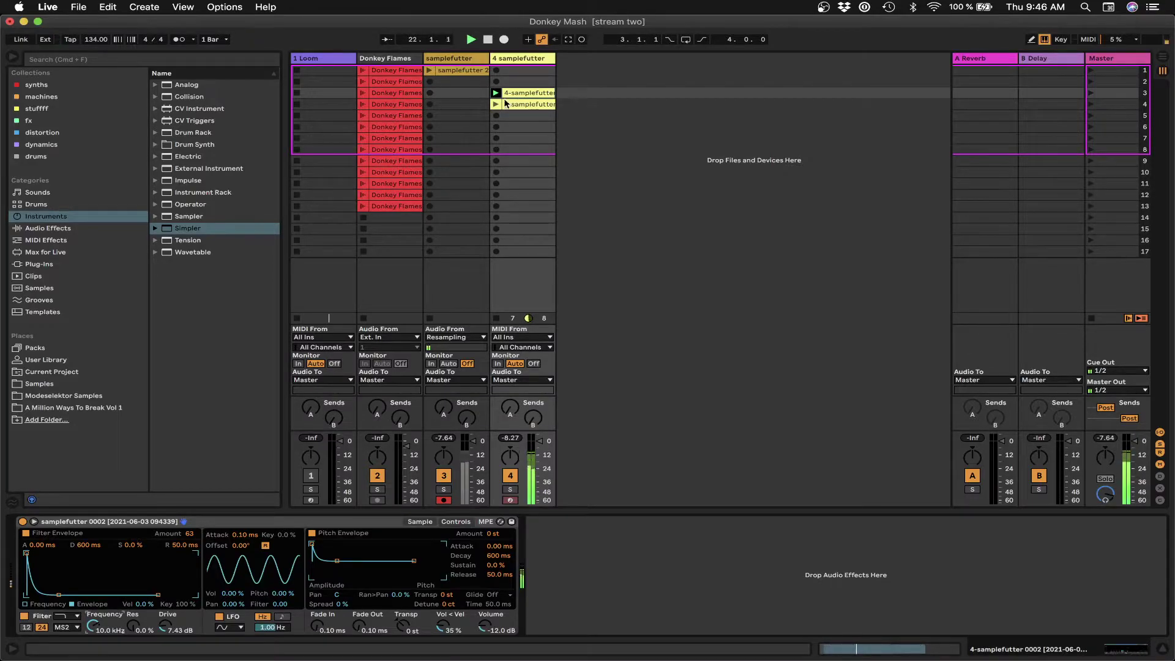
Launch the scene 4 clip and create an empty MIDI clip in scene 5, showing it in an enlarged note editor
click(495, 104)
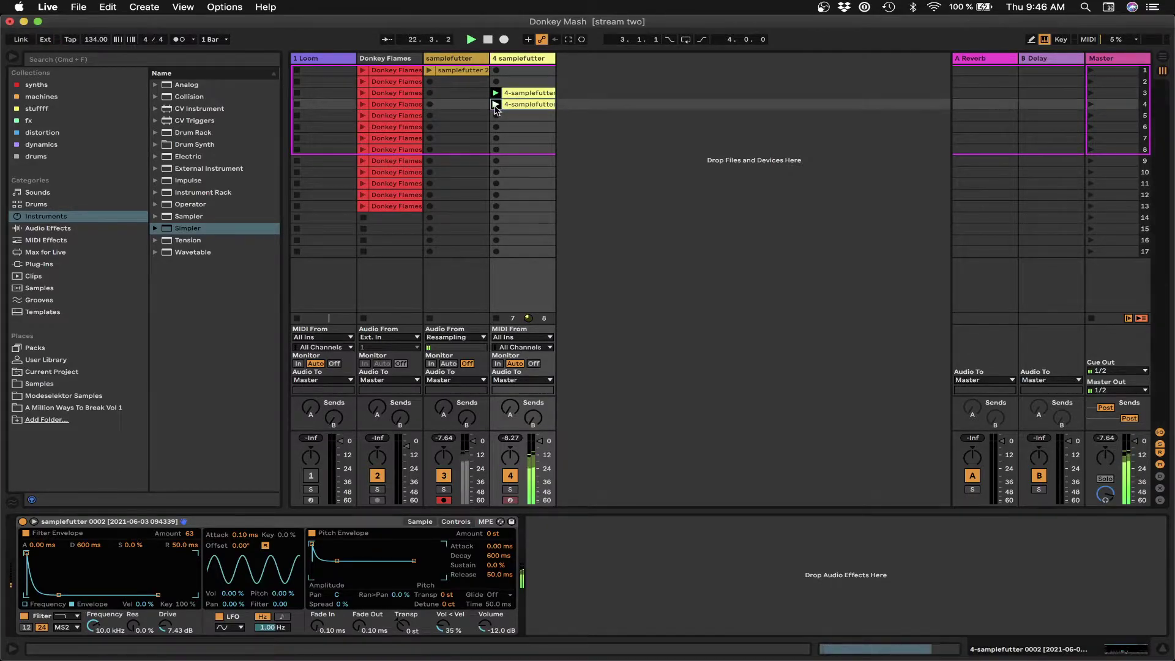
double_click(531, 115)
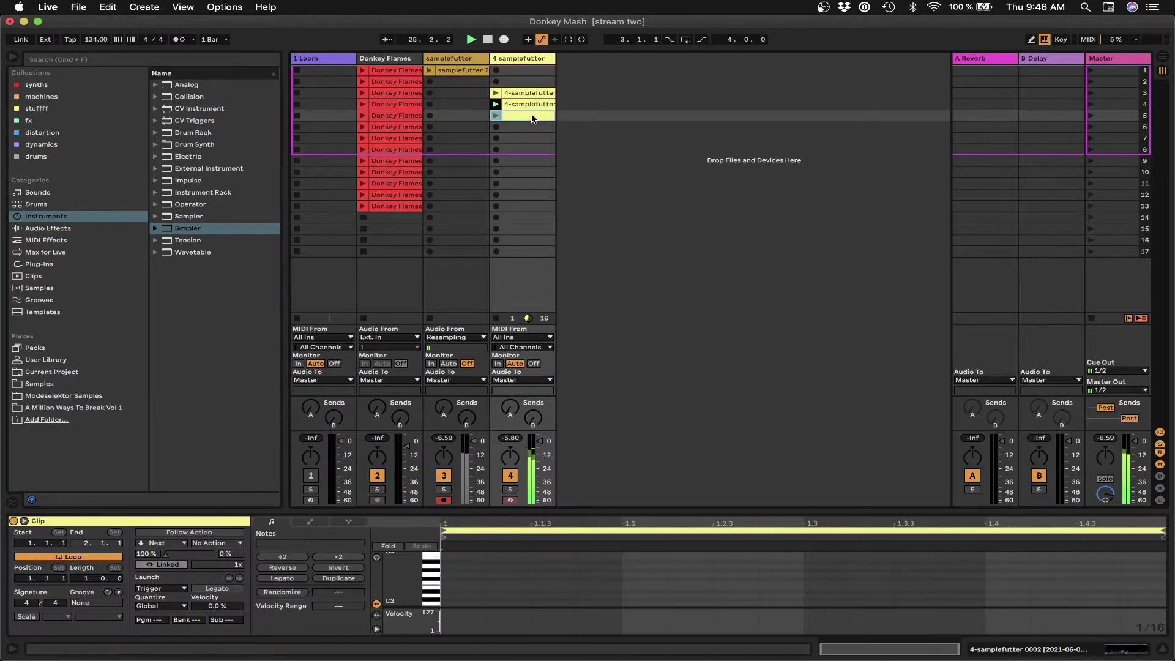
drag(623, 508, 657, 269)
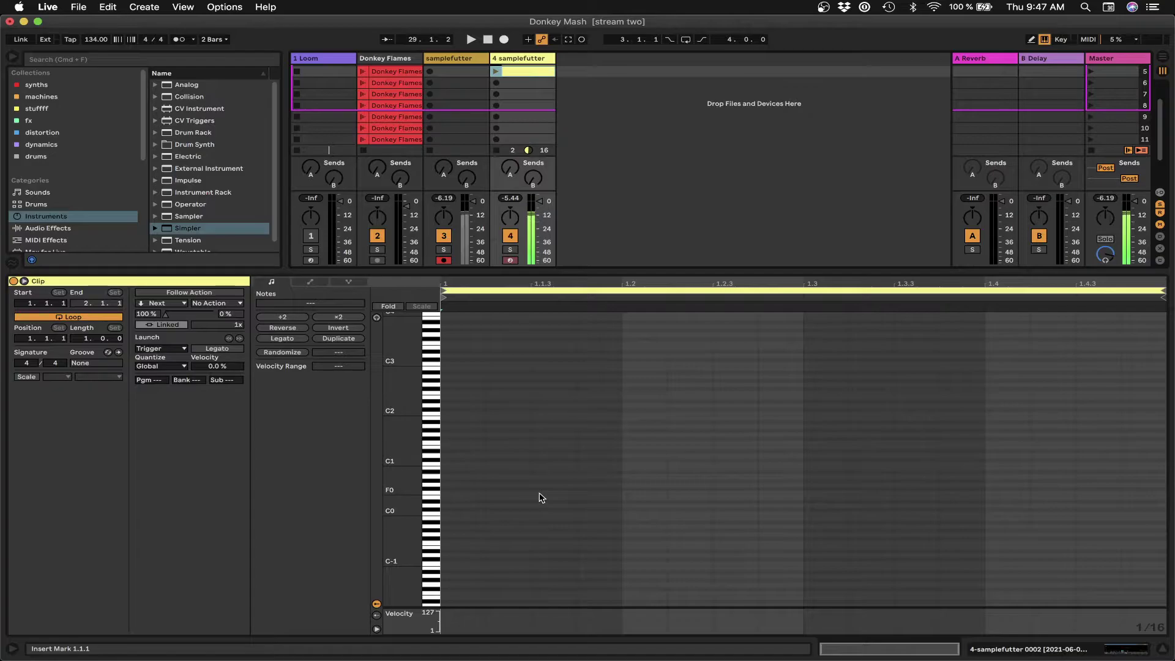
scroll(541, 497, down, 1)
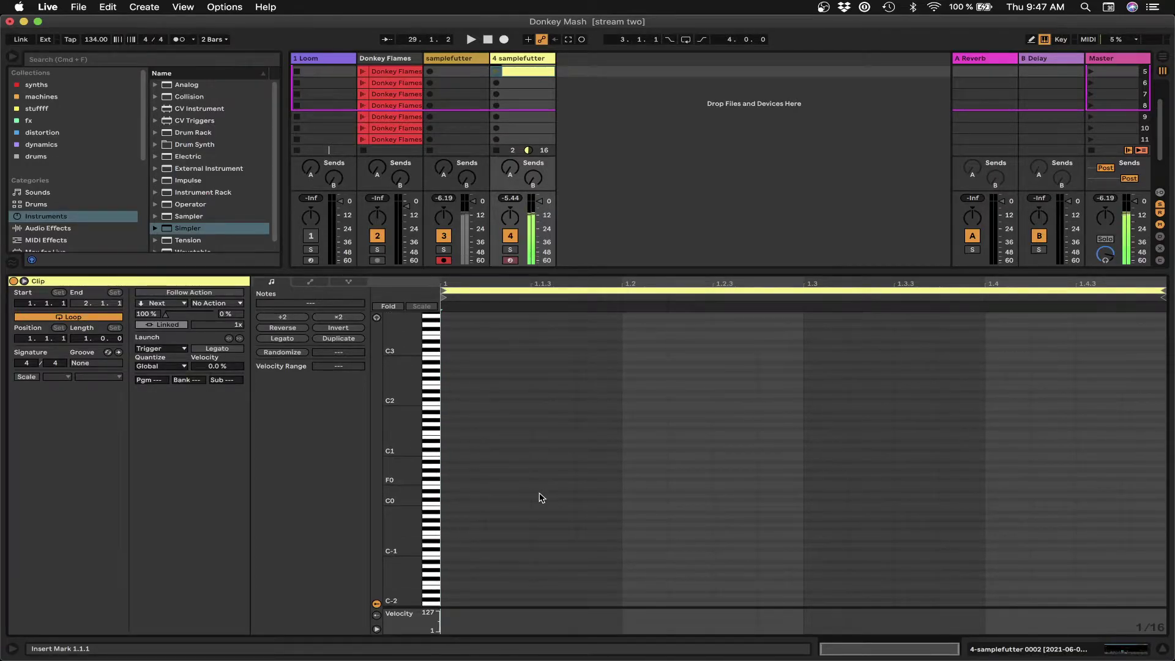
click(524, 61)
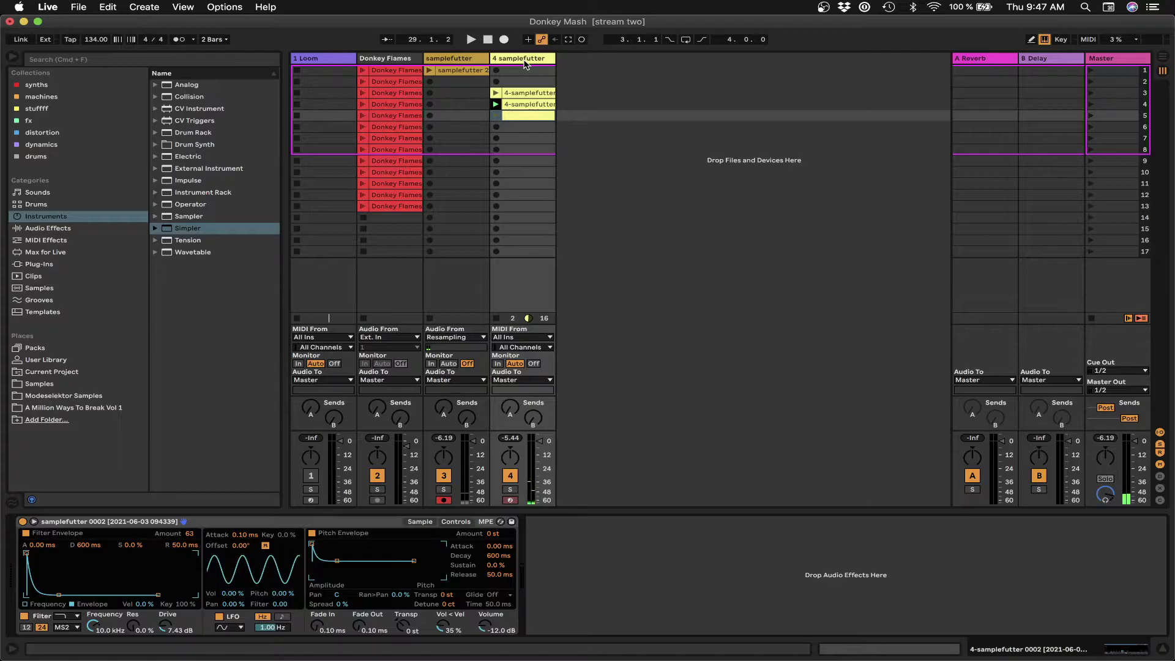
click(523, 116)
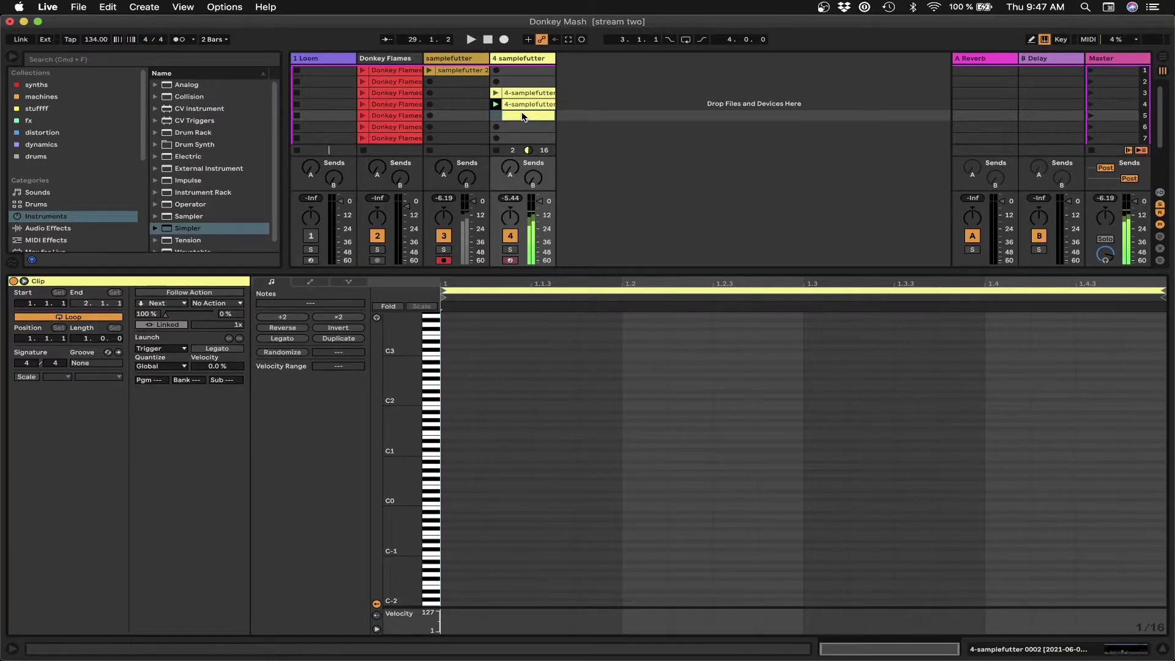
Fill the first two beats of the scene 5 clip with eight sixteenth notes rising chromatically from D3 to A3
scroll(539, 401, up, 5)
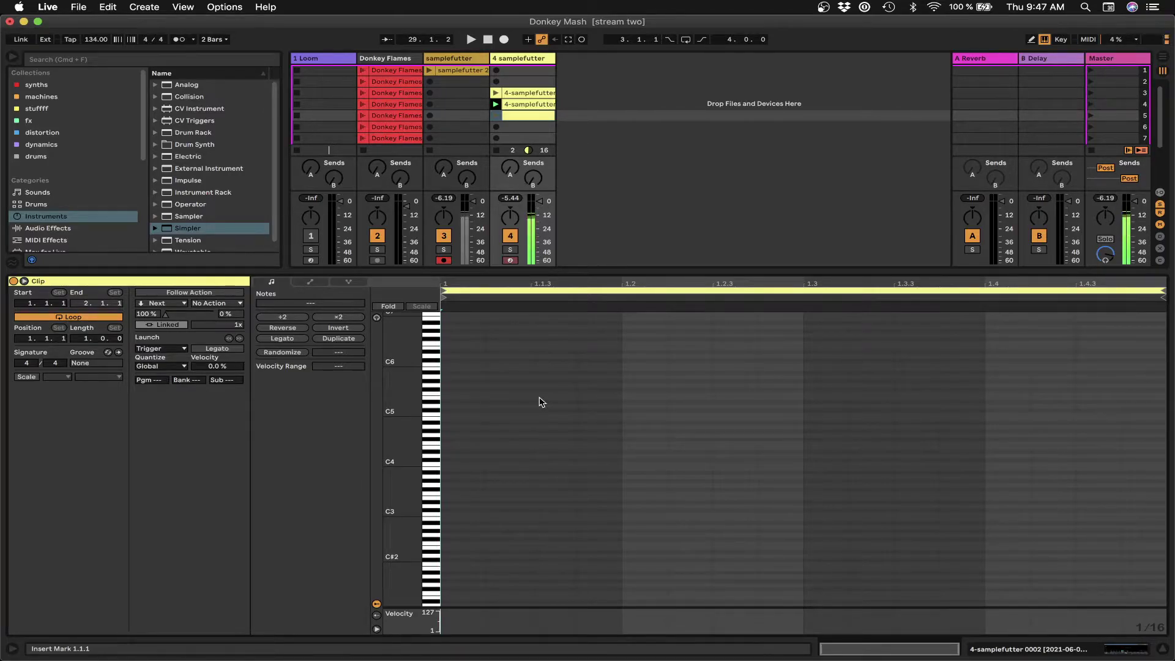
double_click(449, 506)
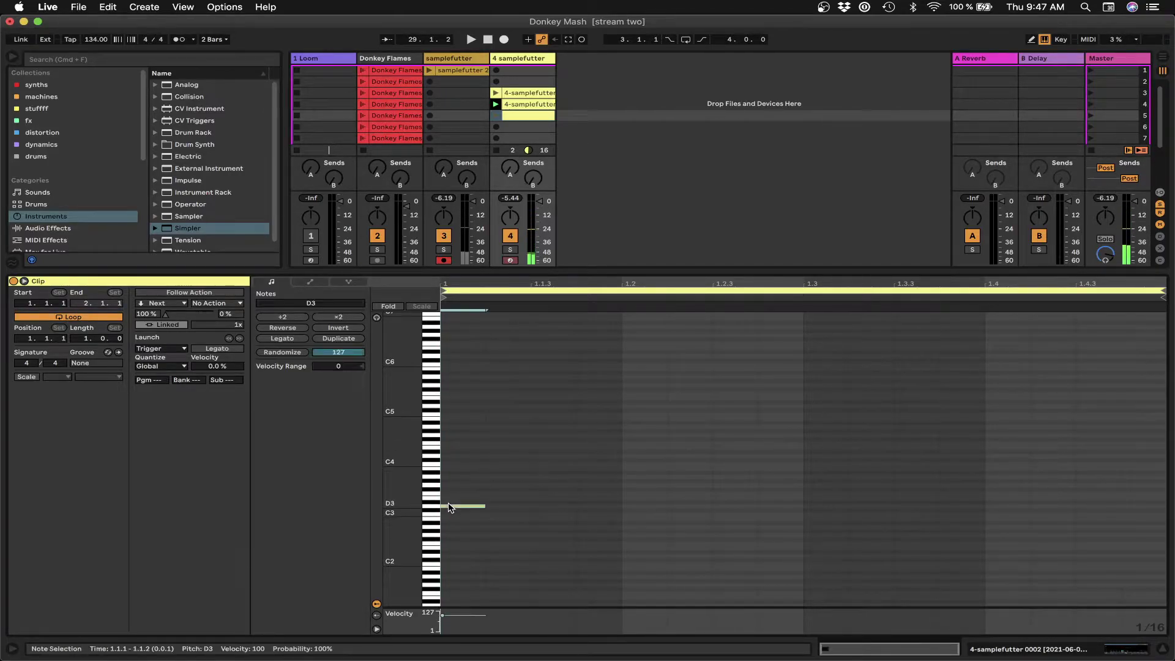
double_click(508, 502)
double_click(553, 497)
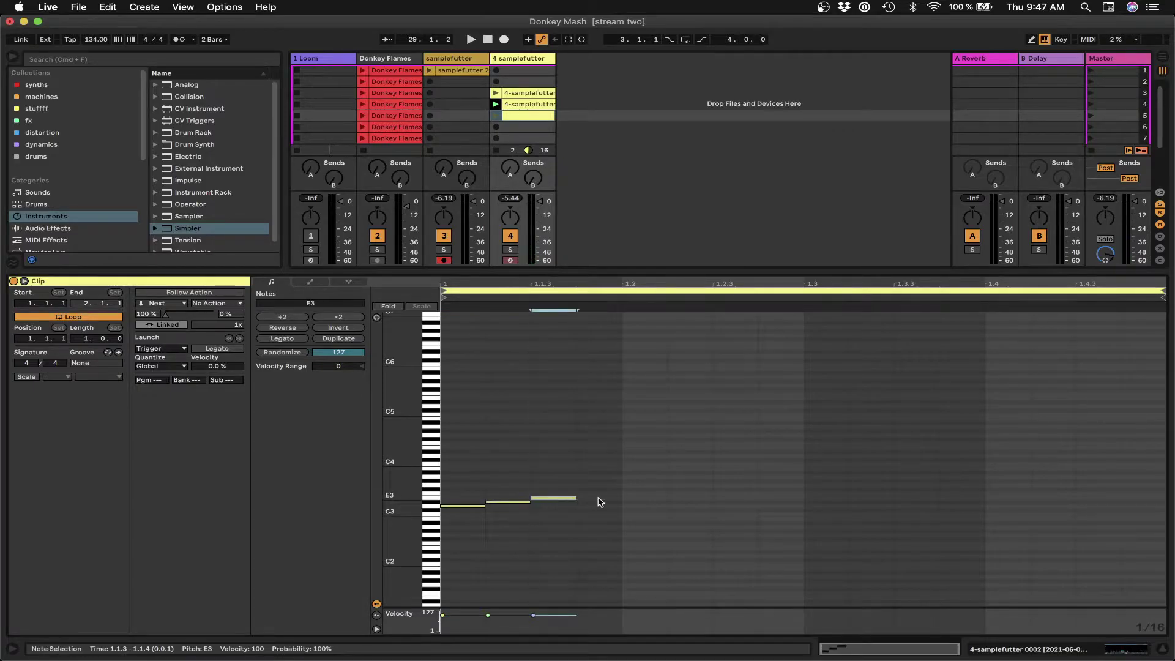
double_click(600, 495)
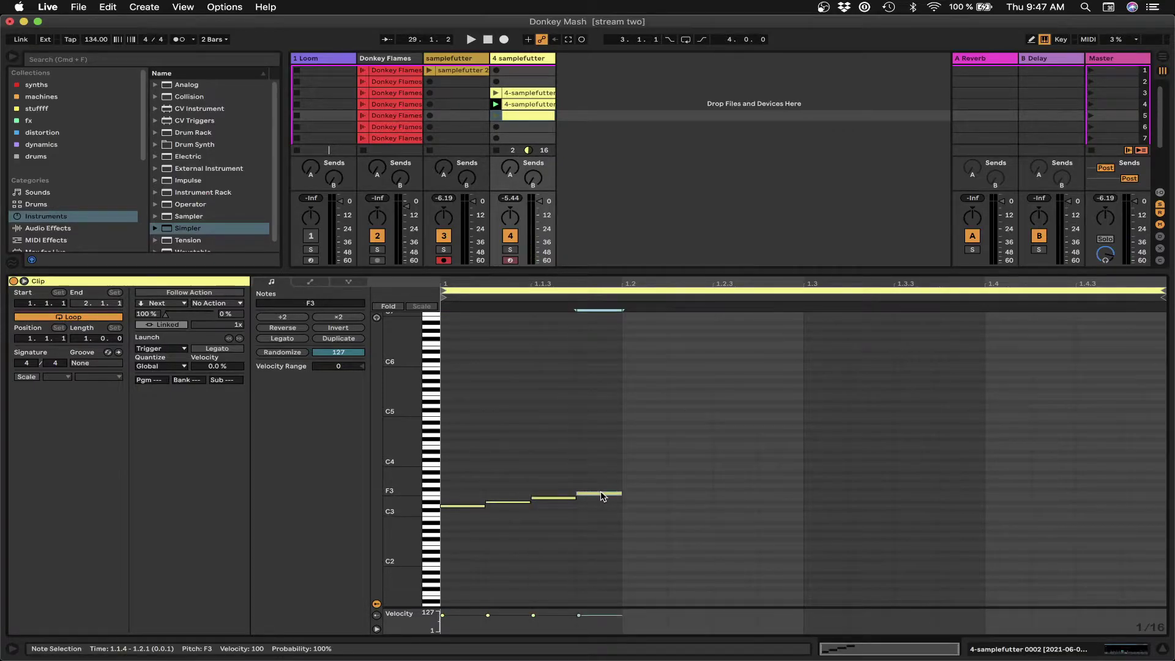
double_click(644, 489)
double_click(689, 485)
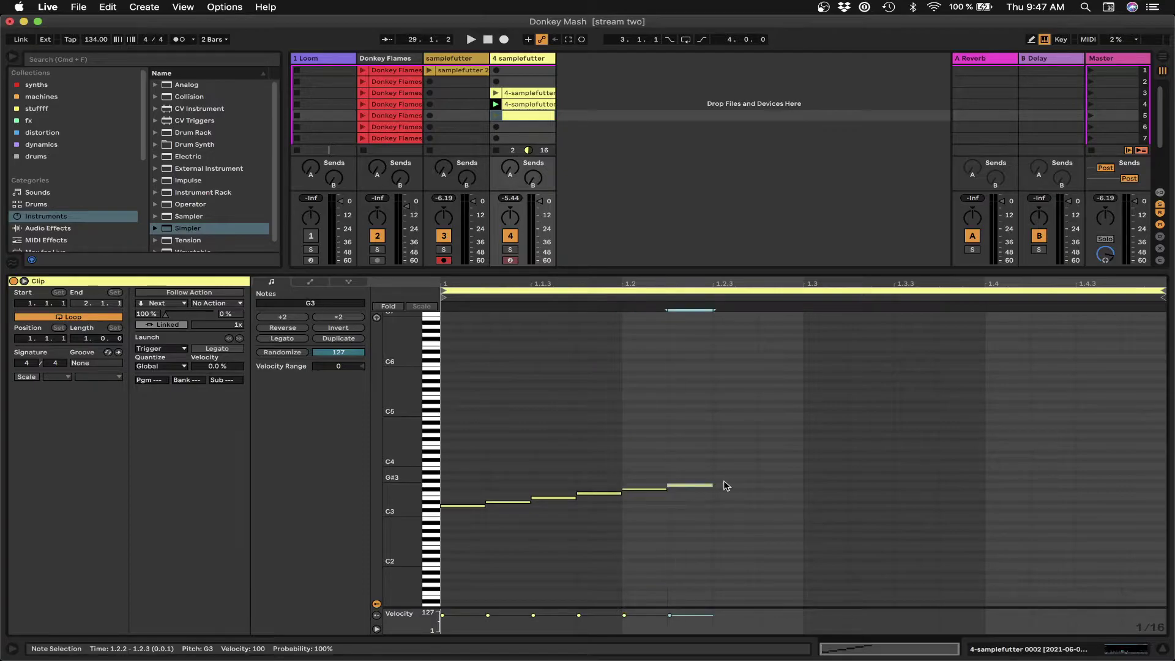
double_click(733, 481)
double_click(772, 477)
double_click(818, 476)
drag(821, 482, 820, 506)
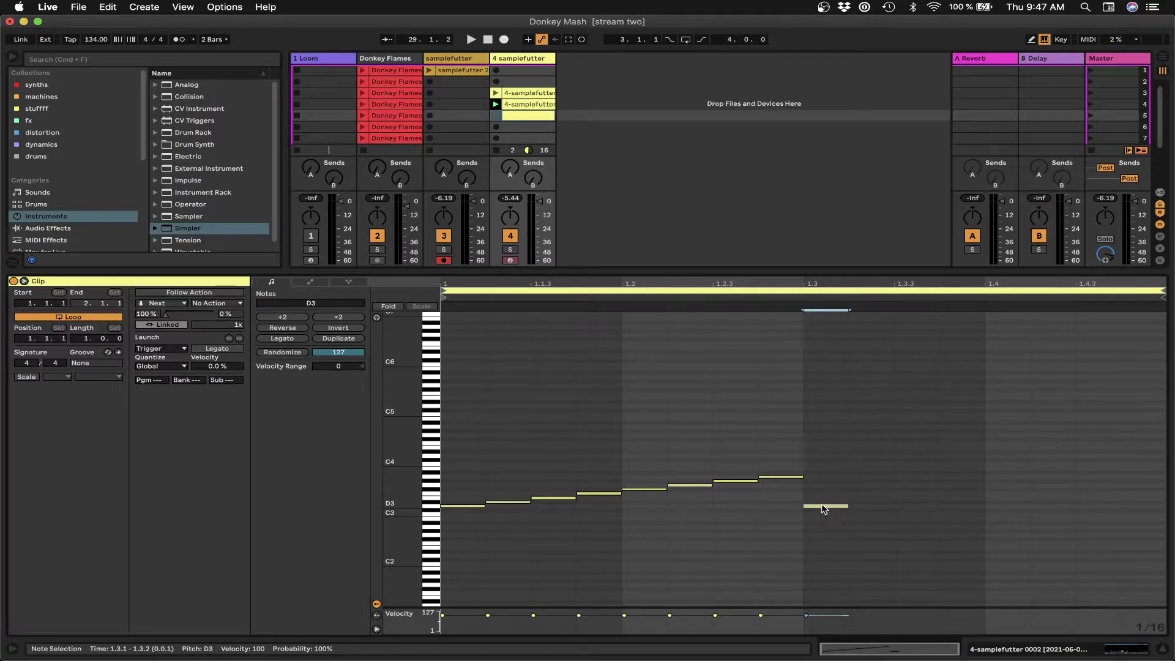
double_click(862, 502)
double_click(903, 499)
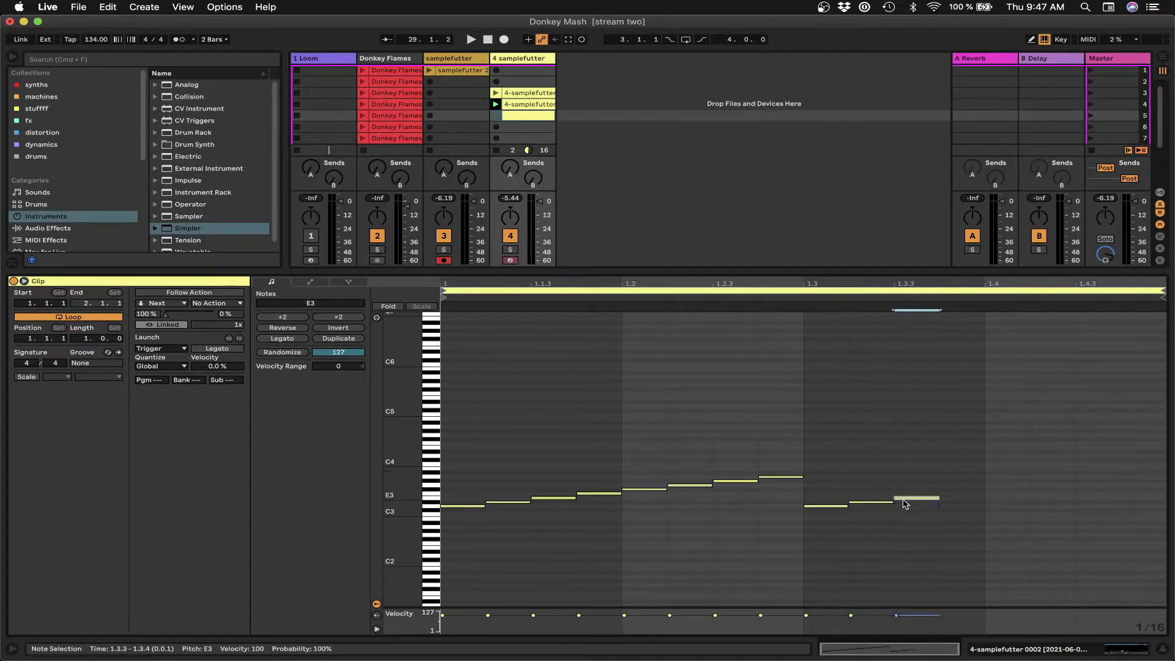
drag(817, 488, 908, 495)
key(Delete)
key(Delete)
Duplicate the eight-note D3–A3 run into beats 3 and 4, and audition the scene 5 clip in alternation with the scene 4 clip
drag(759, 453, 433, 590)
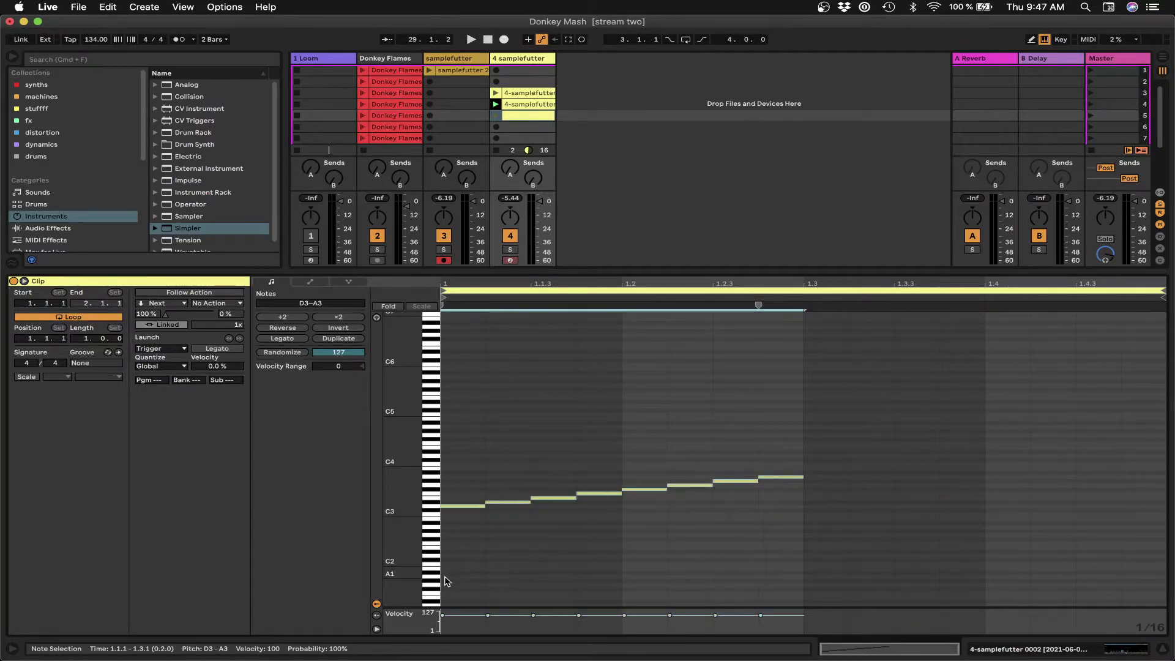
key(super+d)
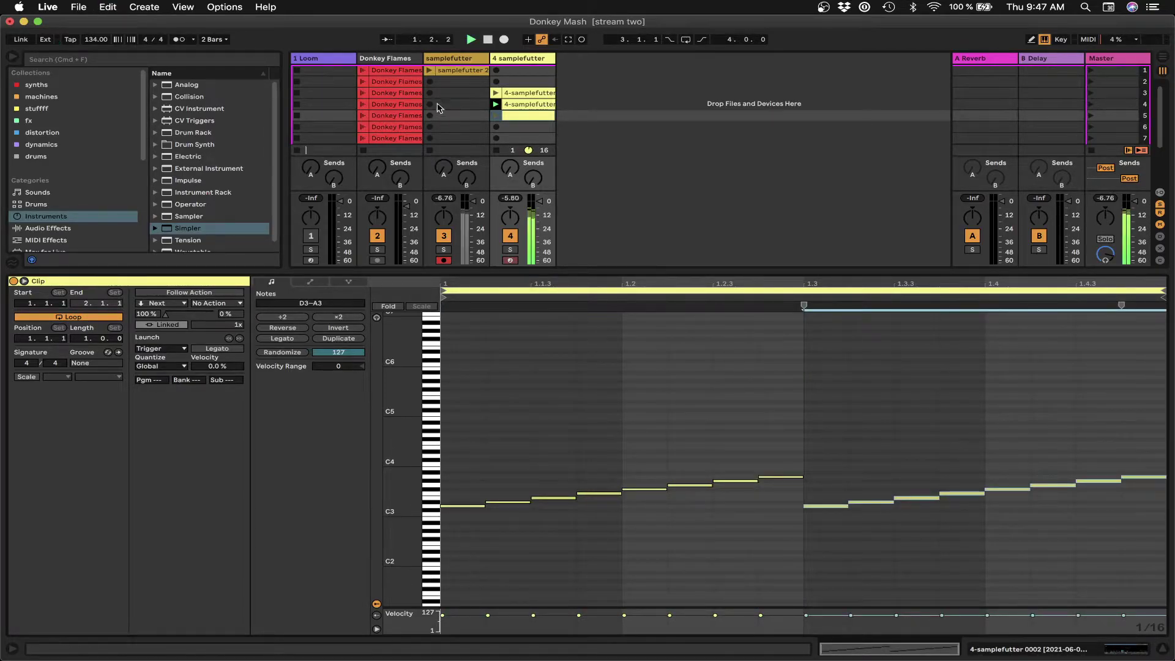
click(496, 115)
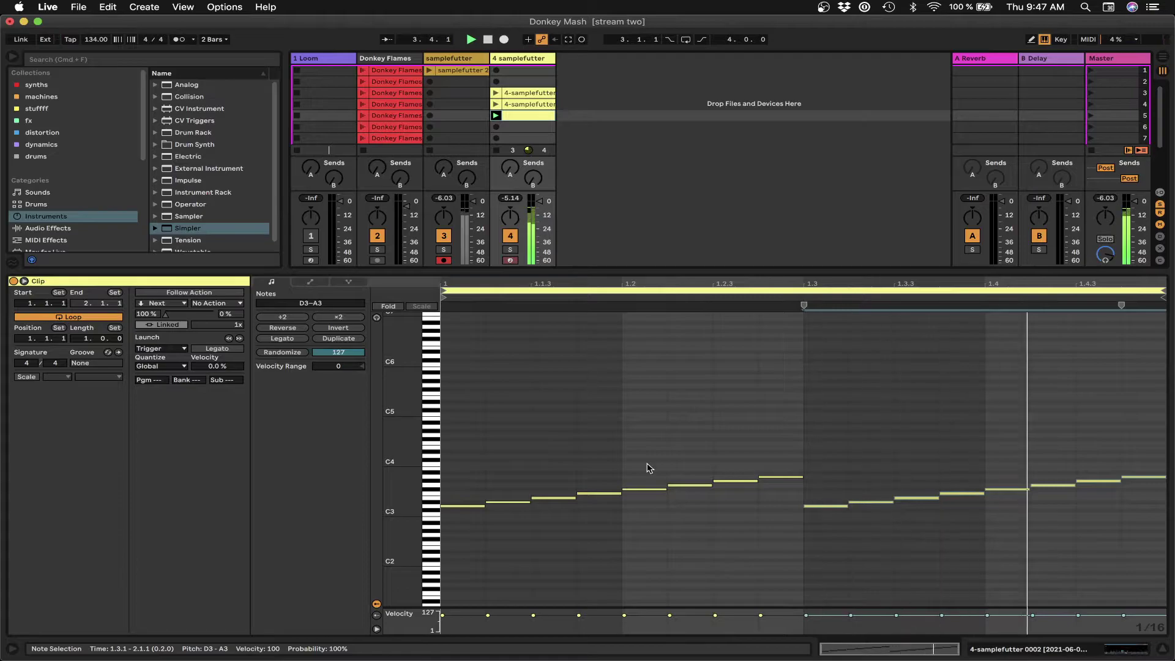
click(496, 104)
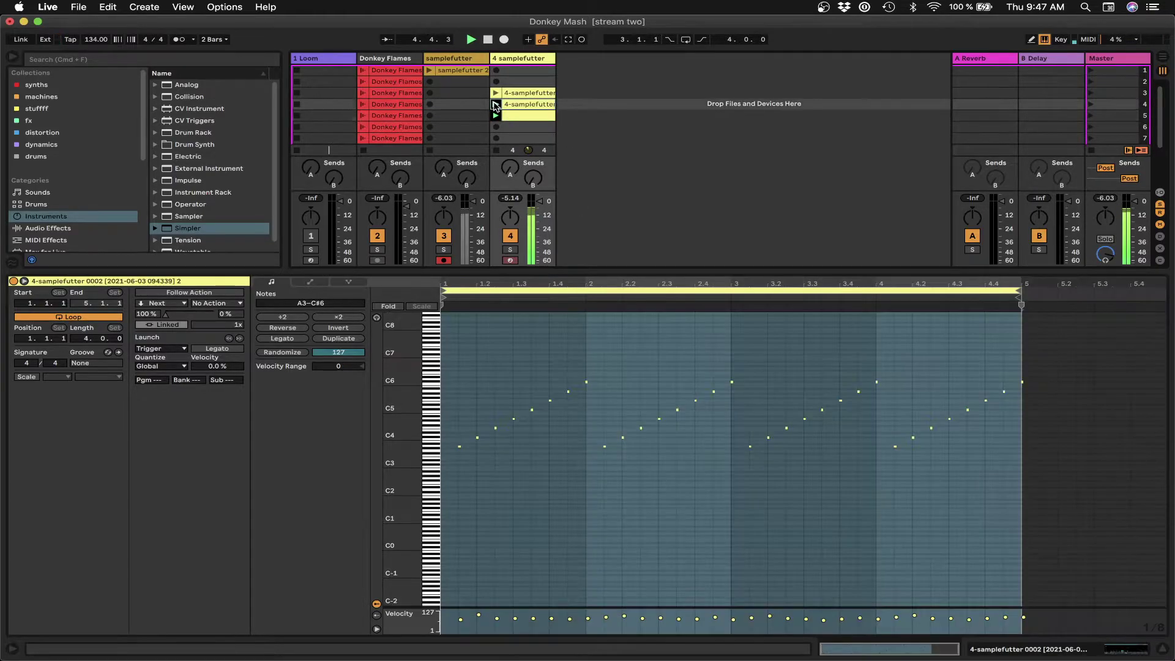
click(498, 119)
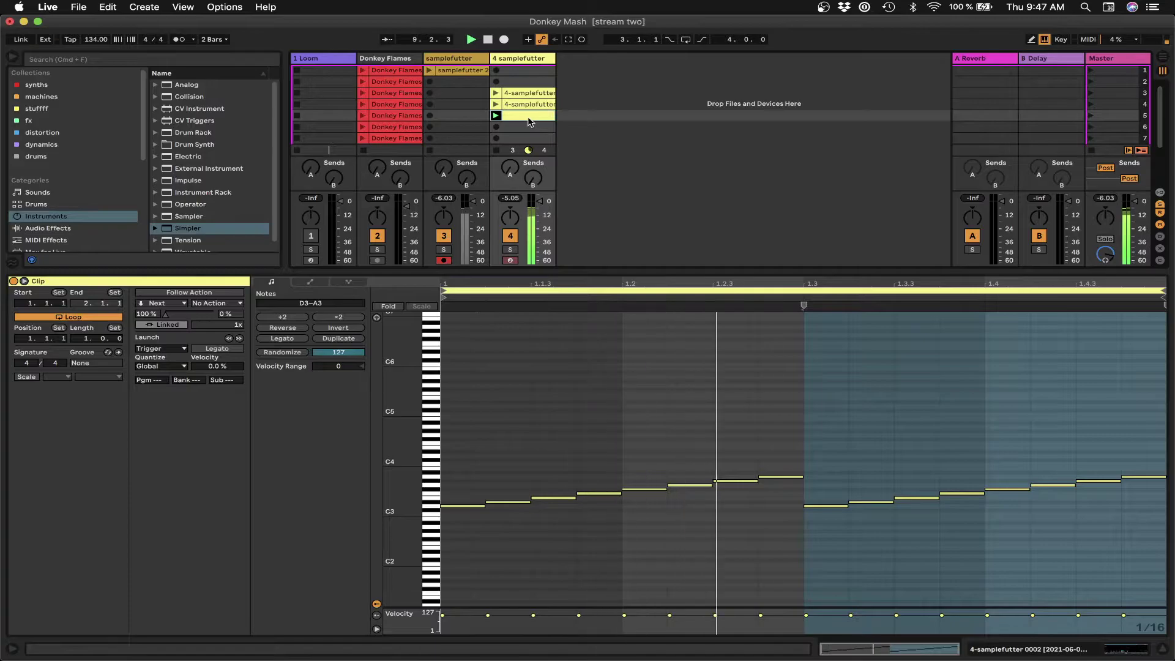
Rename the scene 5 clip as 3, the scene 3 clip as 1 and the scene 4 clip as 2
key(super+r)
text(3)
key(Return)
click(521, 92)
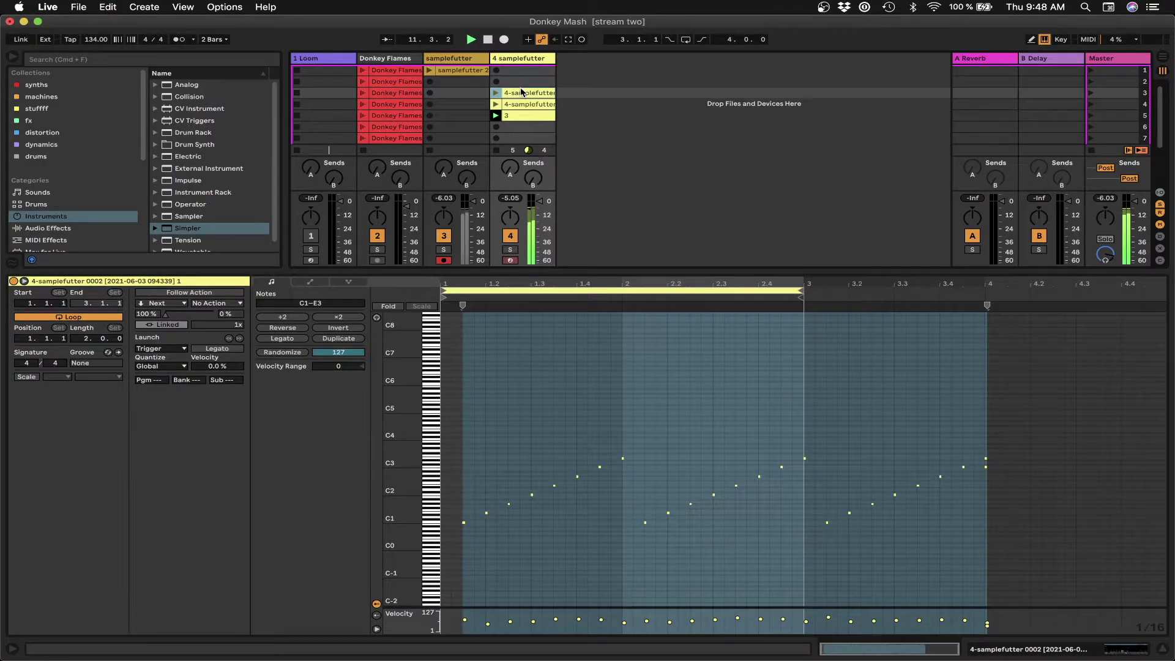
text(1)
key(Return)
click(515, 105)
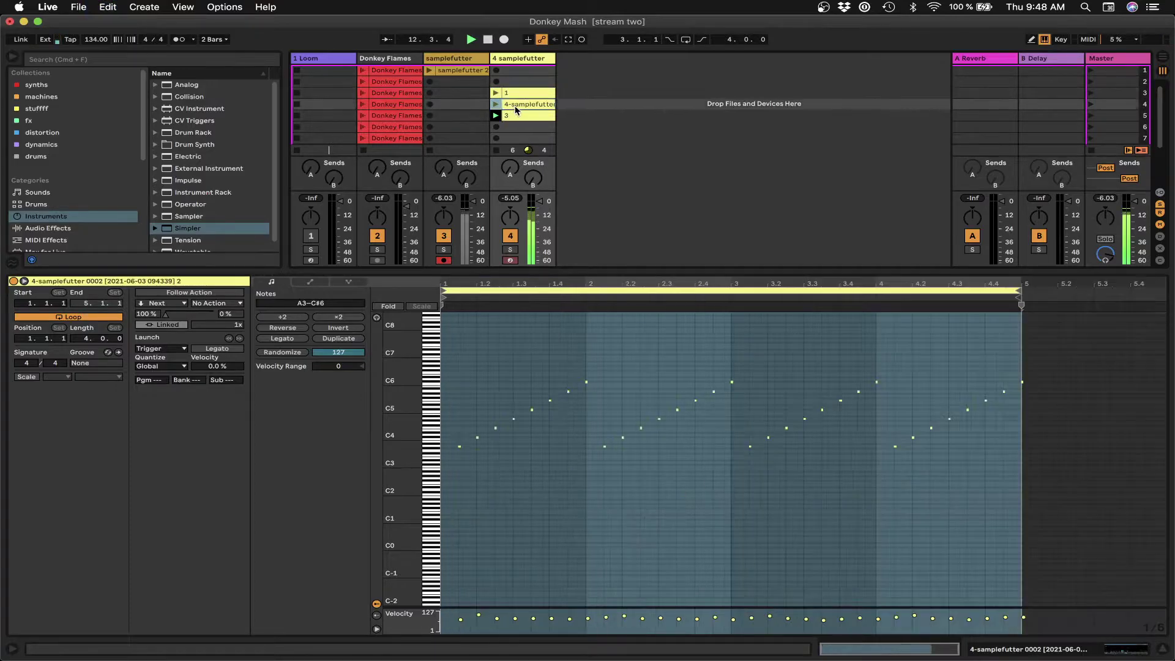
key(Return)
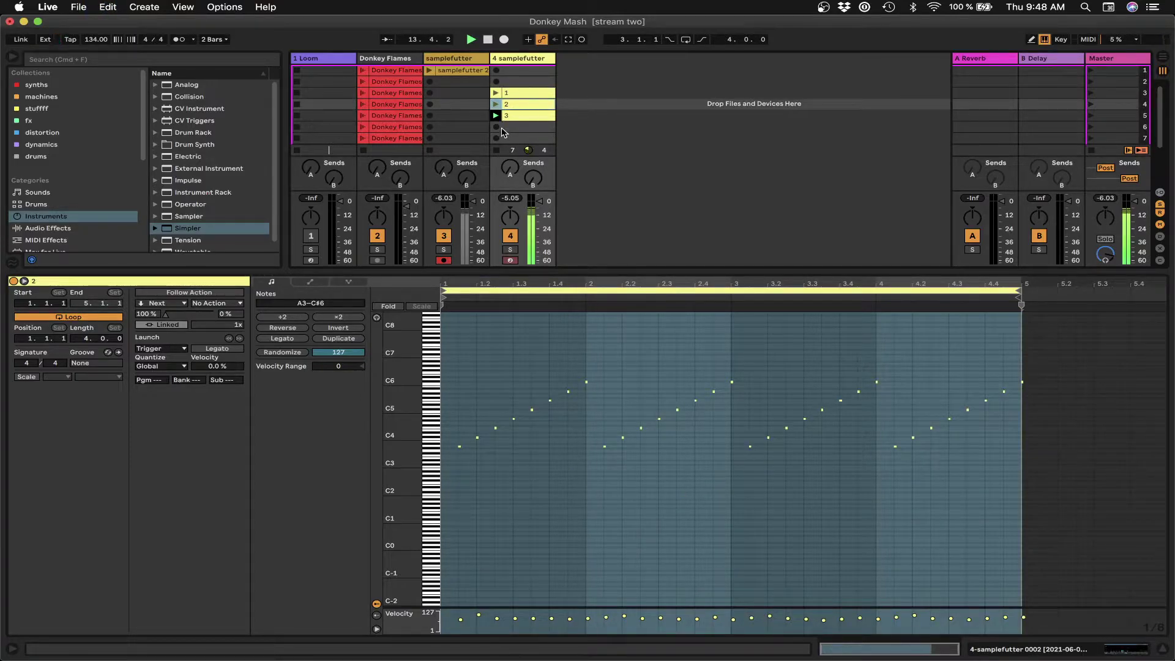
Create an empty MIDI clip in scene 6 and add sixteenth notes C2 at 1.1, C#2 at 1.1.3 and D#2 at 1.2
double_click(515, 130)
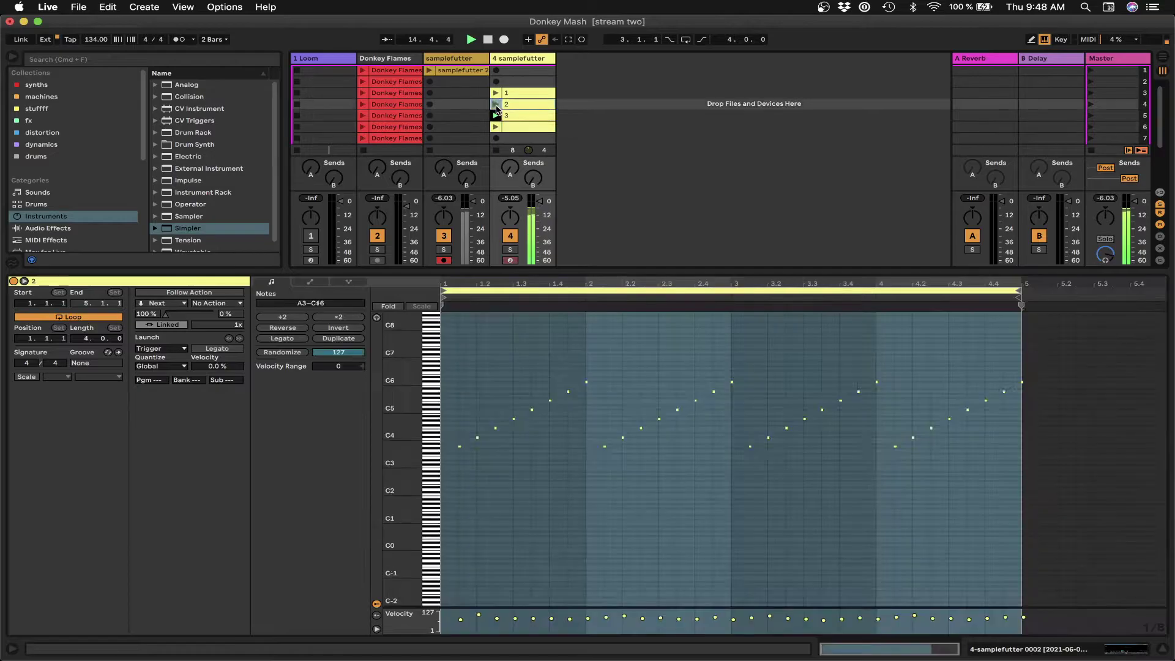
click(524, 127)
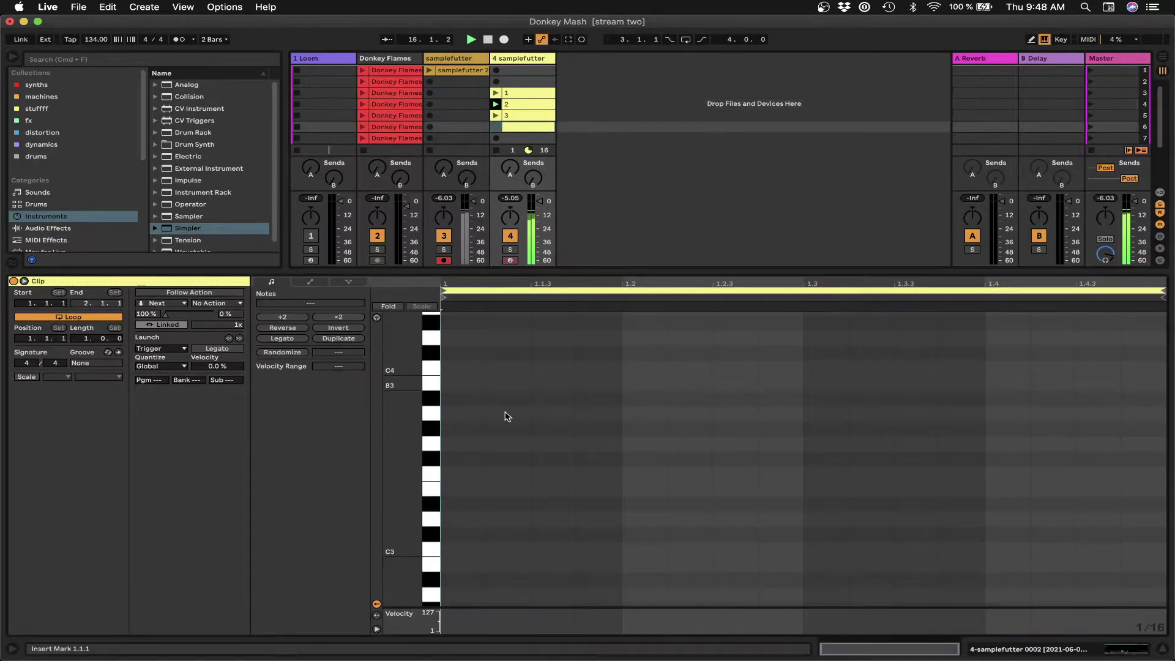
scroll(467, 576, down, 5)
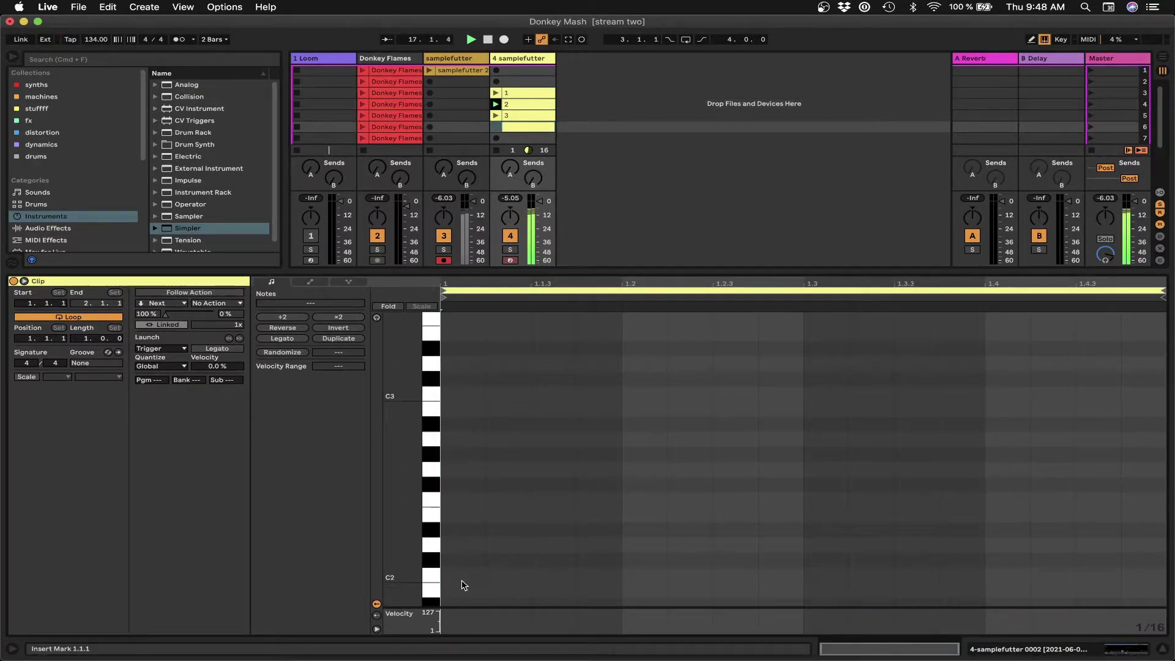
double_click(463, 579)
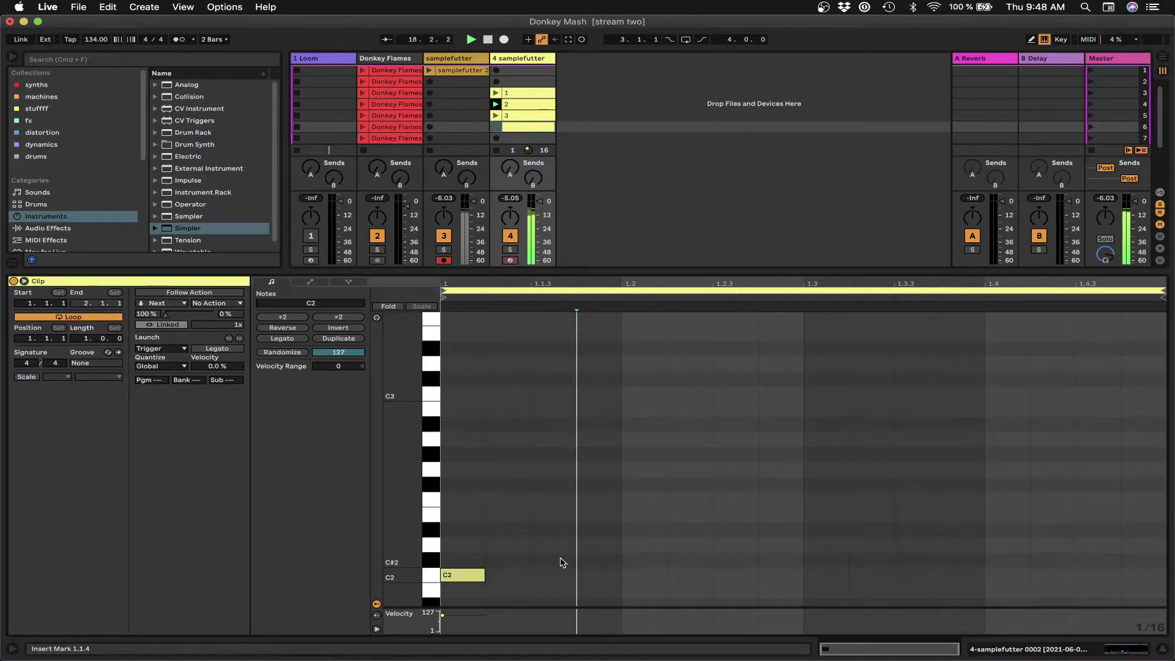
double_click(562, 560)
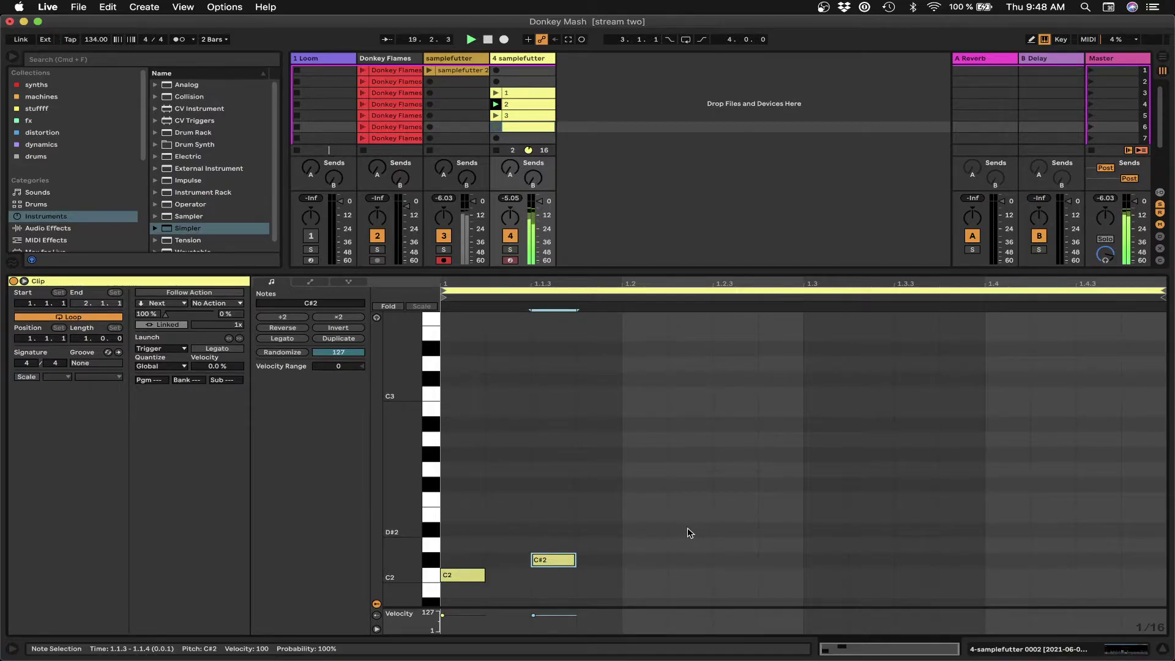
double_click(660, 528)
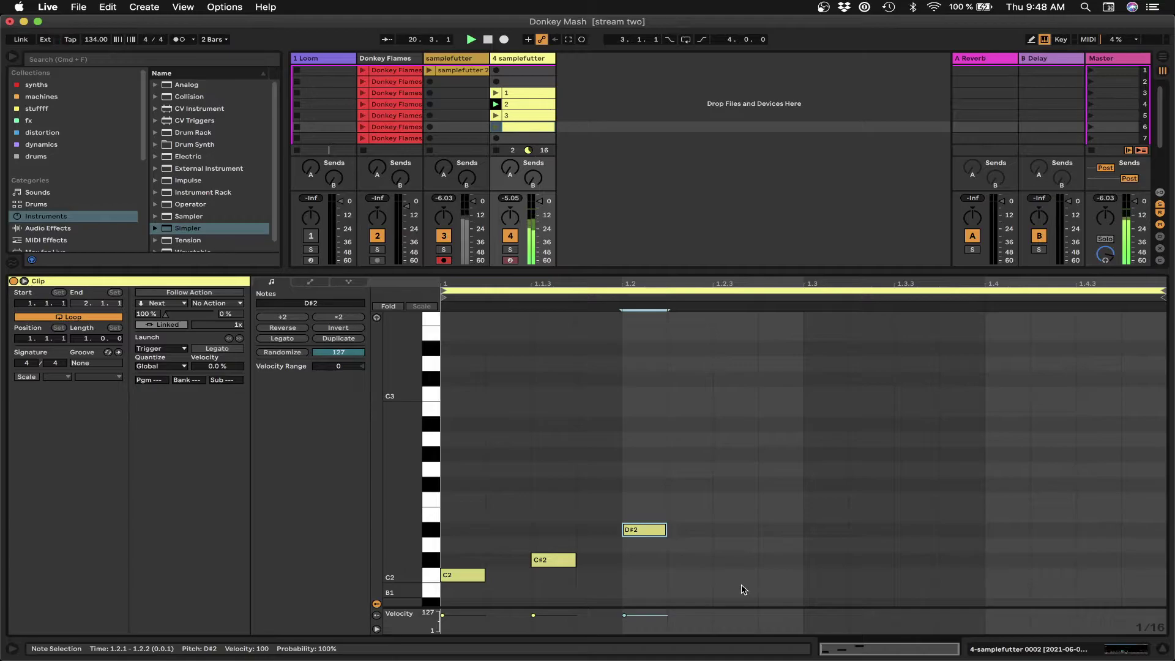
Raise the second and third notes to D2 and E2, and continue the run with F#2, G#2, A#2, C3 and D3 at eighth-note spacing
scroll(742, 589, down, 3)
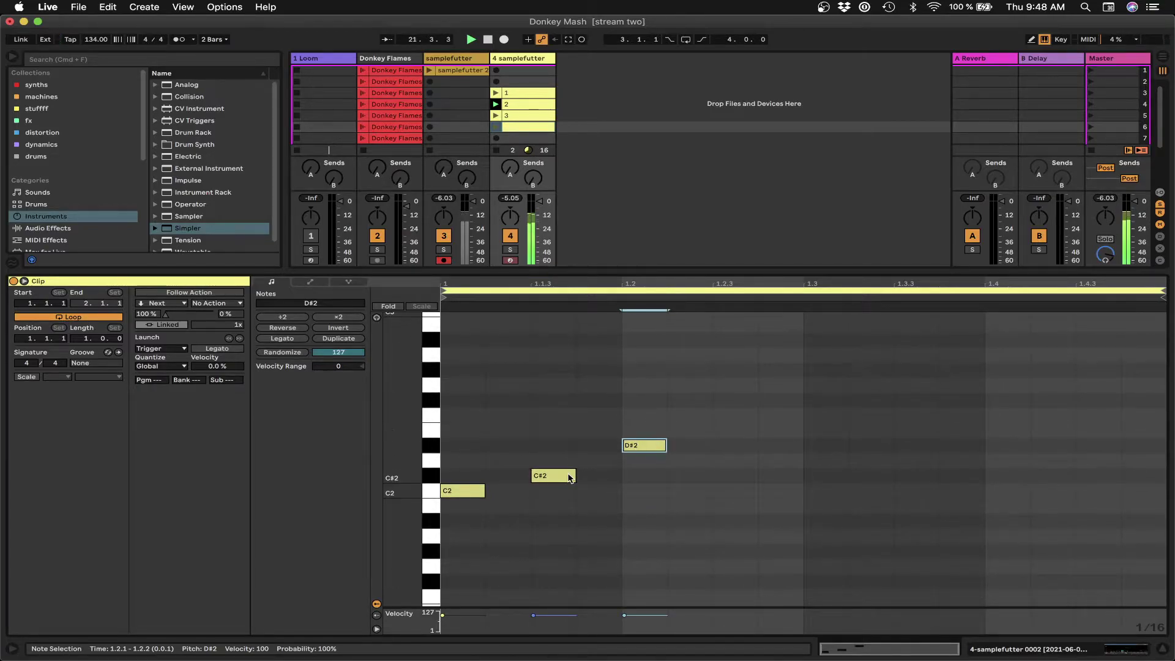
drag(569, 469, 571, 460)
drag(650, 446, 645, 438)
double_click(732, 401)
double_click(823, 369)
scroll(823, 367, up, 1)
double_click(921, 365)
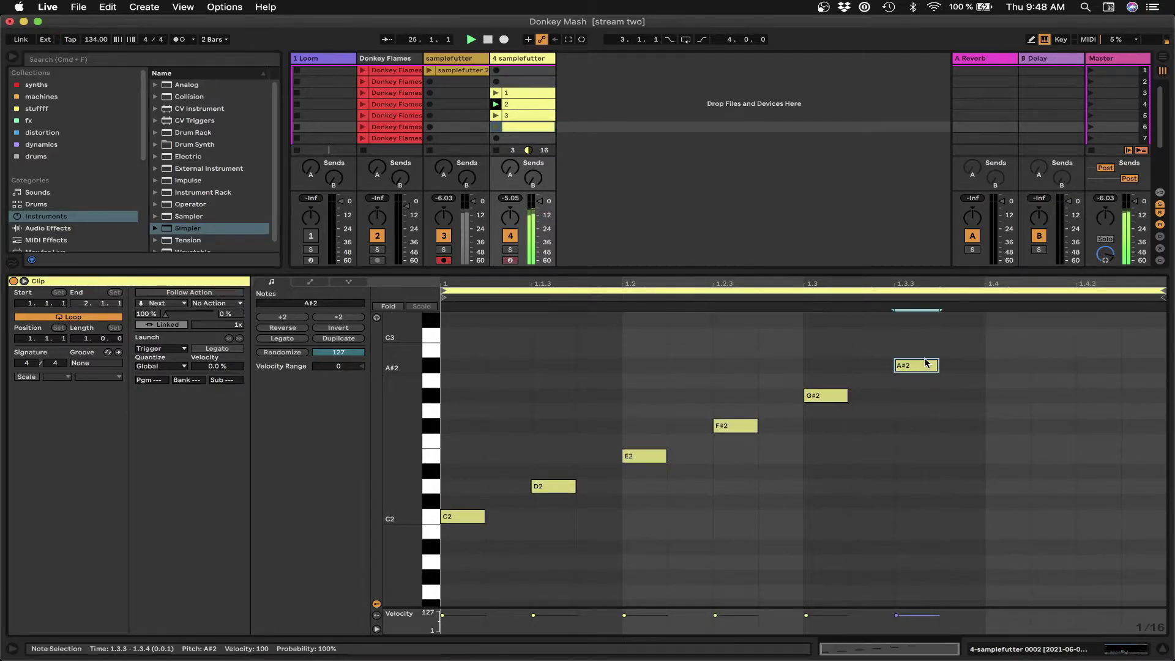
double_click(1000, 334)
scroll(1106, 335, up, 2)
double_click(1099, 360)
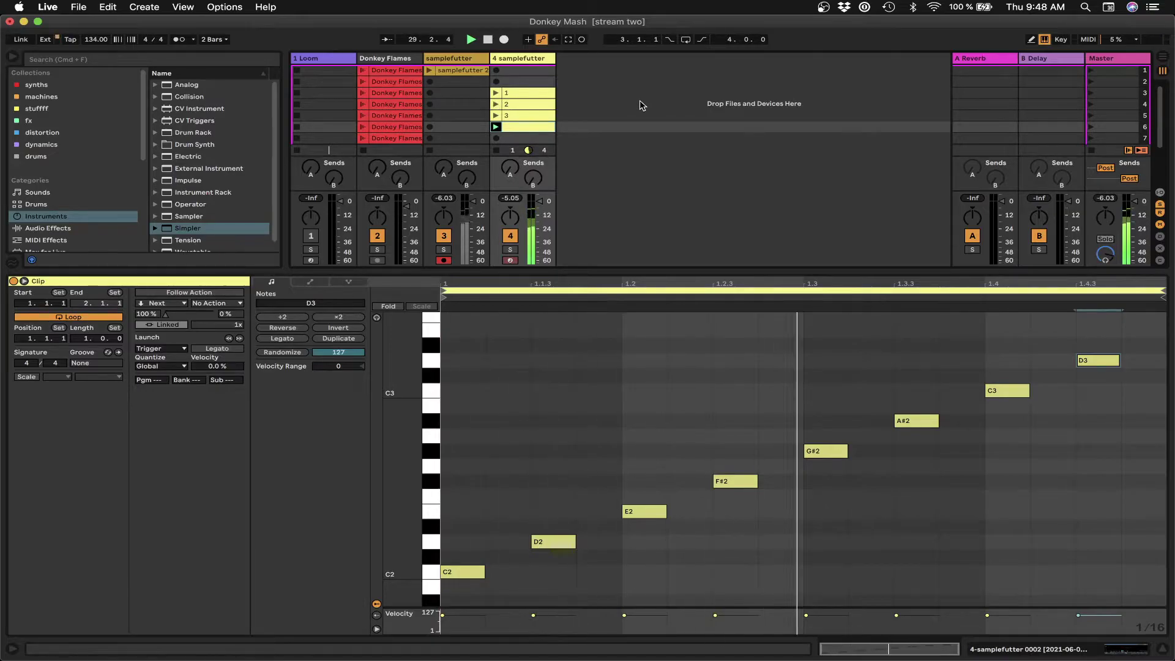
Add a C3 note at 1.2.4 and a B2 note at 1.1.4, and rename the scene 6 clip as 4
double_click(778, 392)
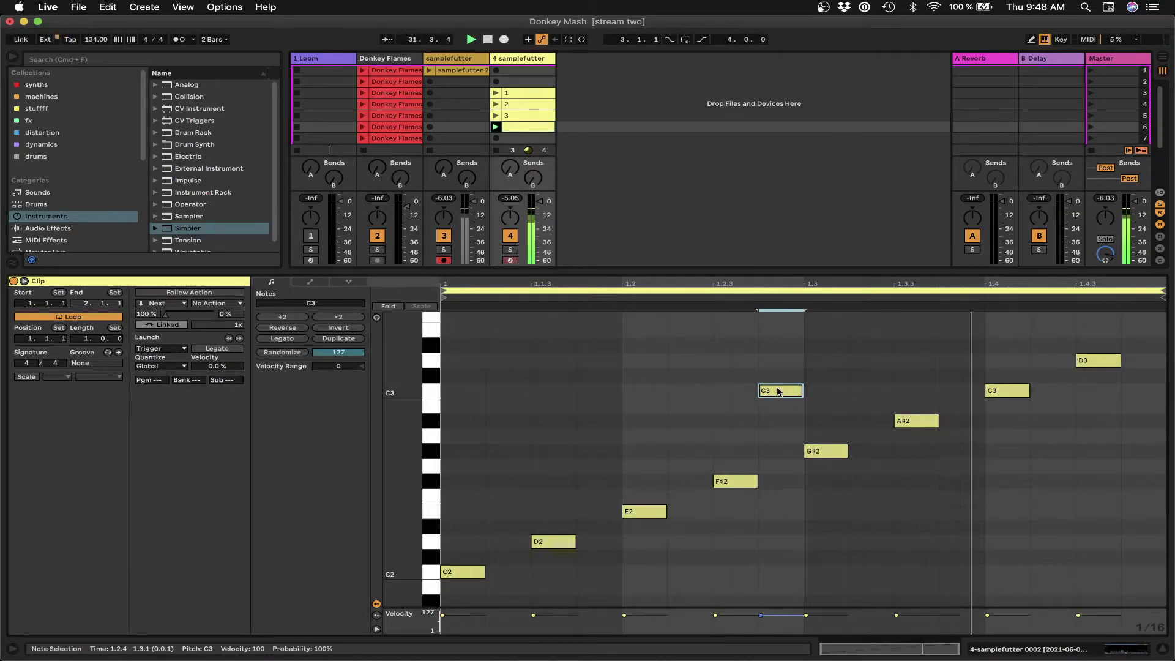
double_click(586, 399)
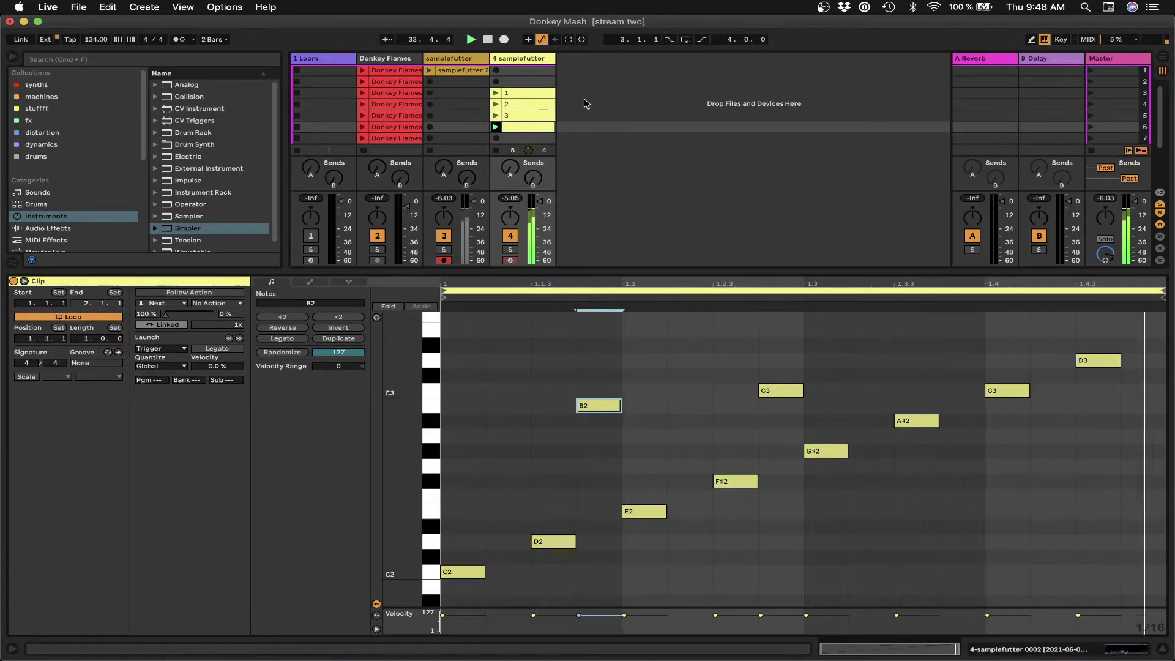
click(510, 127)
key(super+r)
text(4)
key(Return)
Create a MIDI clip in scene 7 and fill its first two beats with sixteenth notes alternating between E3 and D#3
scroll(511, 123, down, 3)
double_click(512, 105)
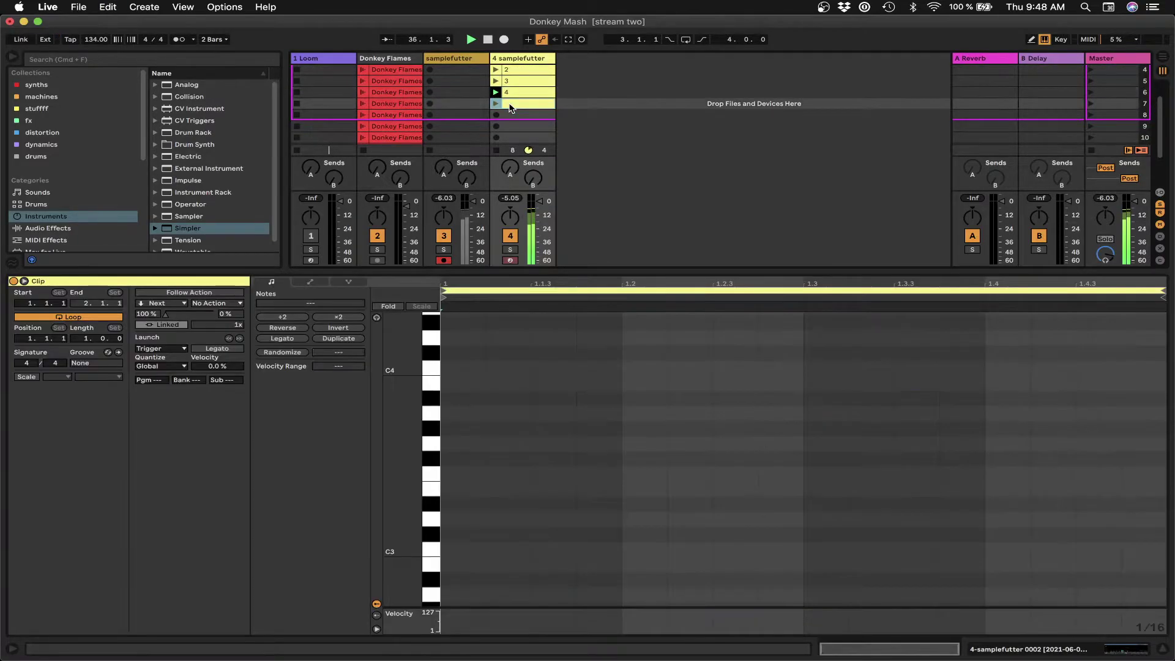
double_click(468, 489)
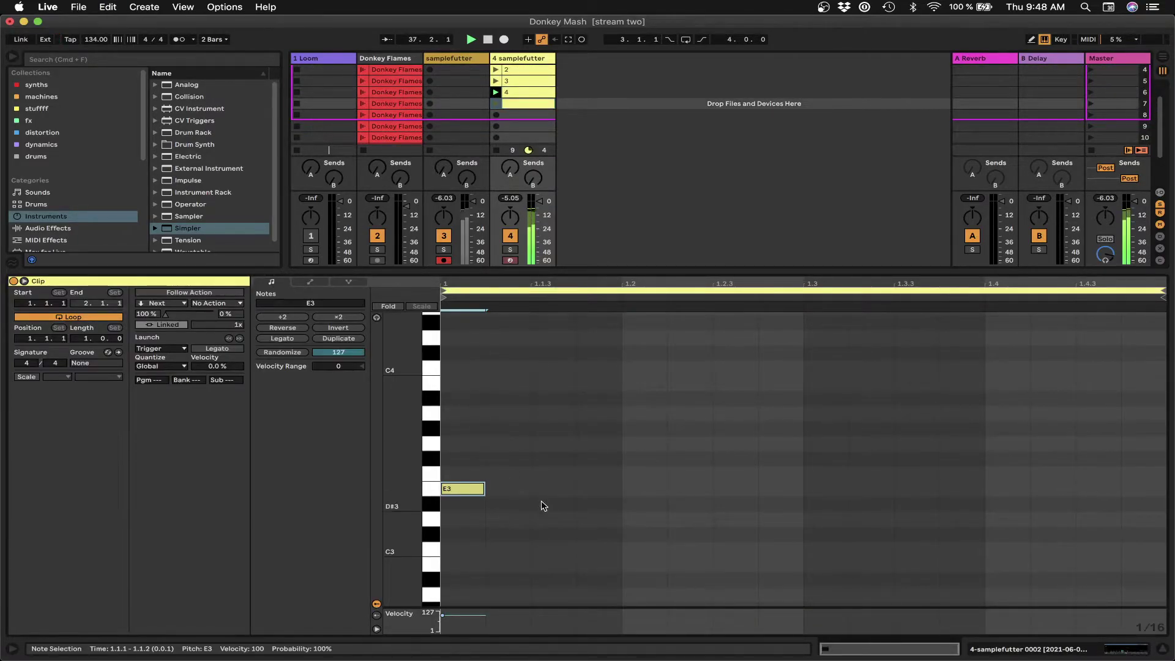
double_click(508, 503)
double_click(553, 488)
double_click(597, 503)
double_click(644, 488)
double_click(690, 503)
double_click(734, 488)
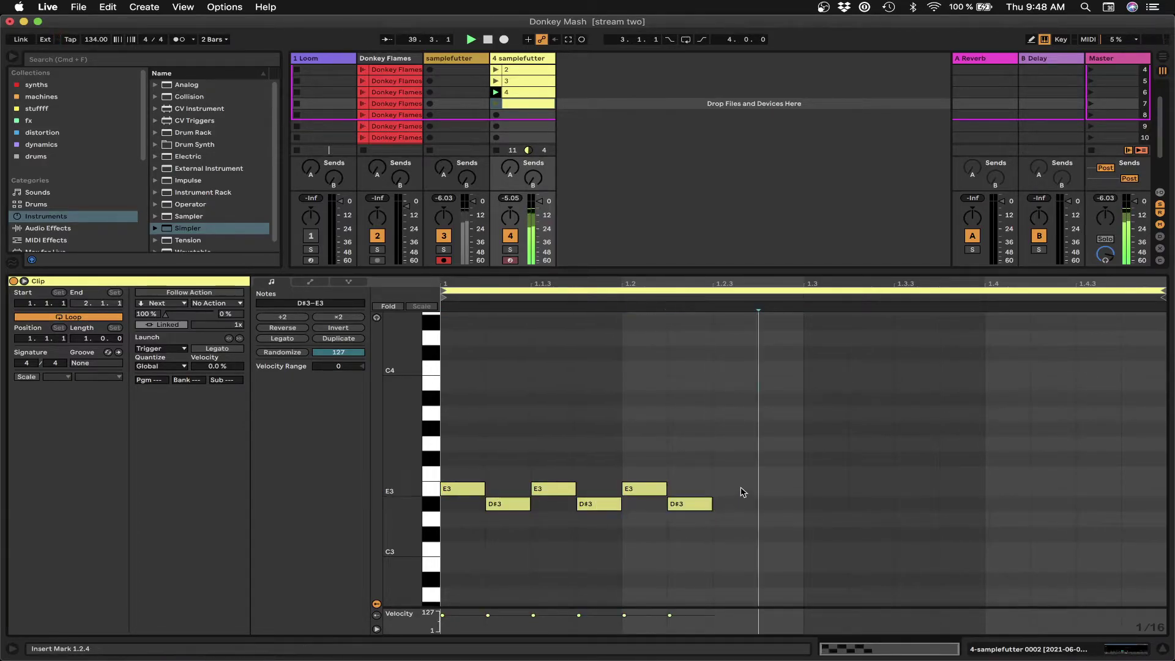
double_click(781, 503)
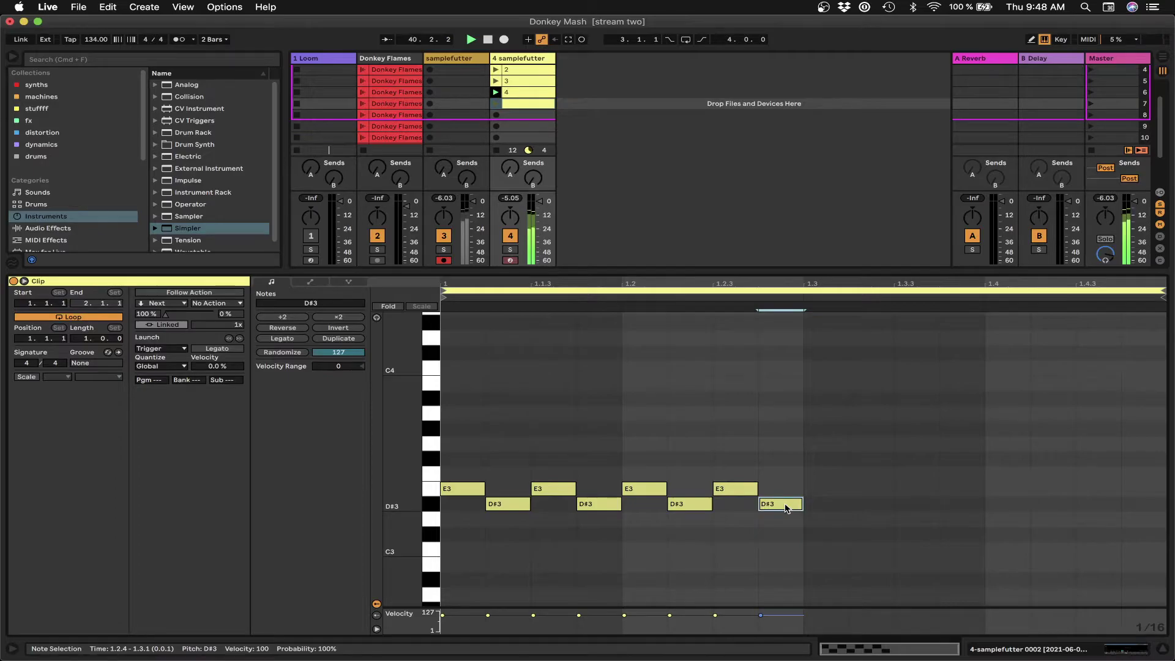
Add descending sixteenth notes D3 at 1.3, C3 at 1.3.3, B2 at 1.4 and A#2 at 1.4.3
double_click(825, 520)
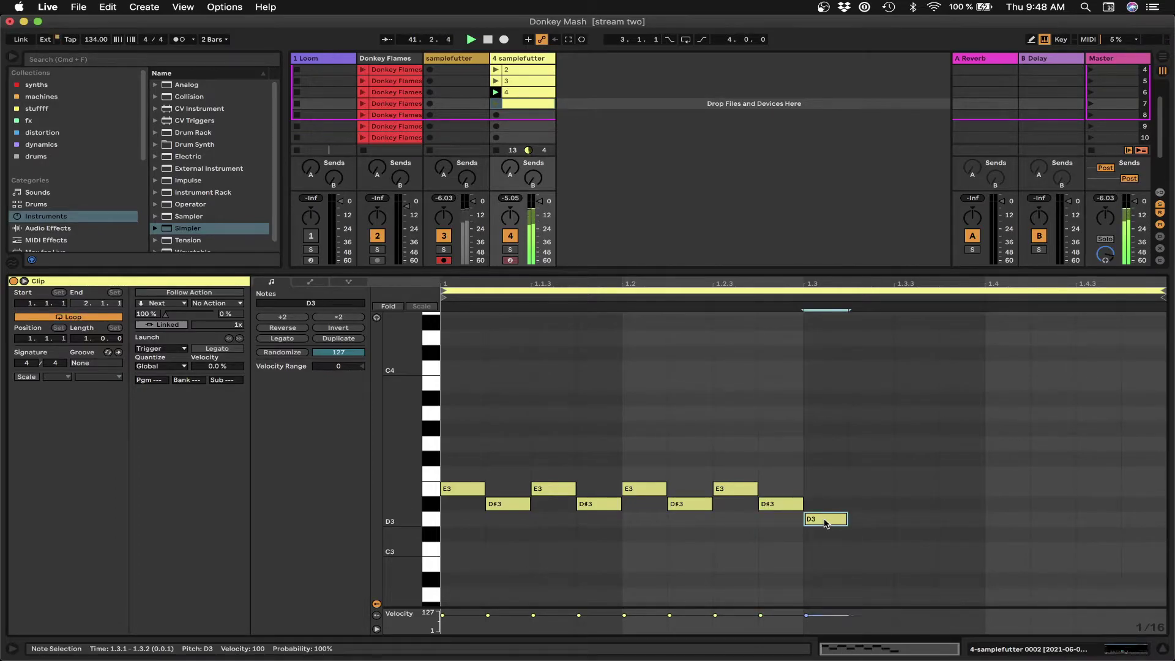
double_click(904, 549)
double_click(1004, 564)
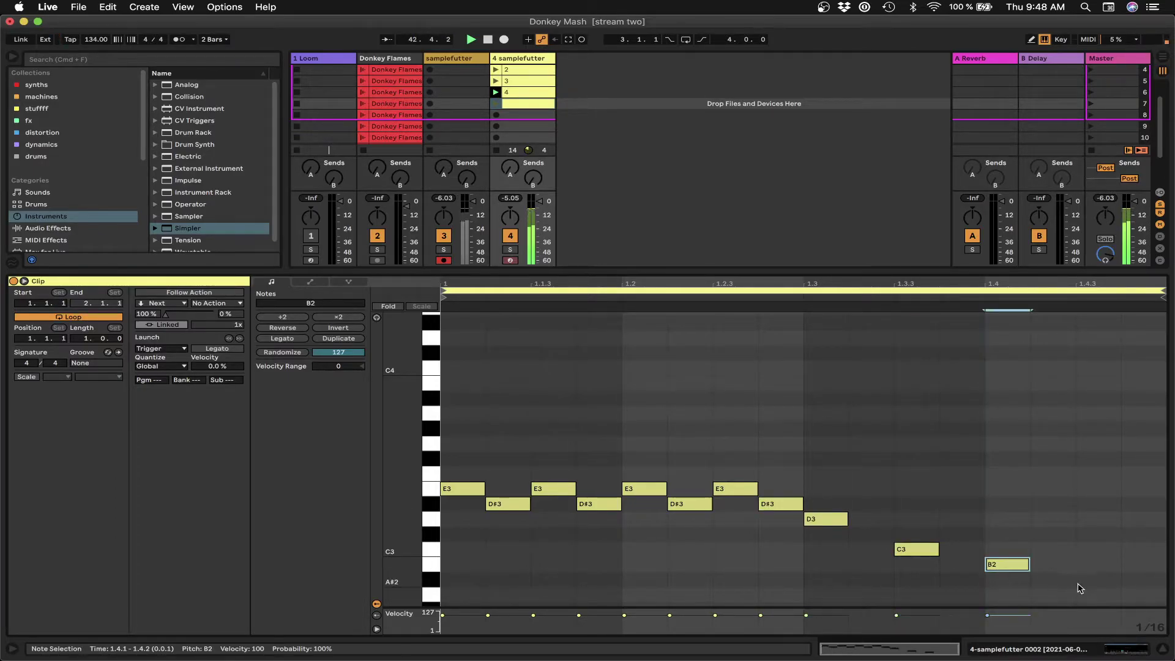
double_click(1093, 579)
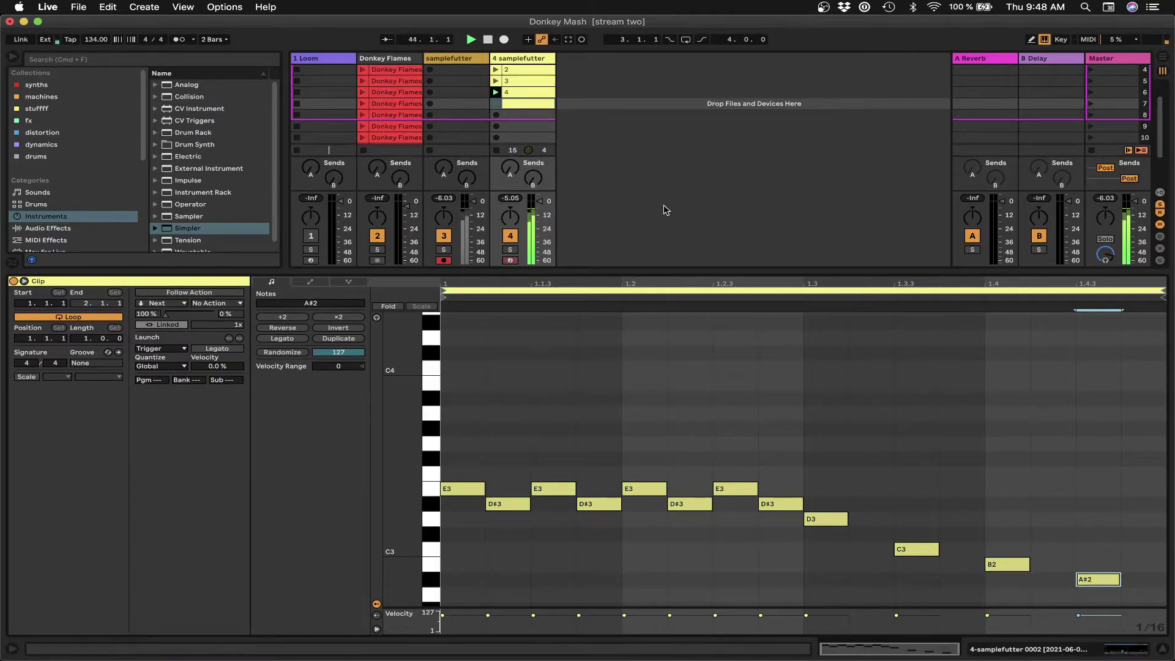
Launch the scene 7 clip and rename it as 5
click(496, 105)
key(super+r)
text(5)
key(Return)
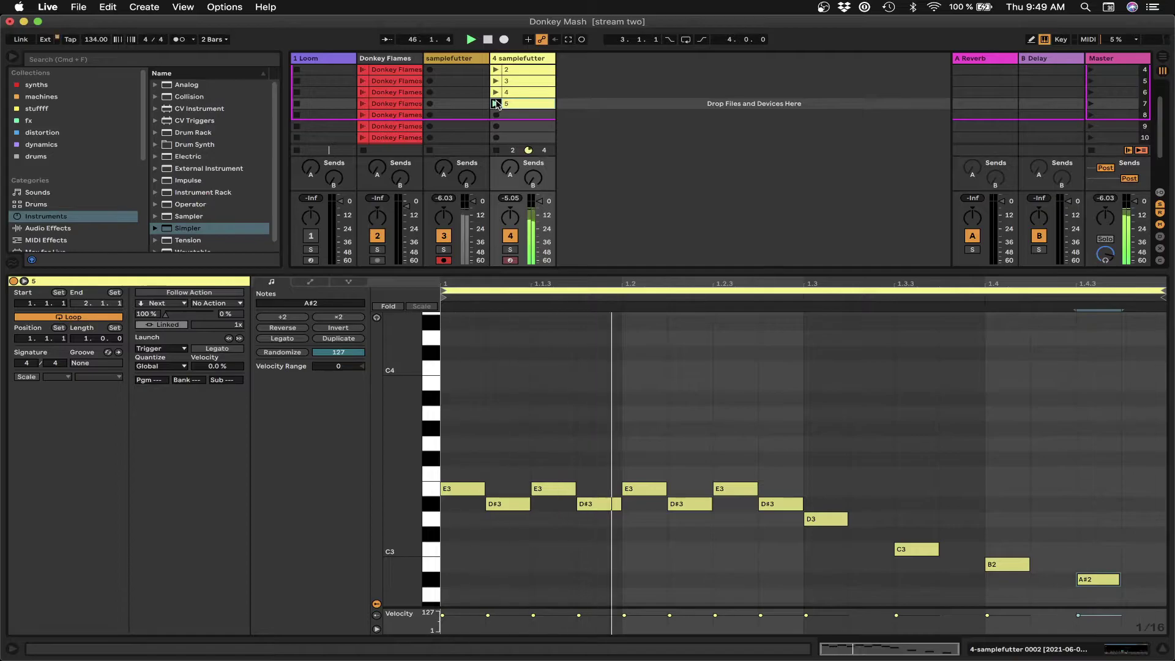
Move the clip 5 notes into a sixteenth-note run of C#3, C3 and B2 from 1.3.2, with a D#3 at 1.4
drag(923, 552, 877, 538)
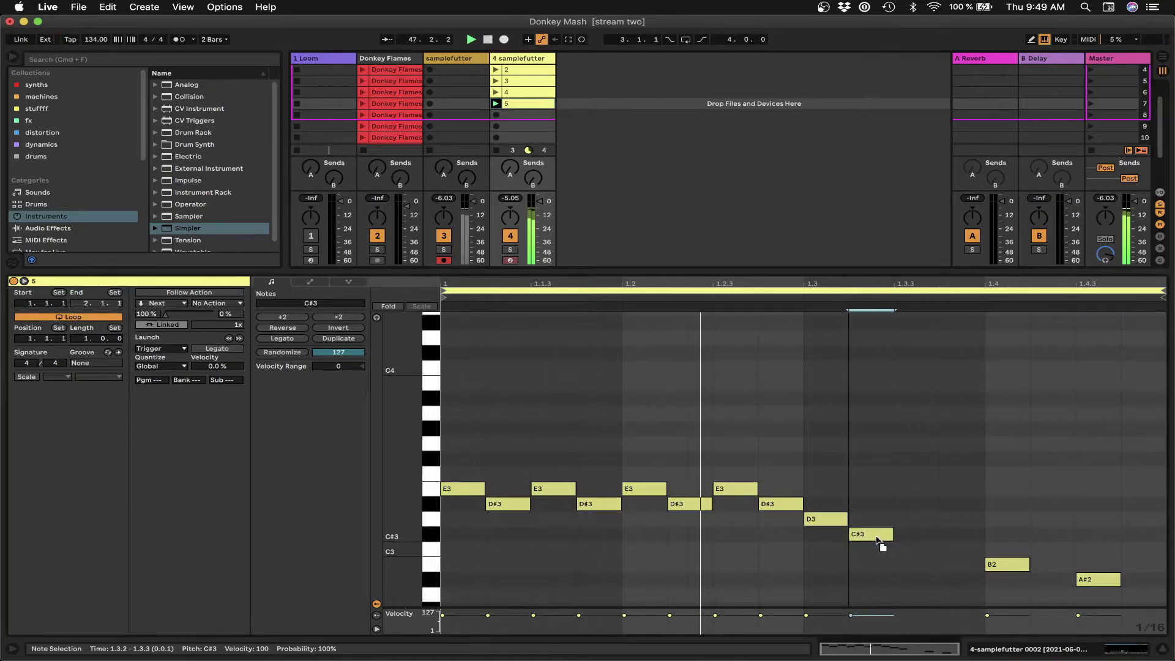
drag(1013, 564, 921, 549)
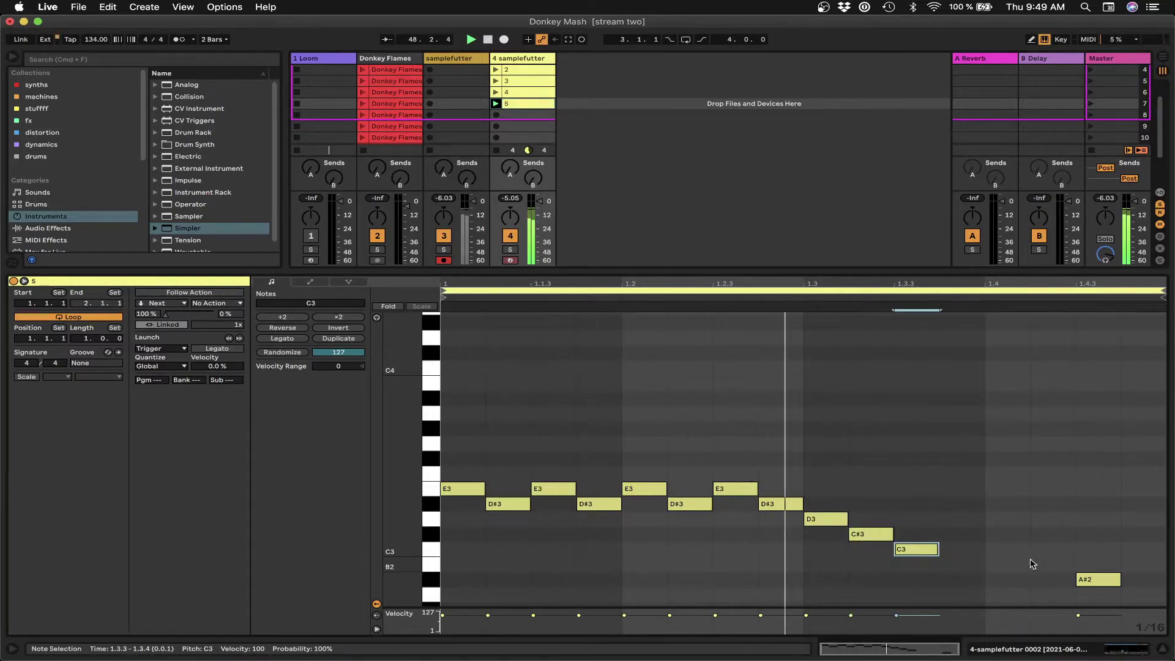
drag(1095, 578, 958, 564)
double_click(1007, 579)
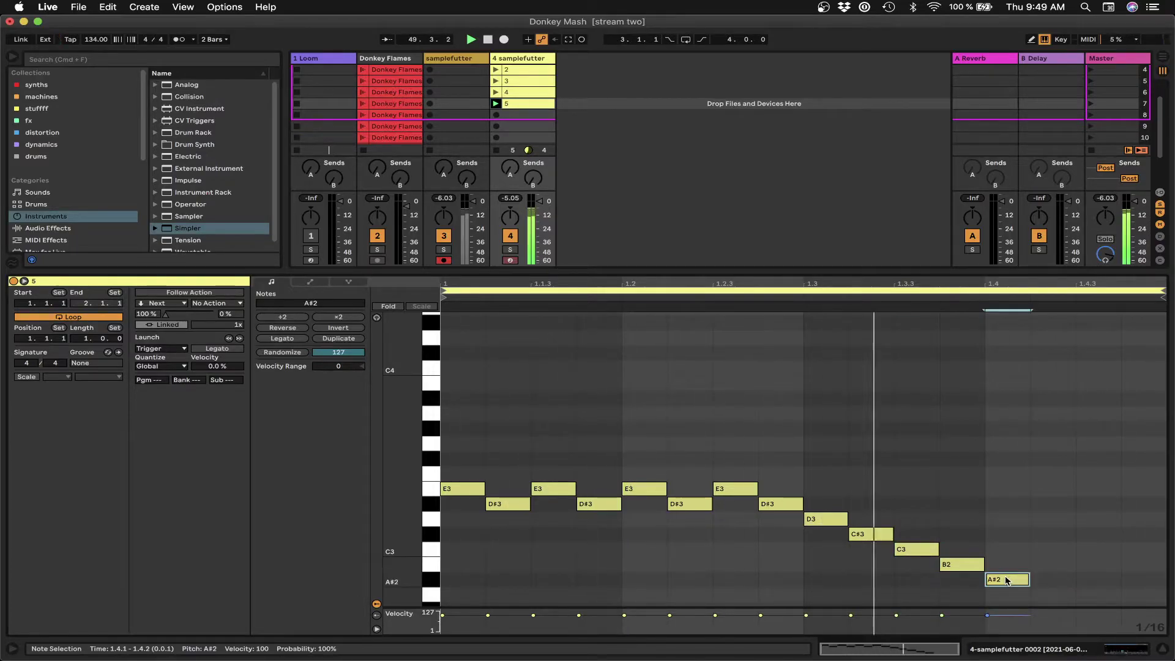
scroll(1007, 581, down, 3)
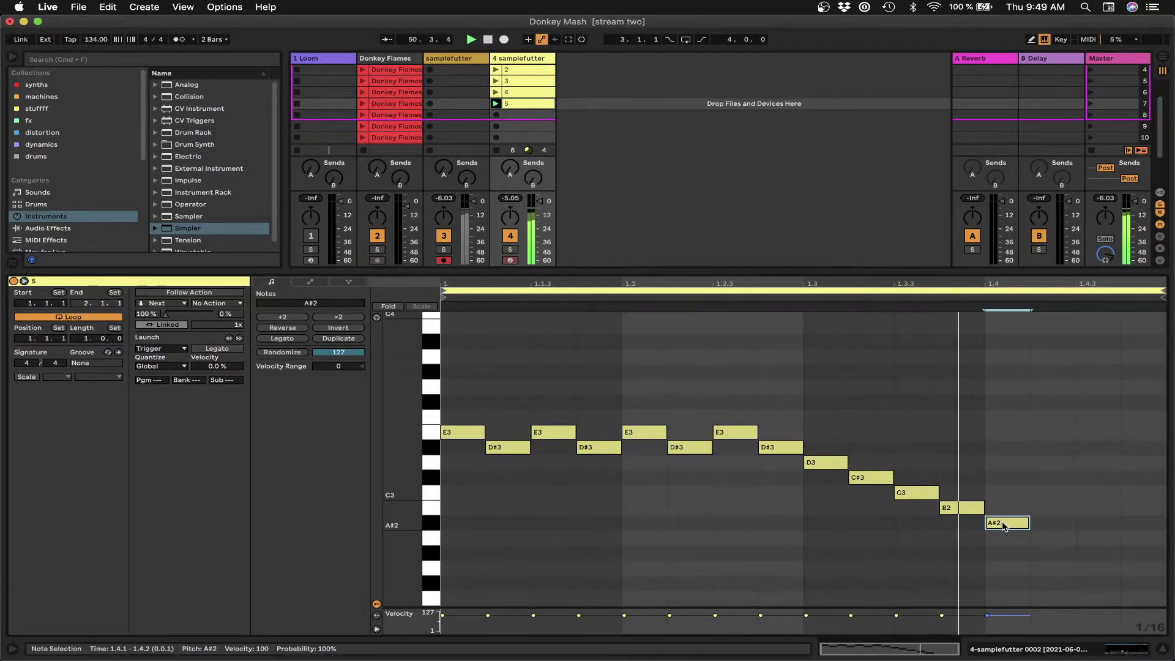
drag(1004, 525, 1004, 454)
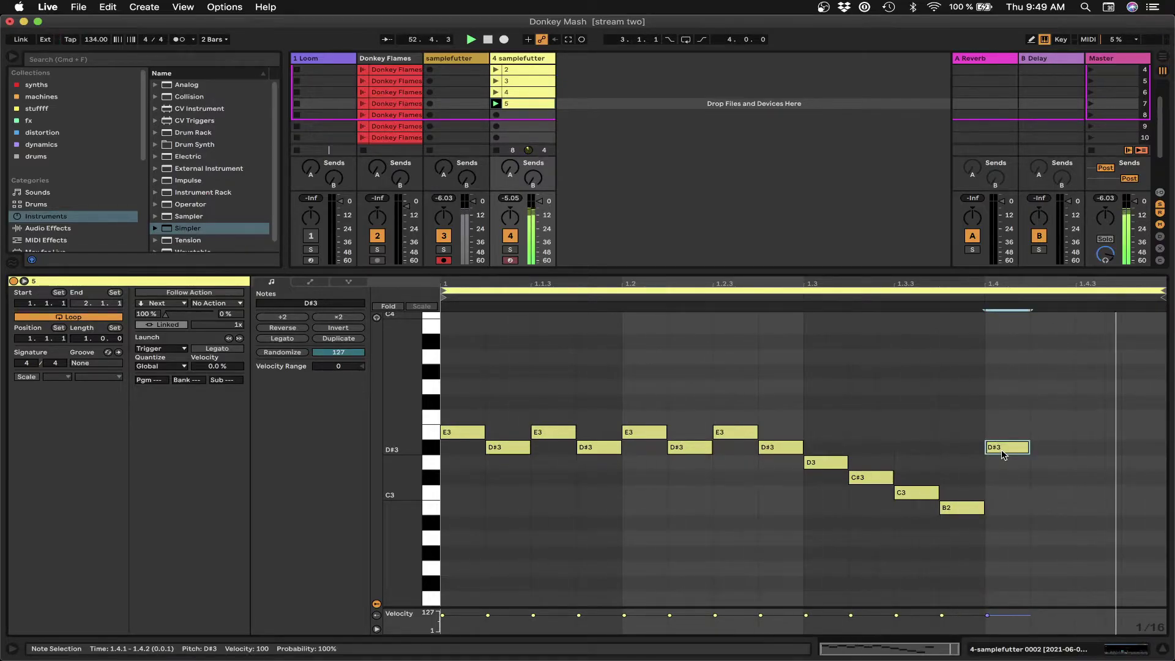
Create a MIDI clip in scene 8 and fill each of its first two beats with sixteenth notes A#2, B2, C3, C#3
click(525, 114)
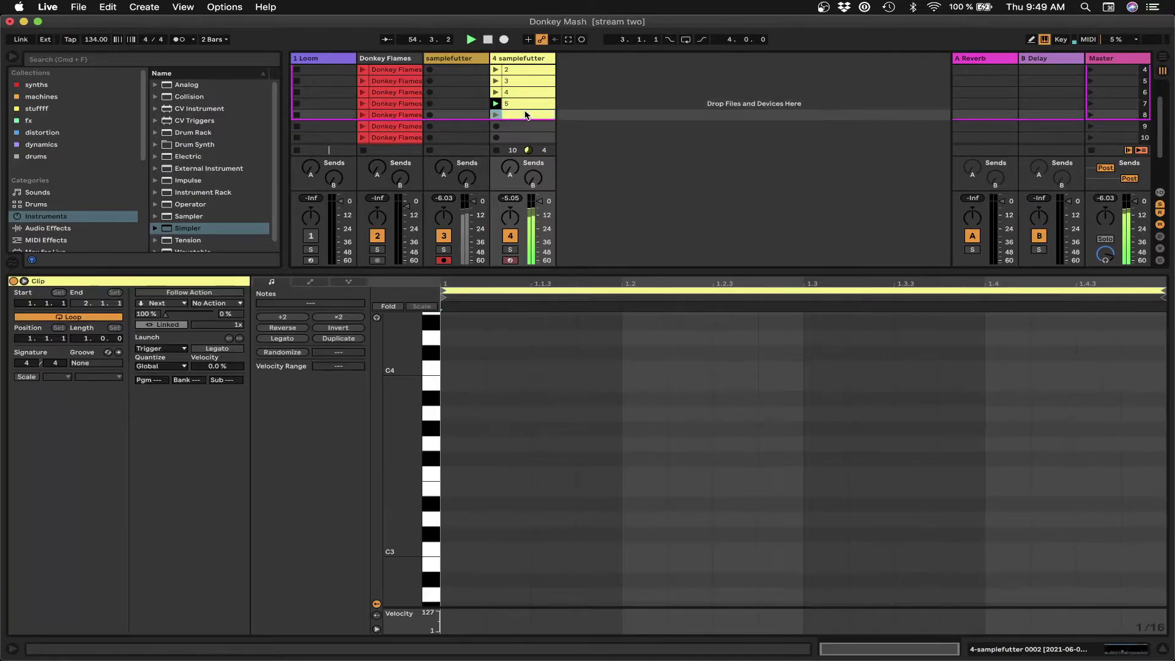
double_click(461, 581)
double_click(511, 564)
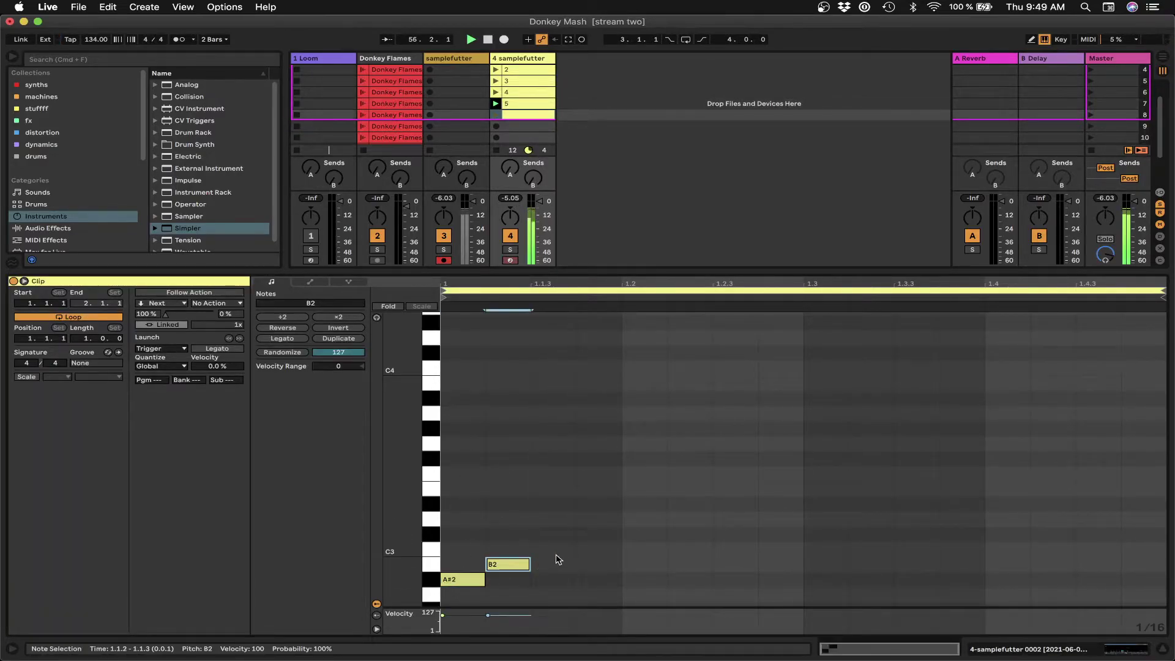
double_click(554, 549)
double_click(598, 534)
double_click(644, 579)
double_click(690, 564)
double_click(735, 549)
double_click(777, 534)
Fill beats 1.3 and 1.4 each with ascending sixteenth notes C3, C#3, D3 and D#3
double_click(825, 549)
double_click(870, 535)
double_click(916, 519)
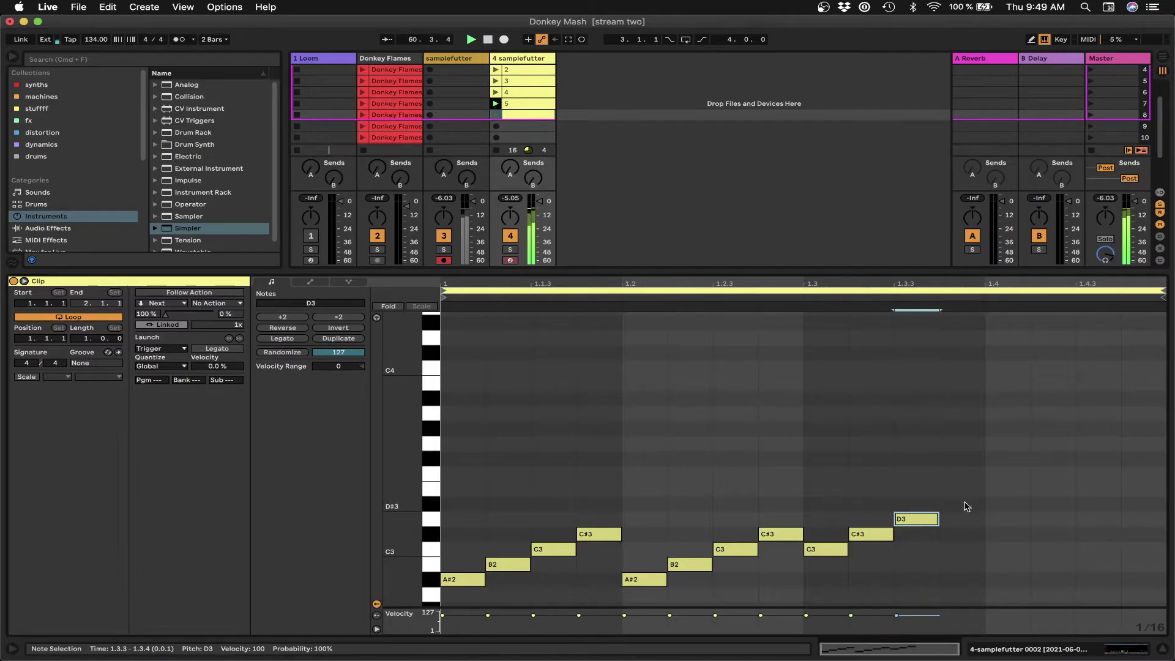
double_click(961, 504)
double_click(1007, 549)
double_click(1052, 534)
double_click(1098, 519)
double_click(1142, 504)
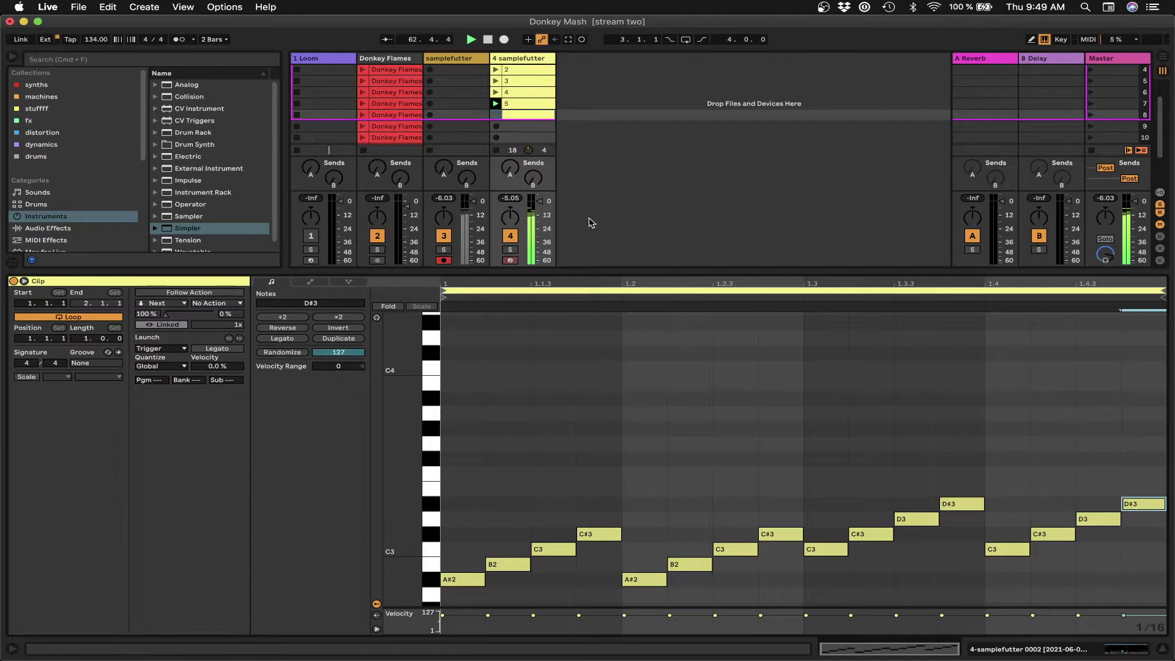
Launch the scene 8 clip and rename it as 6
click(497, 115)
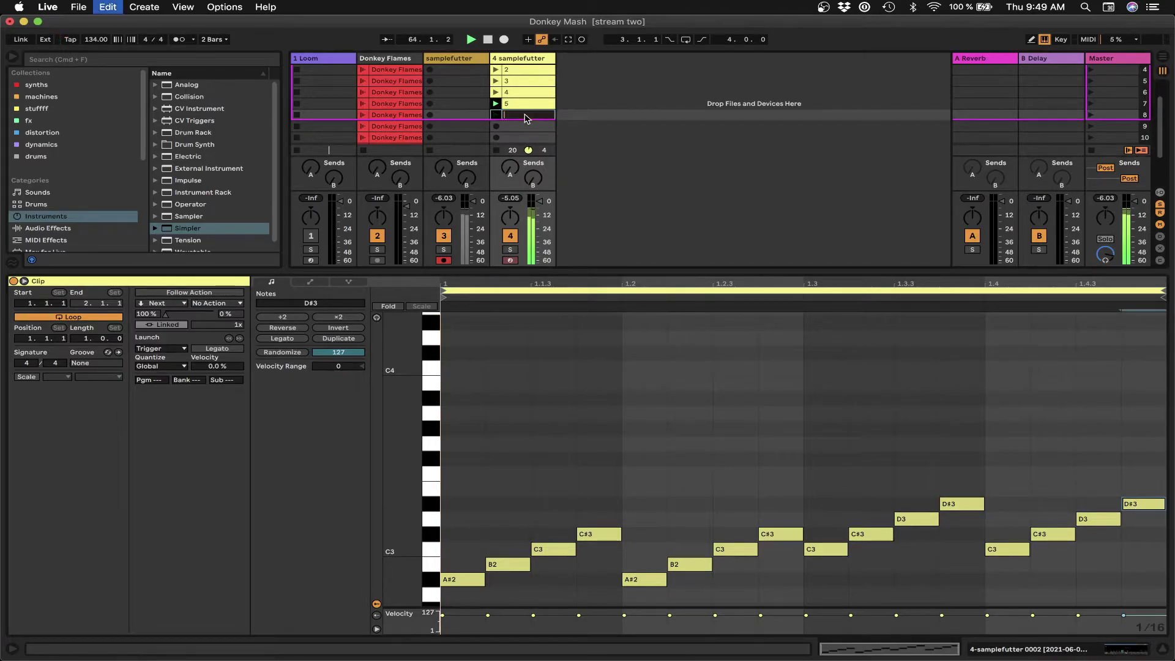
key(Return)
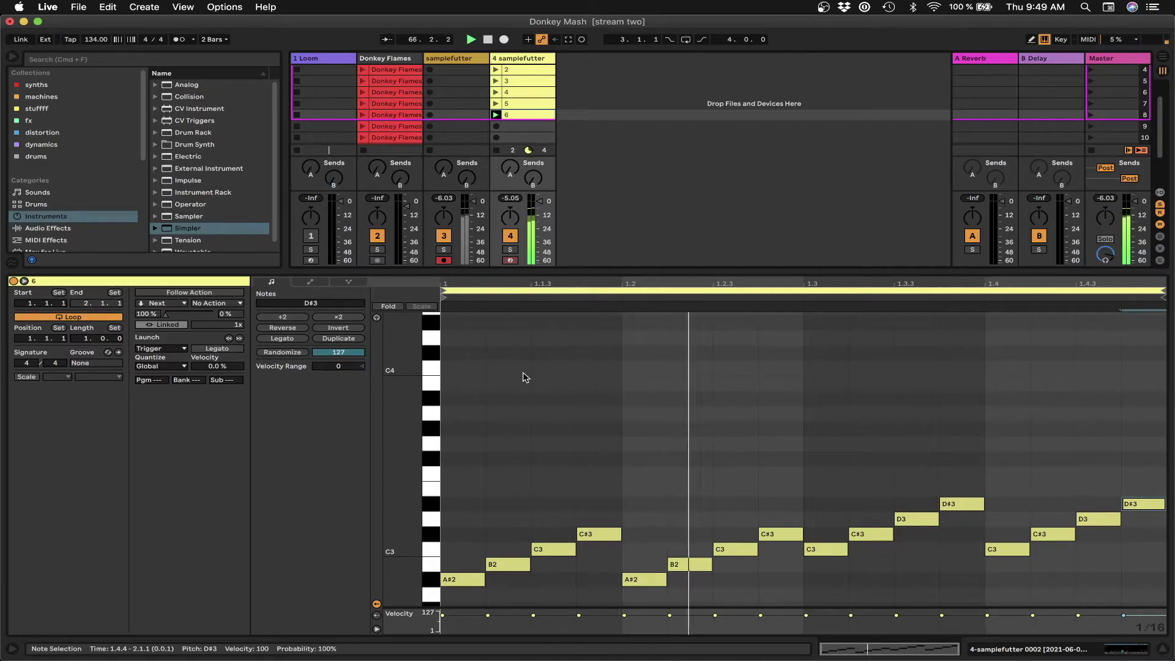
Transpose the eight notes in clip 6's first two beats so that each run goes from G#3 up to B3
drag(468, 484, 788, 598)
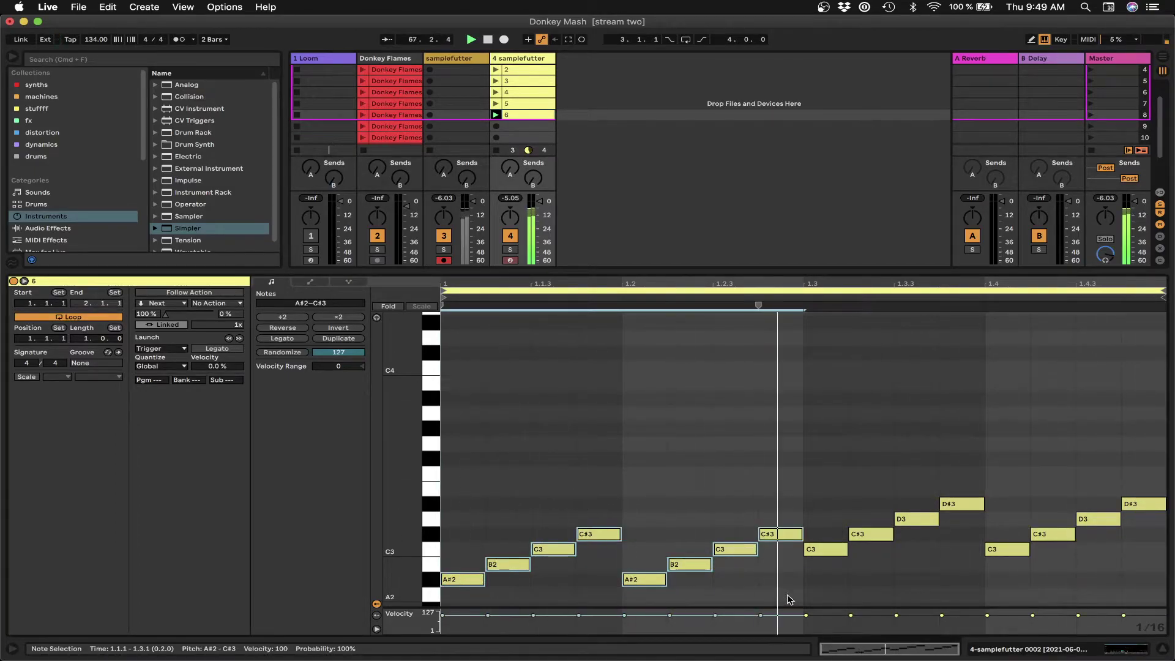
key(Down)
key(Down)
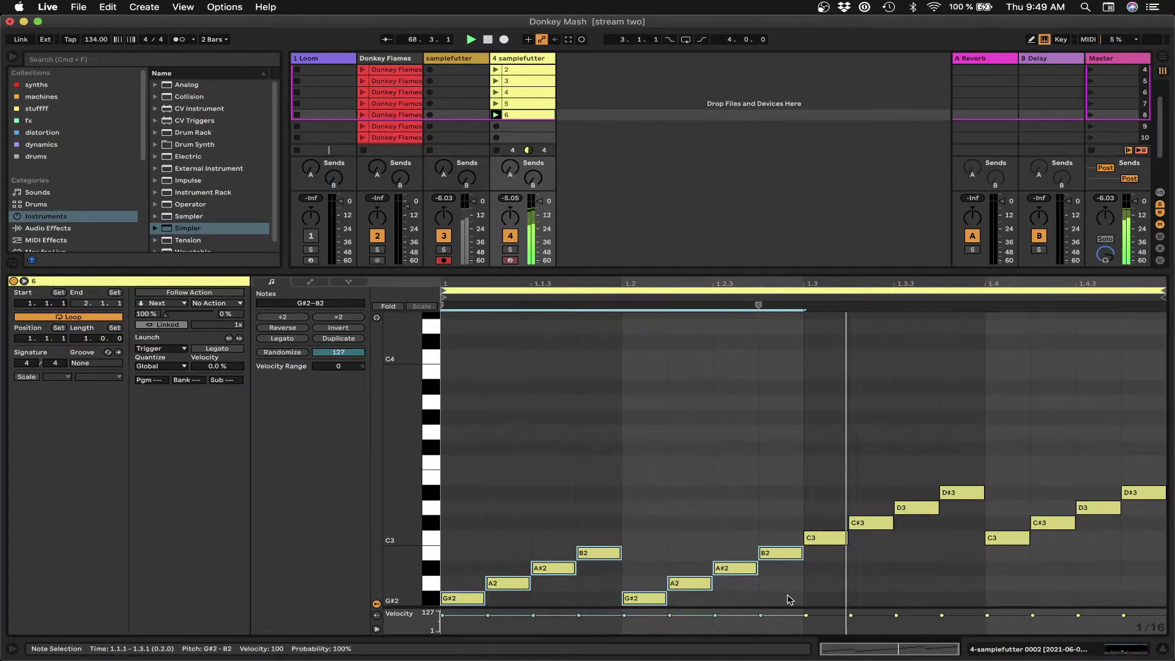
key(Down)
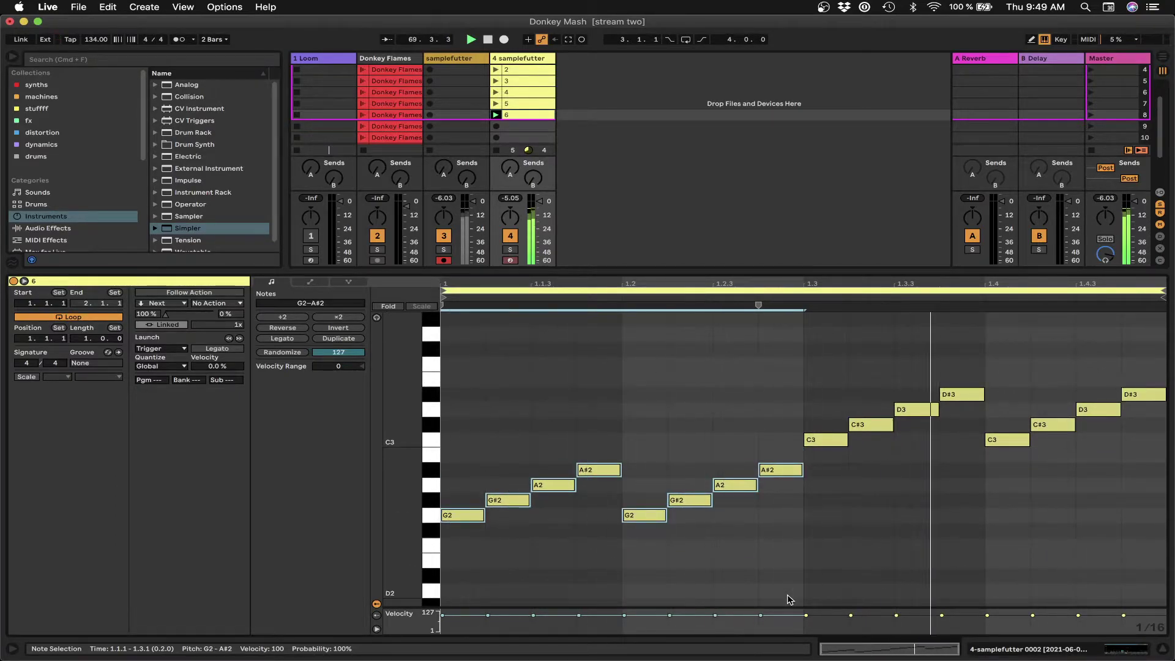
key(Up)
key(Up)
key(Up)
key(Up)
key(Up)
key(Up)
key(Up)
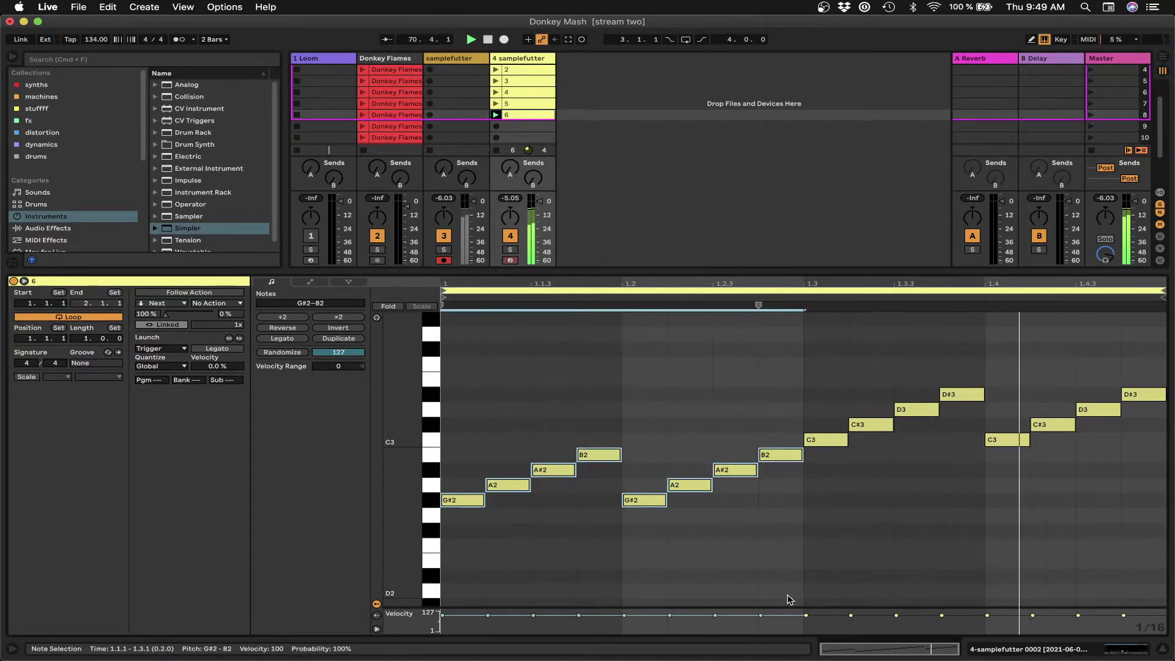
key(Up)
key(Up)
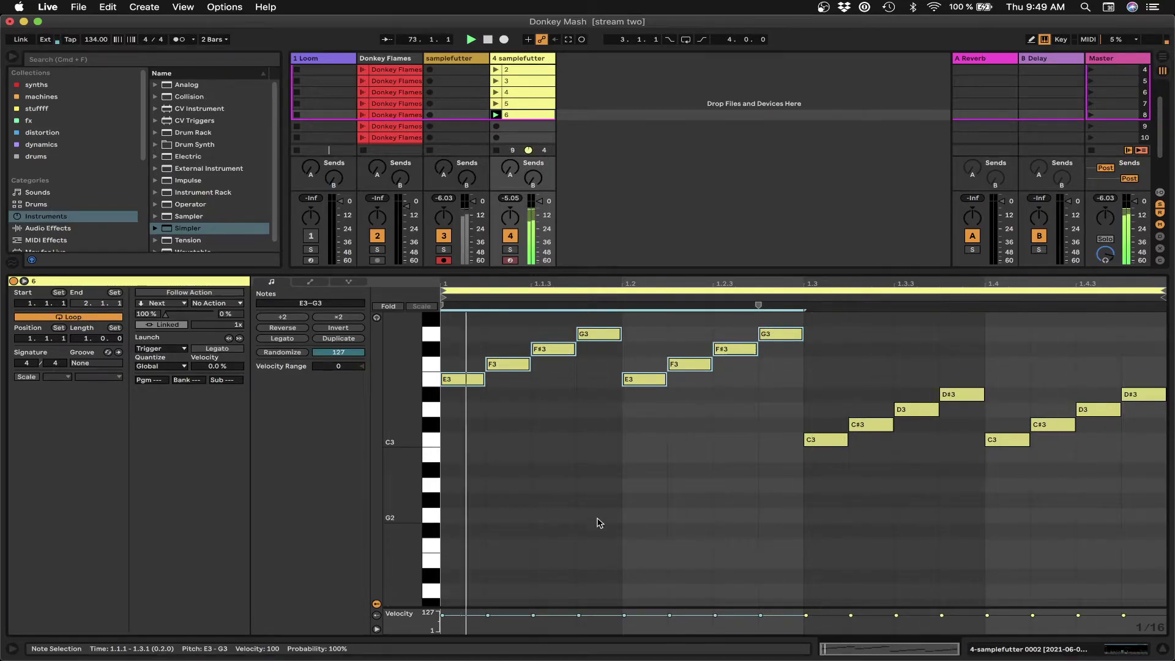
key(Up)
scroll(598, 523, up, 3)
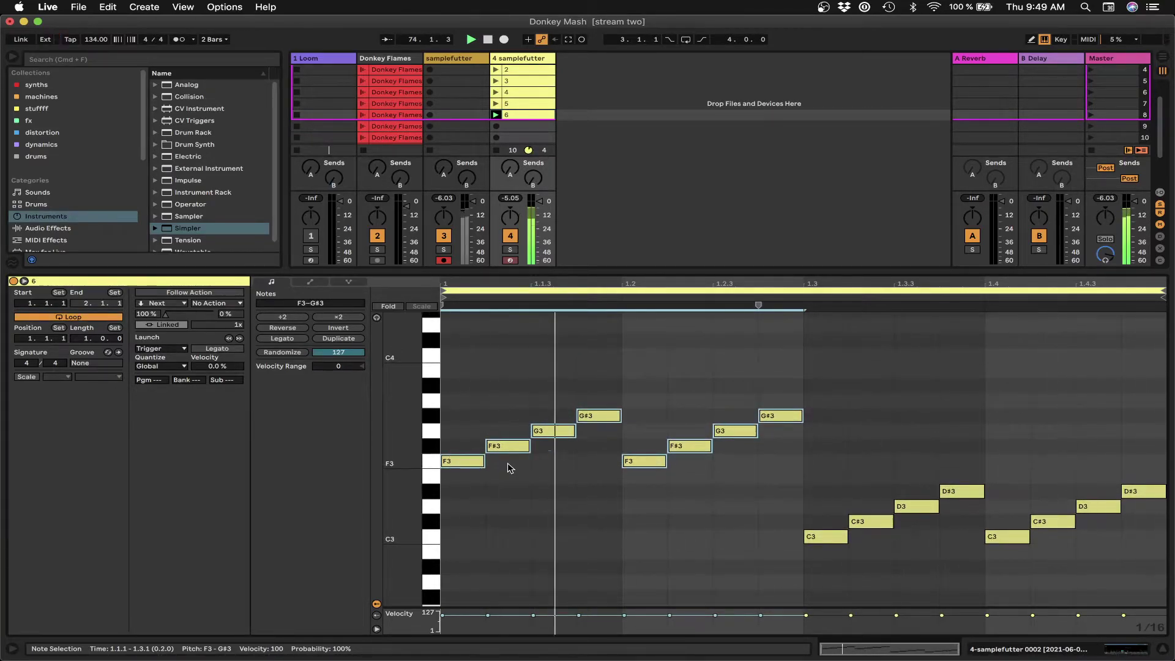
key(Up)
key(Up)
key(Up)
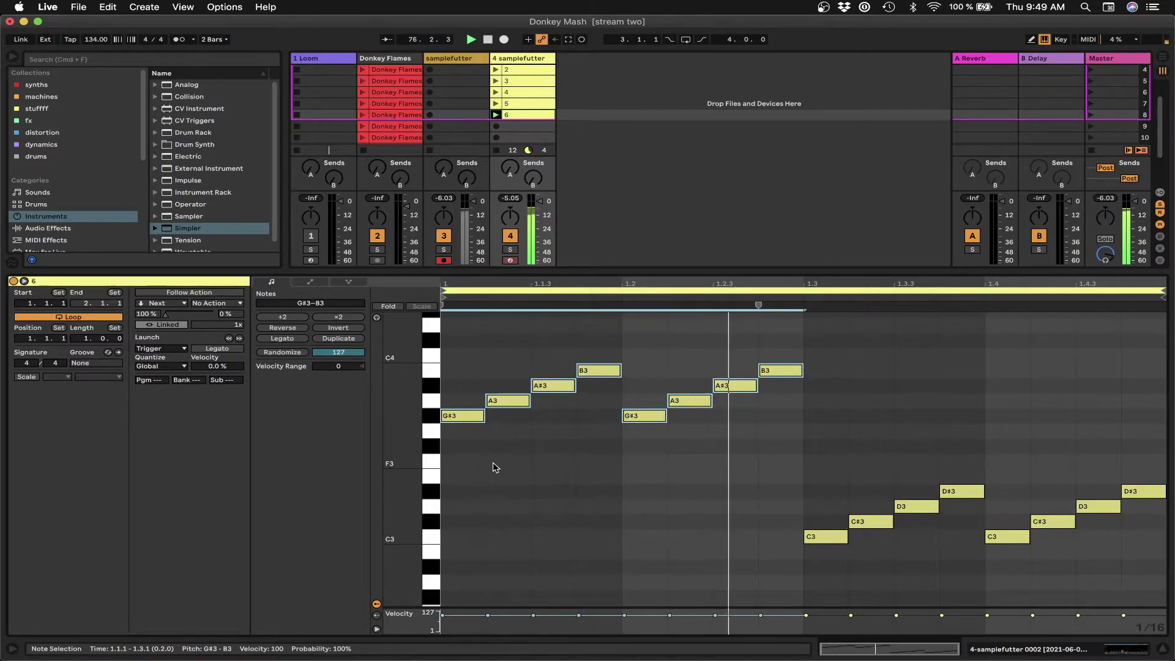
Delete the A3 notes at 1.1.2 and 1.2.2 and the B3 note at 1.1.4 from clip 6
double_click(521, 399)
double_click(674, 401)
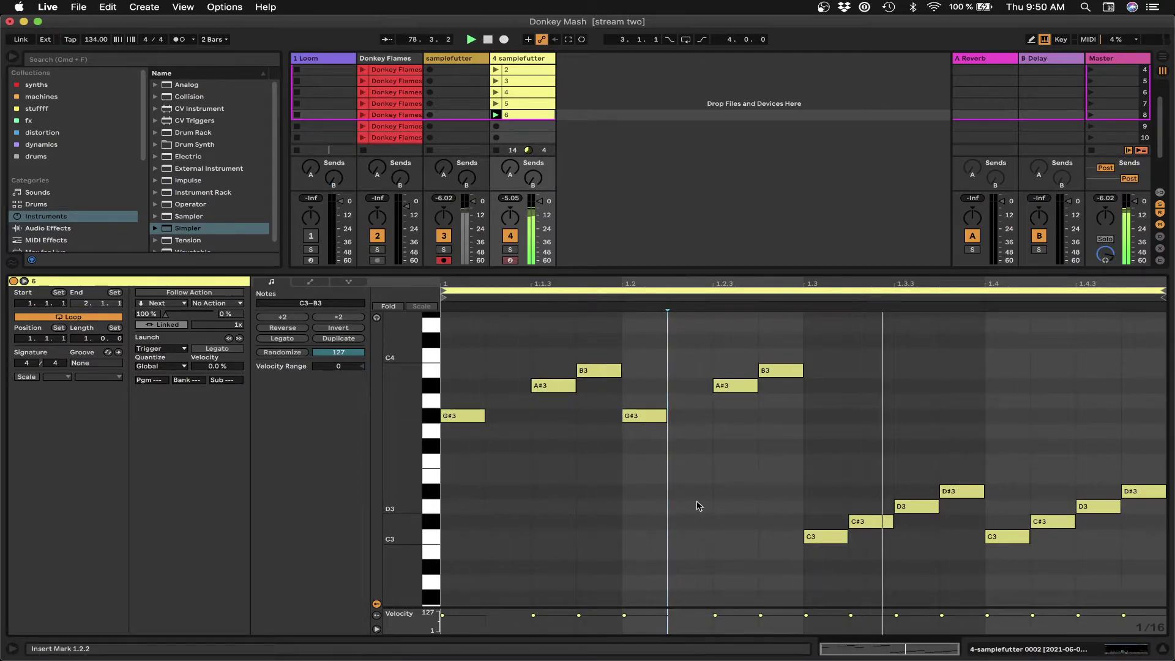
double_click(597, 379)
click(799, 374)
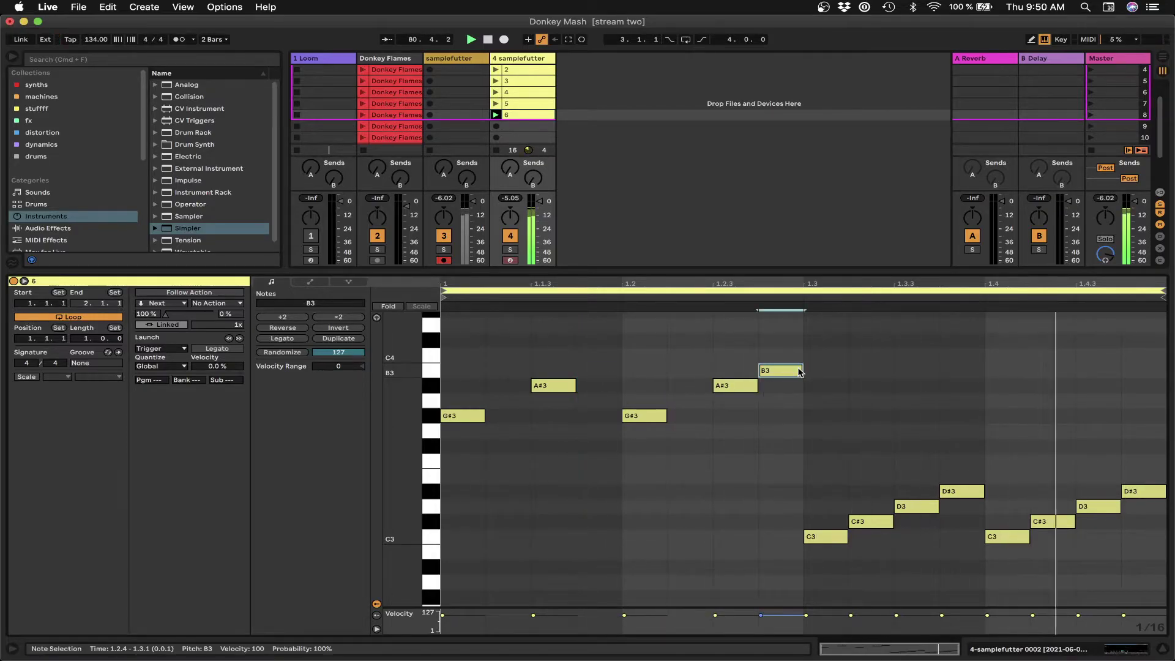
Create a MIDI clip in scene 9 with D#4 at 1.1, C4 at 1.2, four sixteenth D#4 notes from 1.3, and B3 at 1.4
double_click(532, 127)
scroll(485, 487, up, 3)
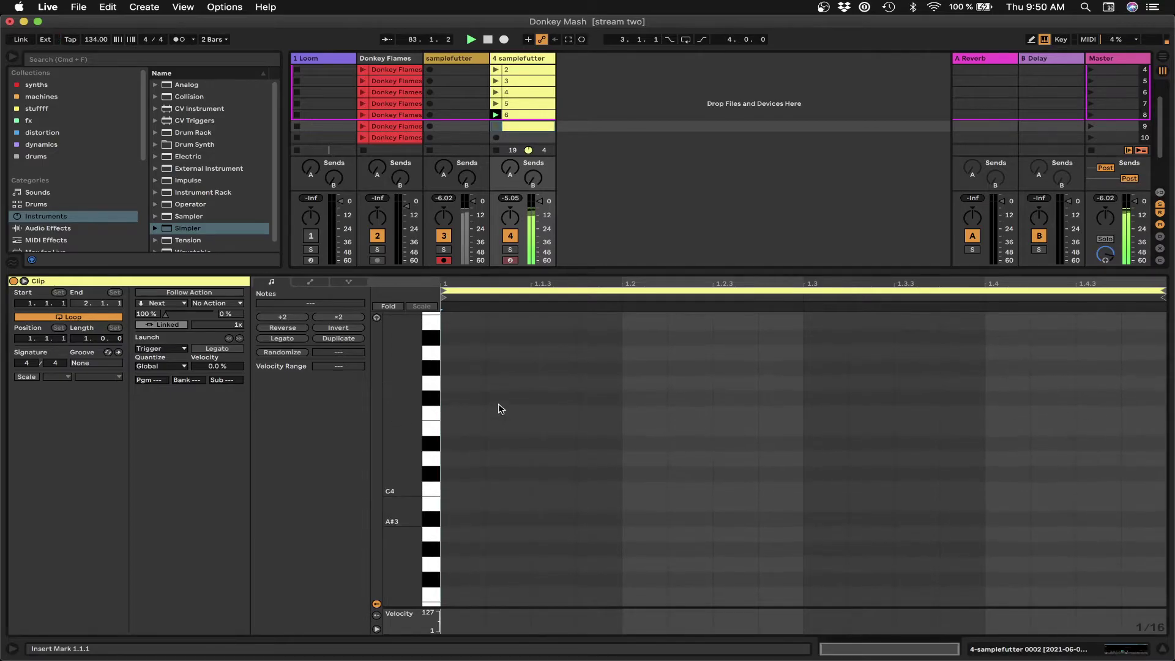
double_click(463, 444)
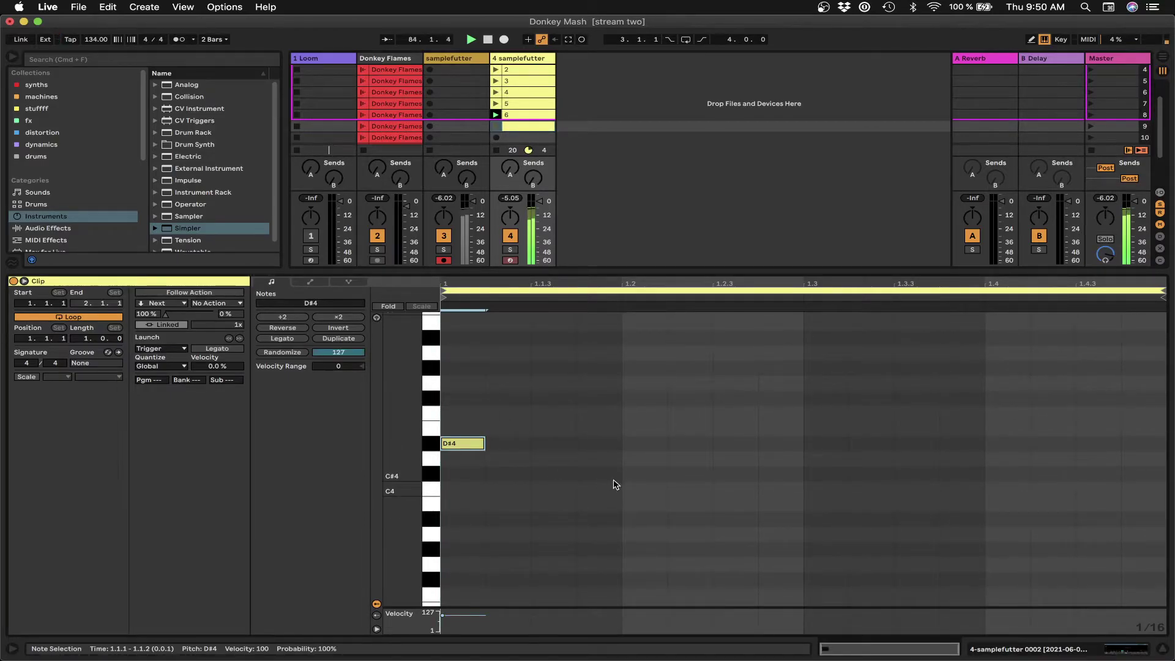
double_click(636, 499)
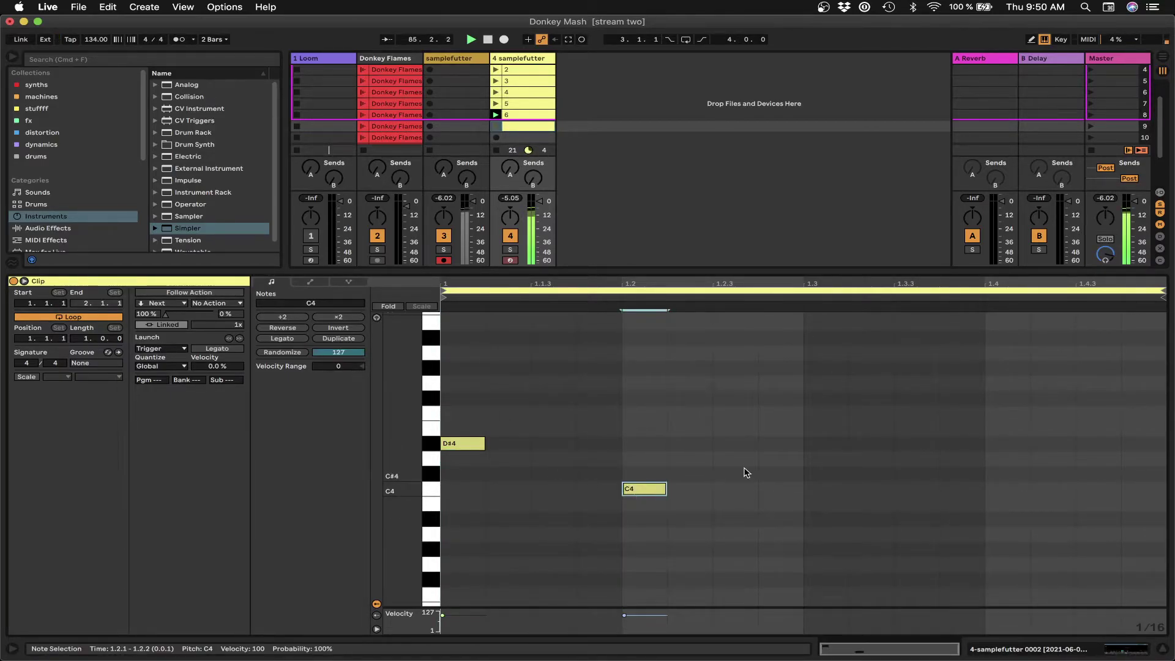
double_click(825, 444)
double_click(887, 445)
double_click(930, 442)
double_click(962, 444)
double_click(1023, 501)
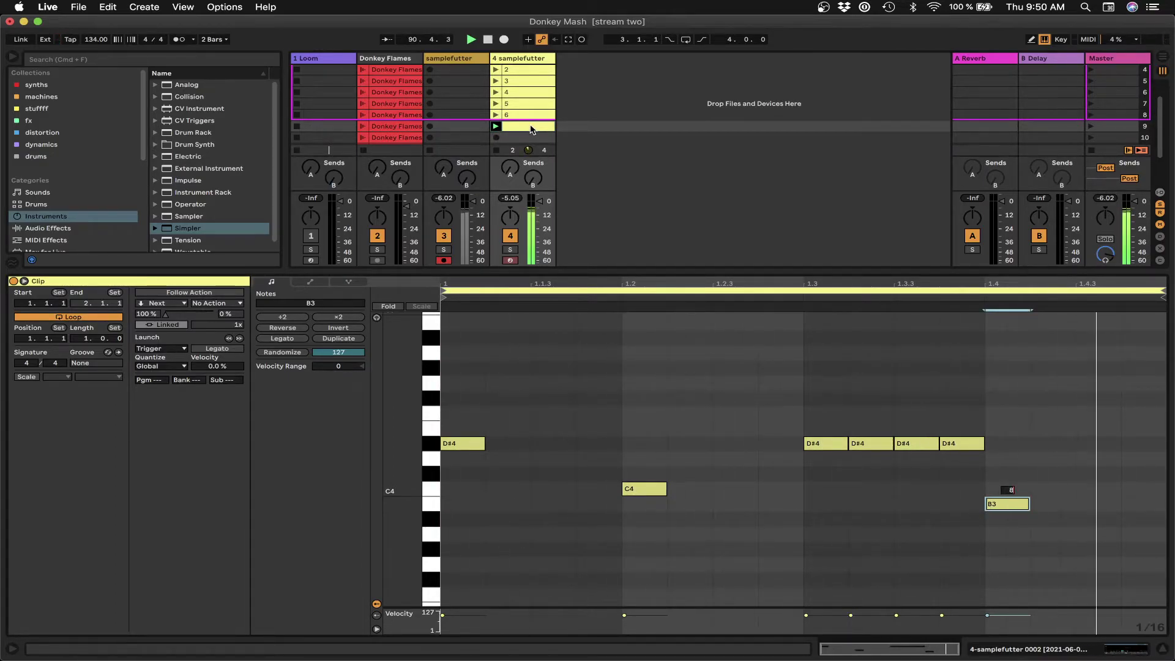
Rename the scene 9 clip as 7 and raise the velocity of its quiet B3 note at 1.4
key(Return)
key(super+r)
text(7)
key(Return)
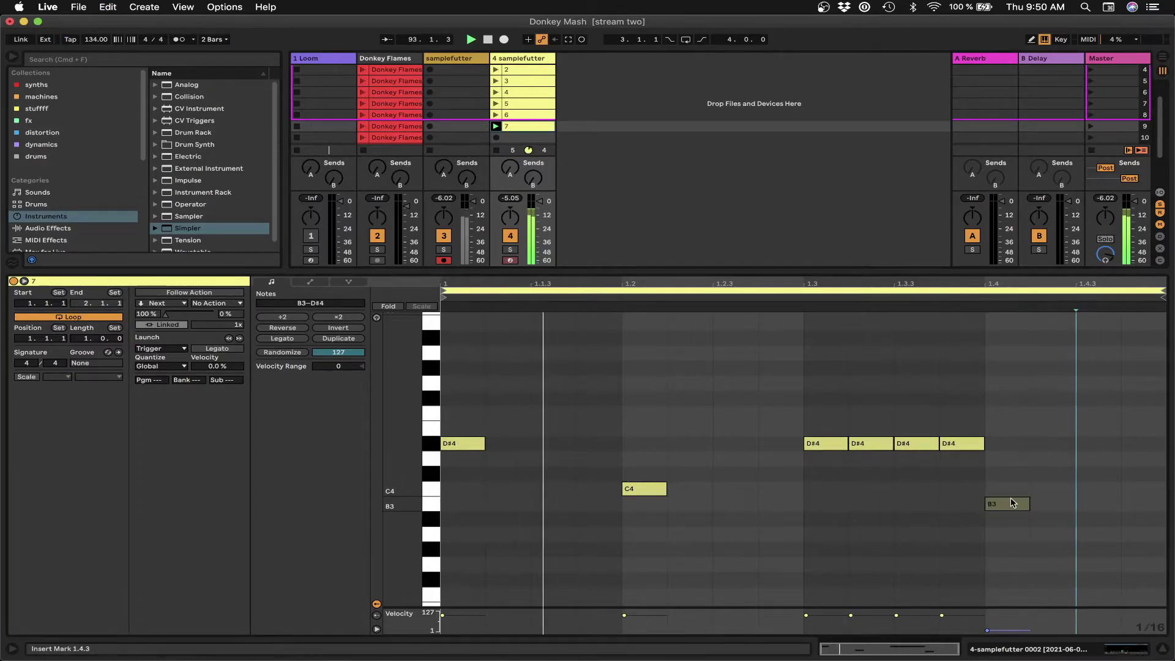
drag(986, 629, 987, 617)
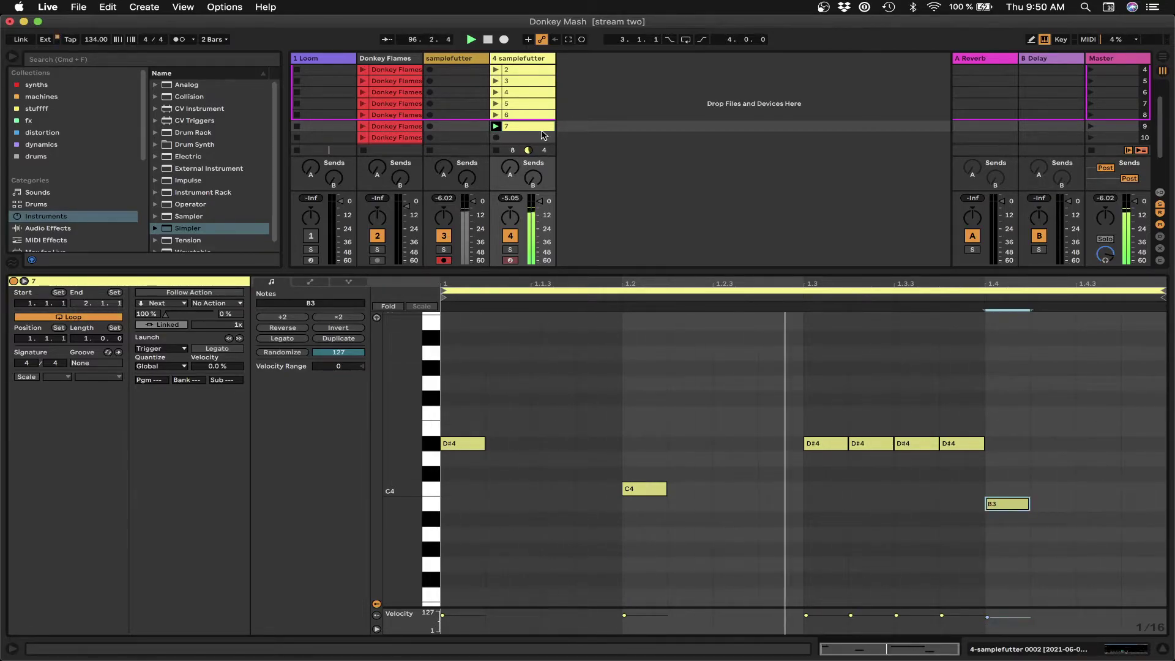
Create a MIDI clip in scene 10 and place a C#3 sixteenth note every three sixteenths, from 1.1 to 1.4.4
scroll(551, 107, down, 3)
double_click(526, 107)
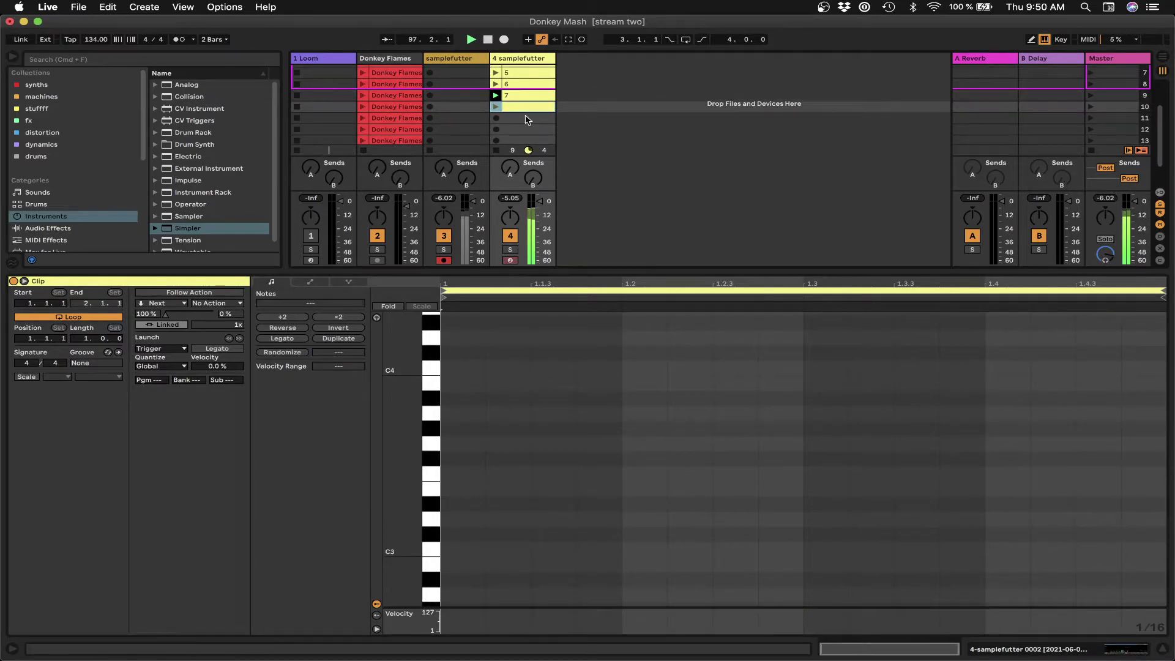
double_click(462, 534)
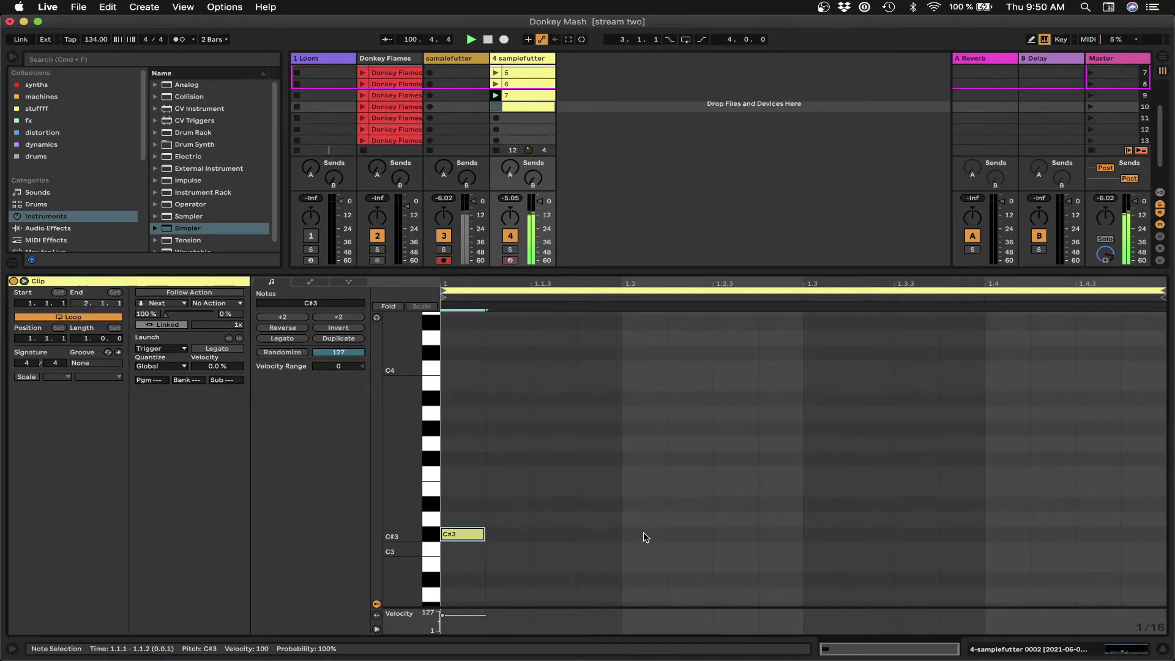
double_click(616, 535)
double_click(740, 537)
double_click(861, 536)
double_click(1026, 540)
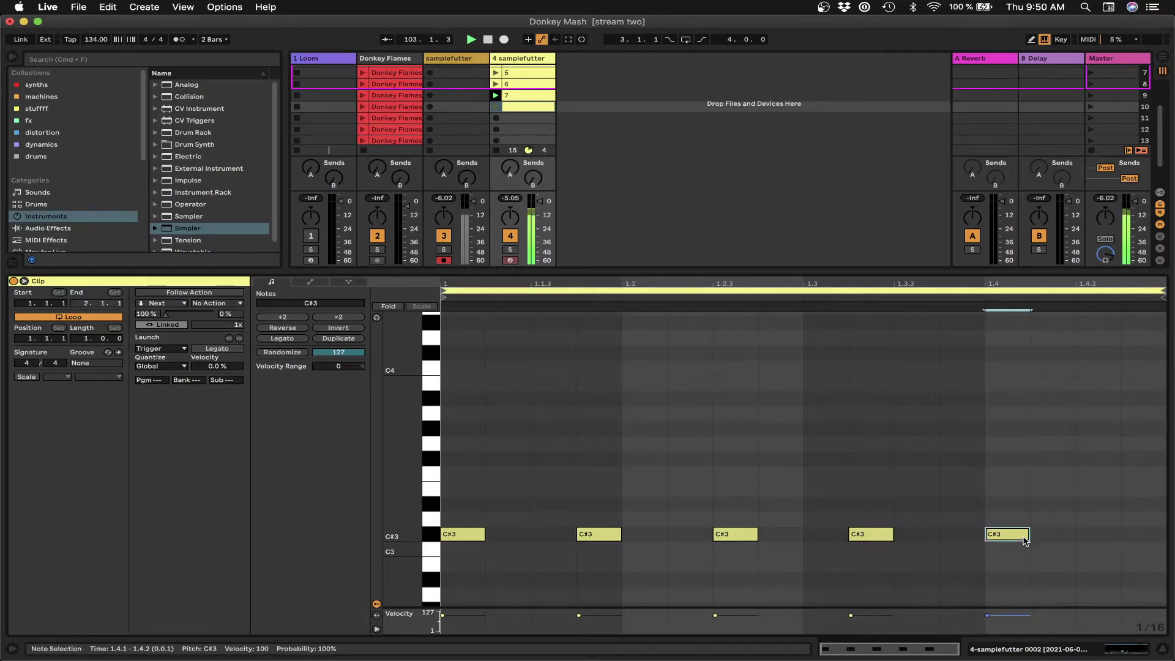
double_click(1154, 537)
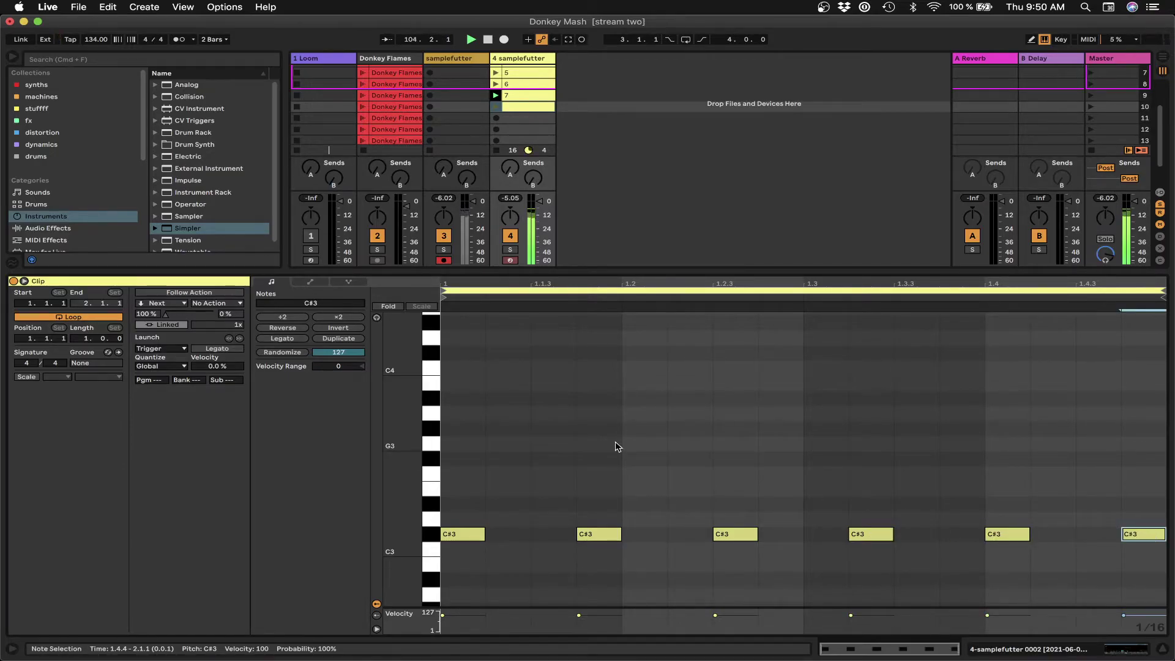
Add rising notes E3 at 1.1.3, F#3 at 1.2.2, G#3 at 1.3, A#3 at 1.3.4 and C4 at 1.4.3
double_click(550, 485)
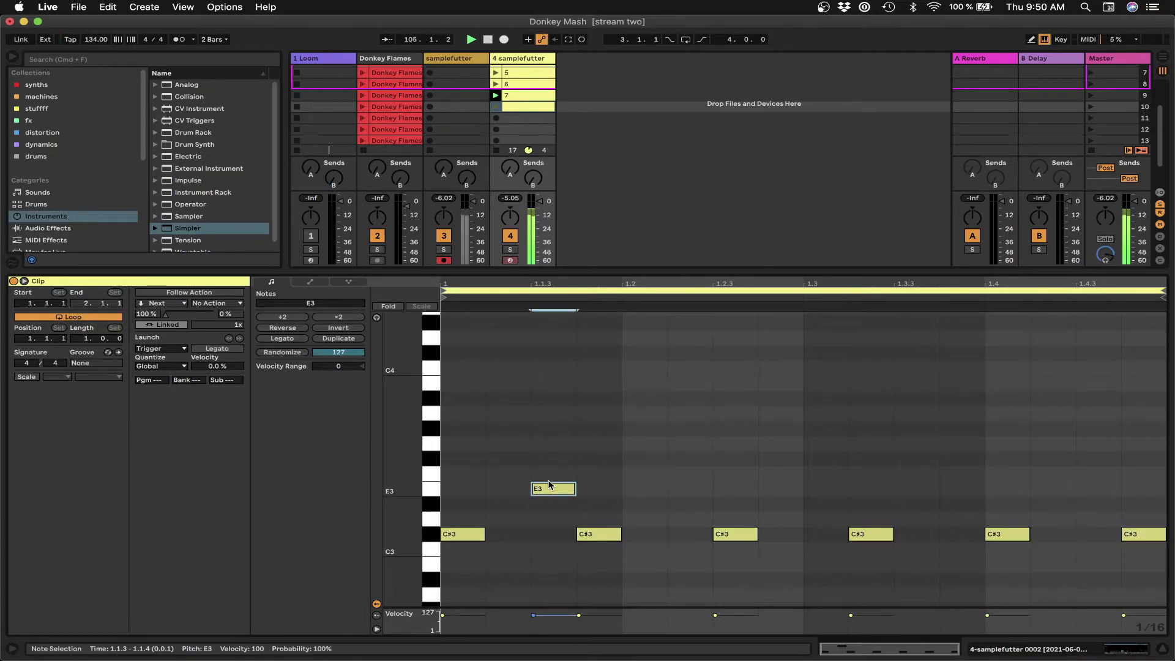
double_click(691, 460)
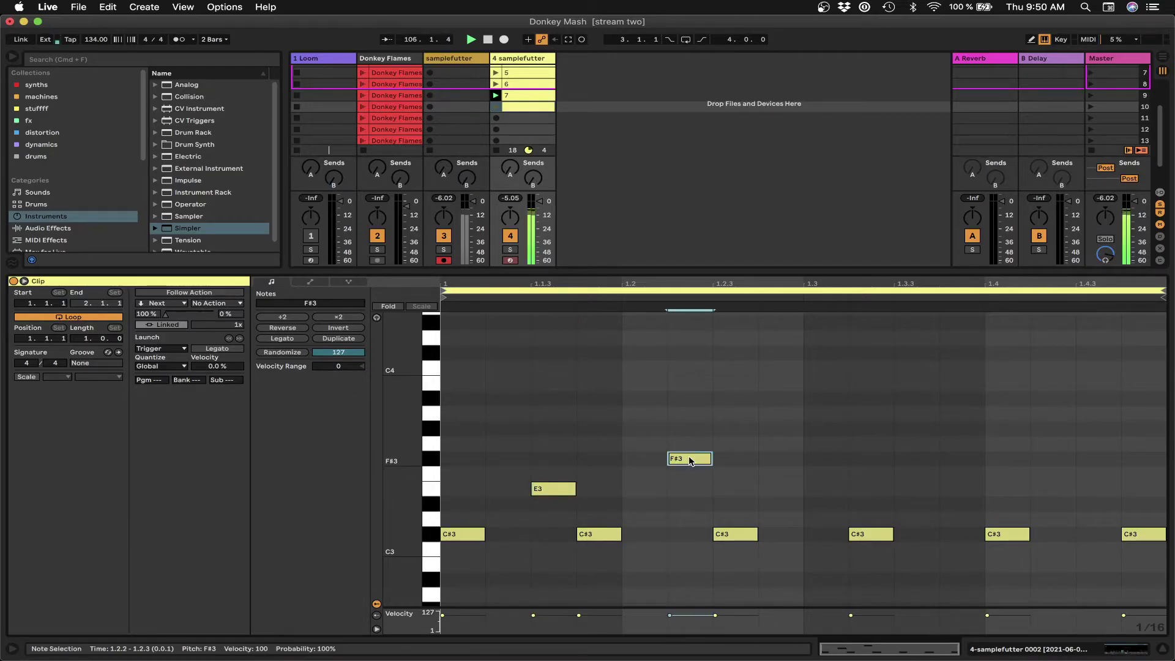
double_click(833, 430)
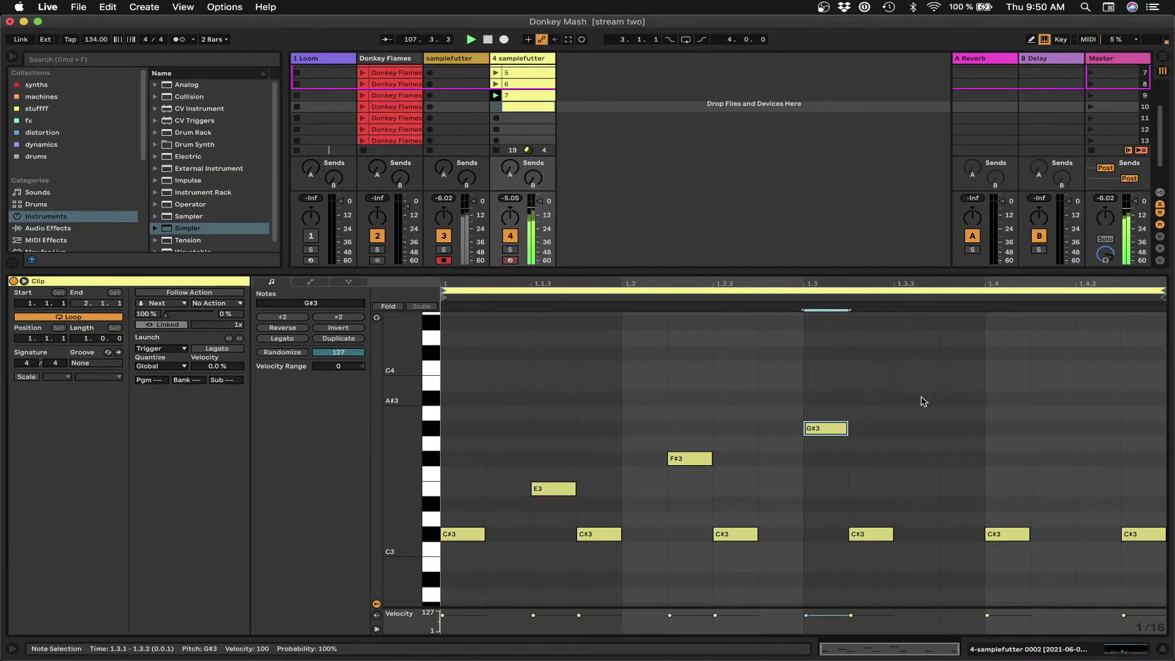
double_click(957, 398)
double_click(1089, 368)
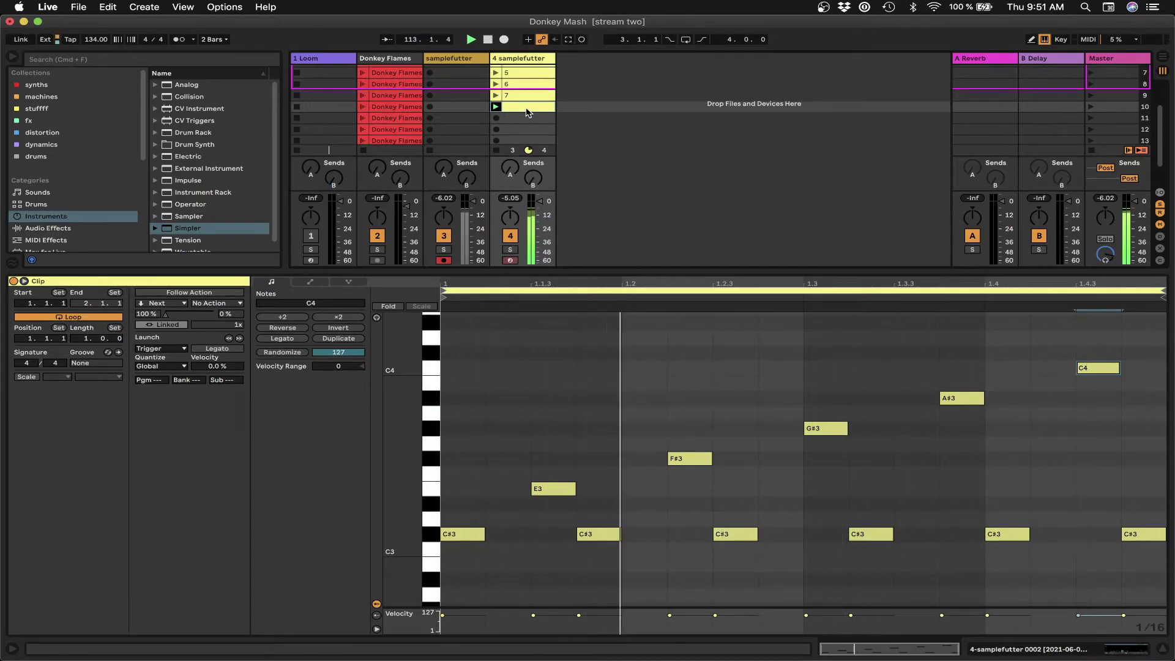
Rename the scene 10 clip as 8
text(8)
key(Return)
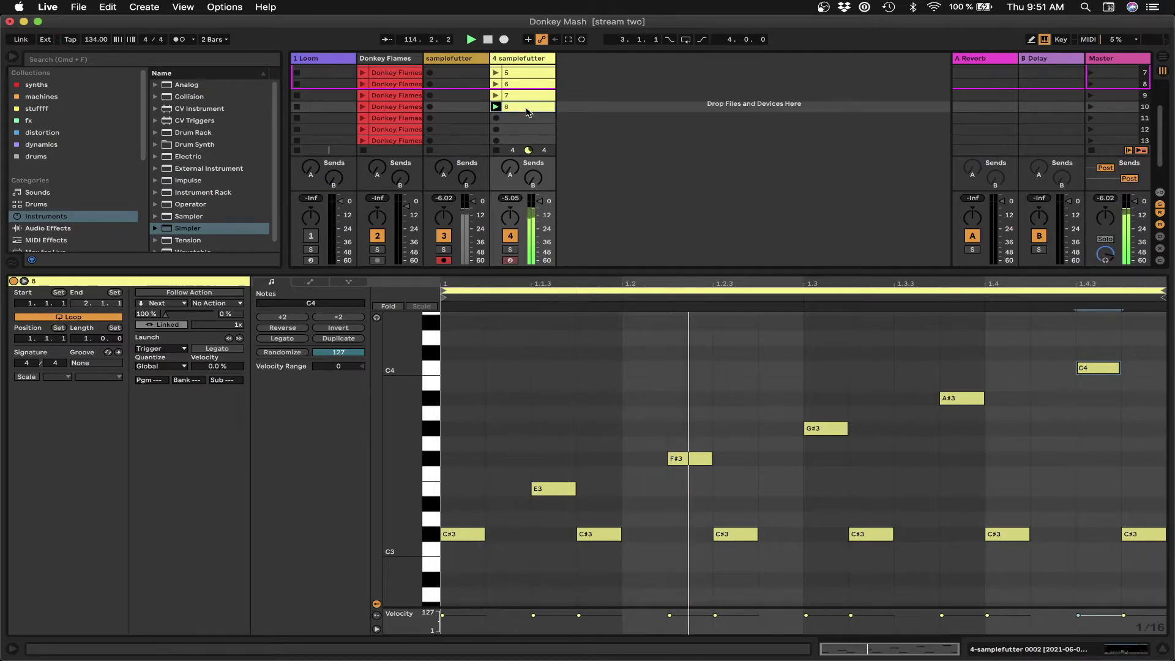
Create a MIDI clip in scene 11 and place sixteenth notes F#3 at 1.1, F3 at 1.2, F#3 at 1.3 and F3 at 1.4
click(521, 118)
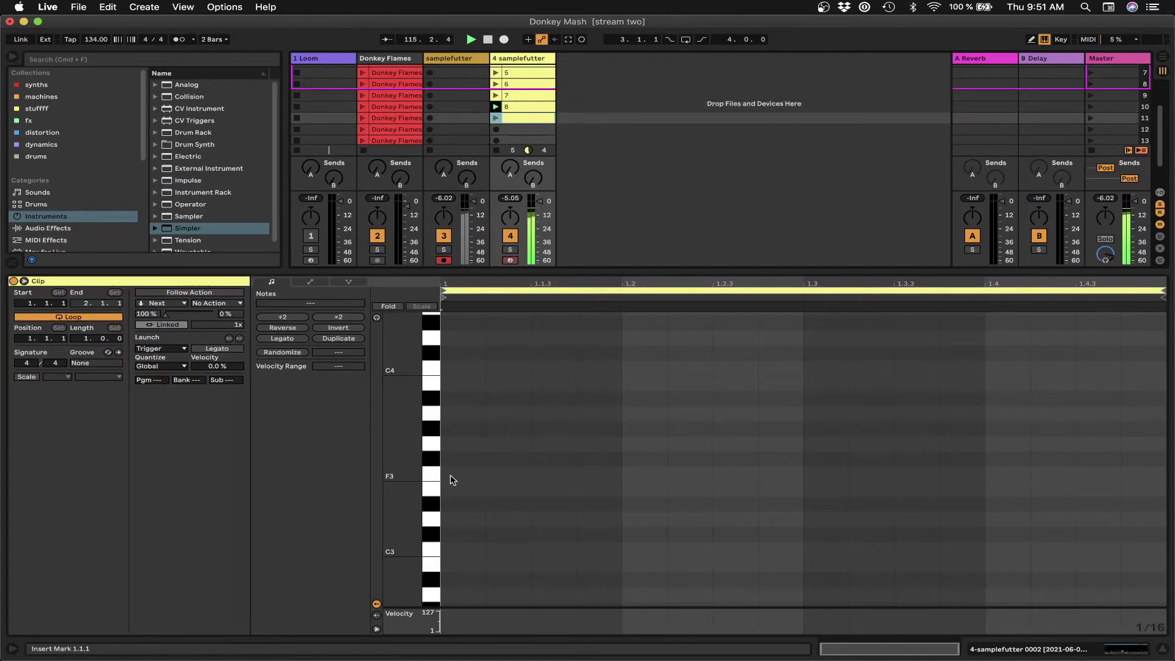
double_click(456, 461)
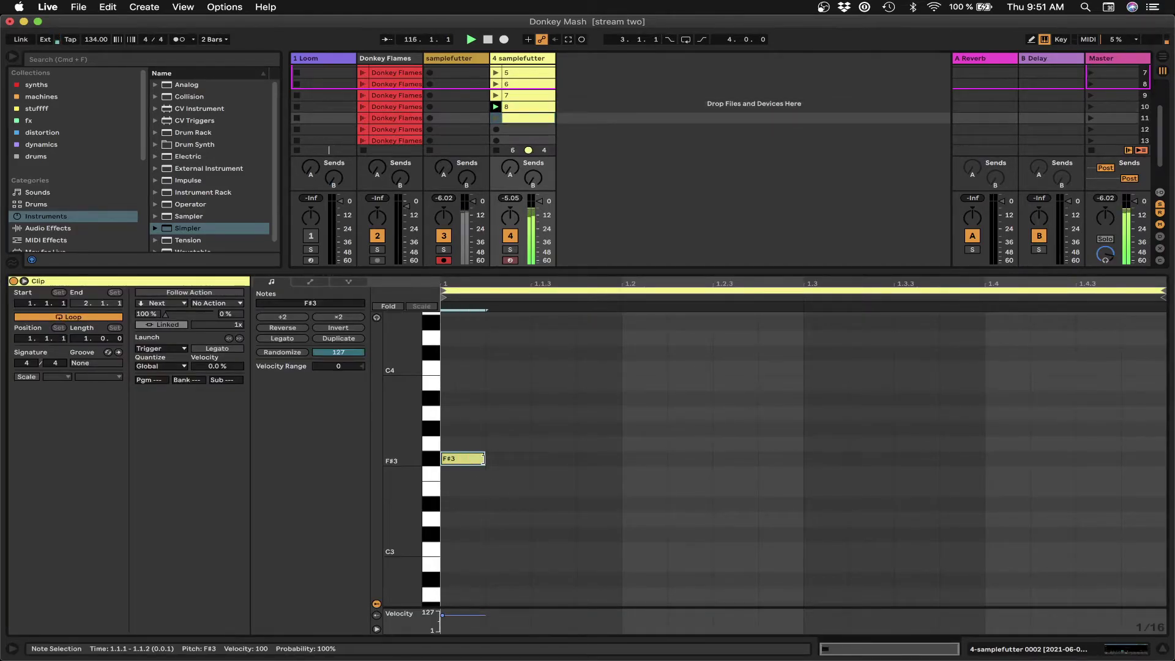
click(559, 462)
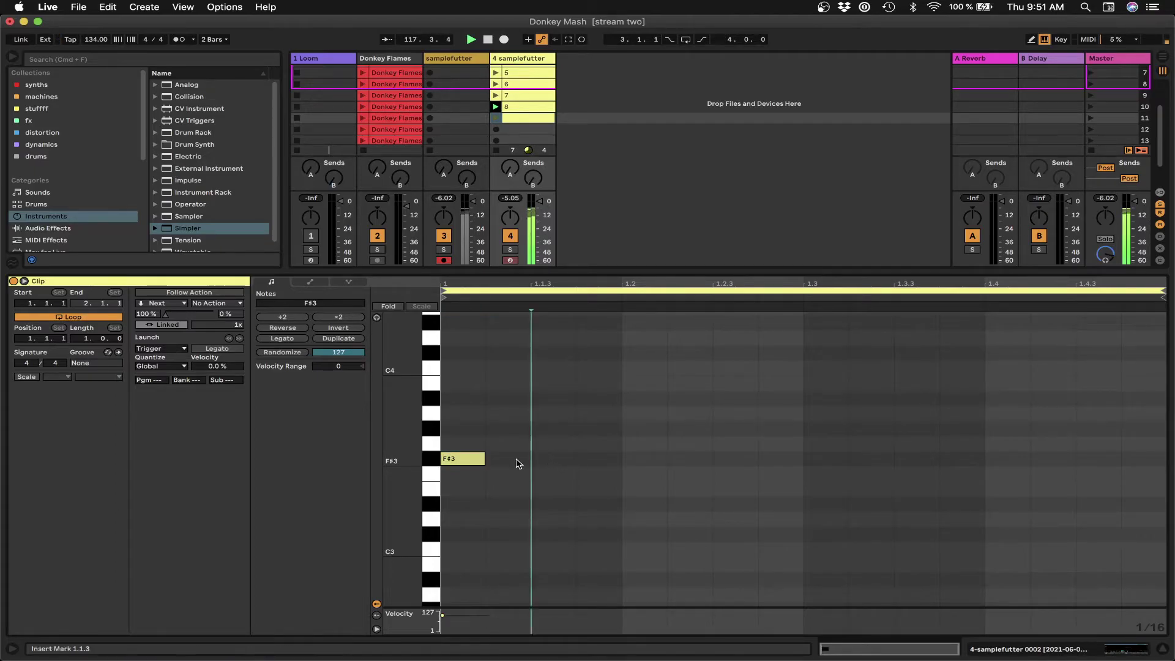
double_click(639, 475)
double_click(831, 460)
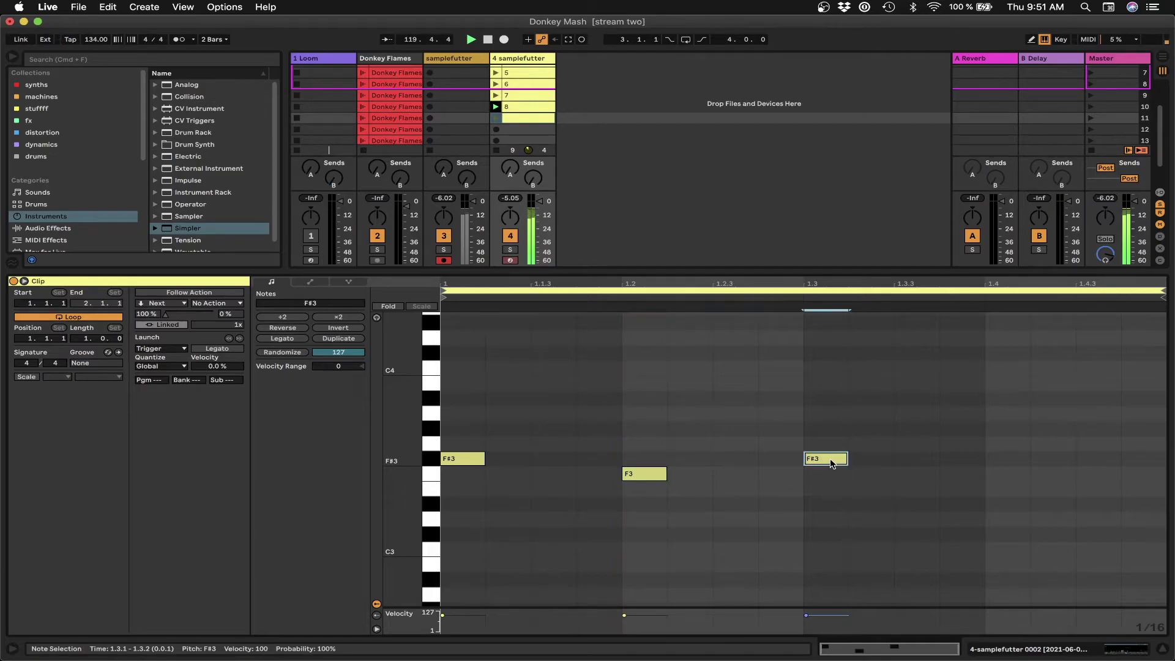
double_click(1016, 475)
Lower the note at 1.3 to B2 and follow it with rising sixteenths C3, C#3 and D3 up to 1.4
click(872, 572)
key(Right)
drag(833, 460, 843, 566)
click(868, 551)
double_click(869, 550)
double_click(915, 535)
double_click(963, 520)
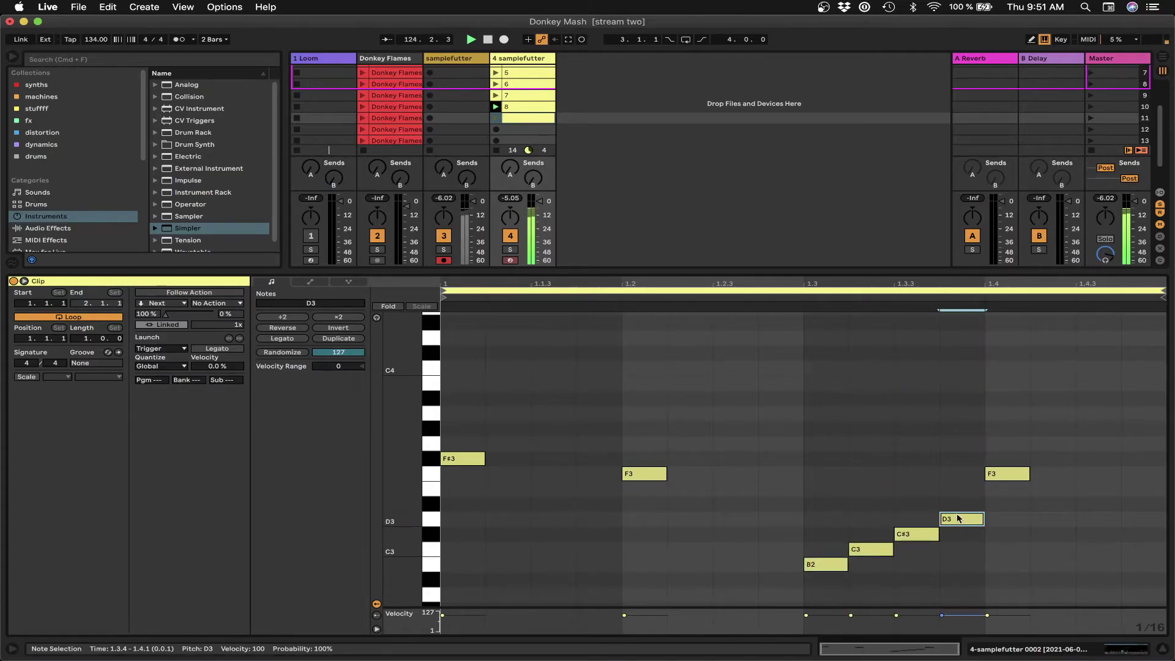
Add a B3 note at 1.1.3, launch the scene 11 clip and rename it as 9
double_click(554, 383)
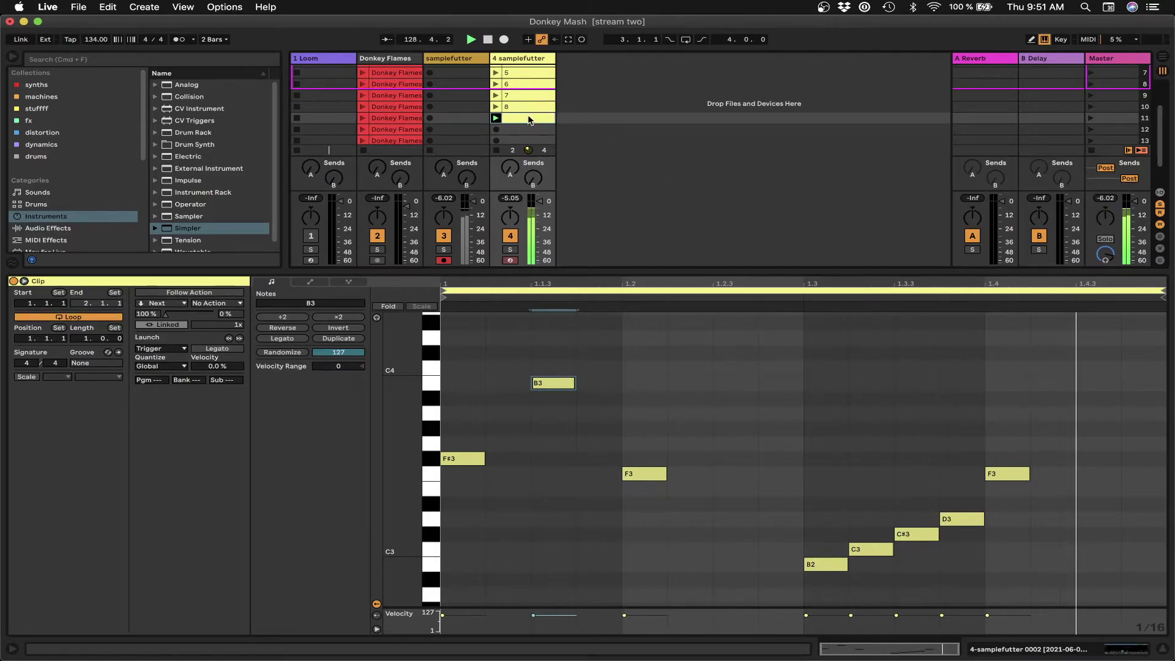
text(9)
key(Return)
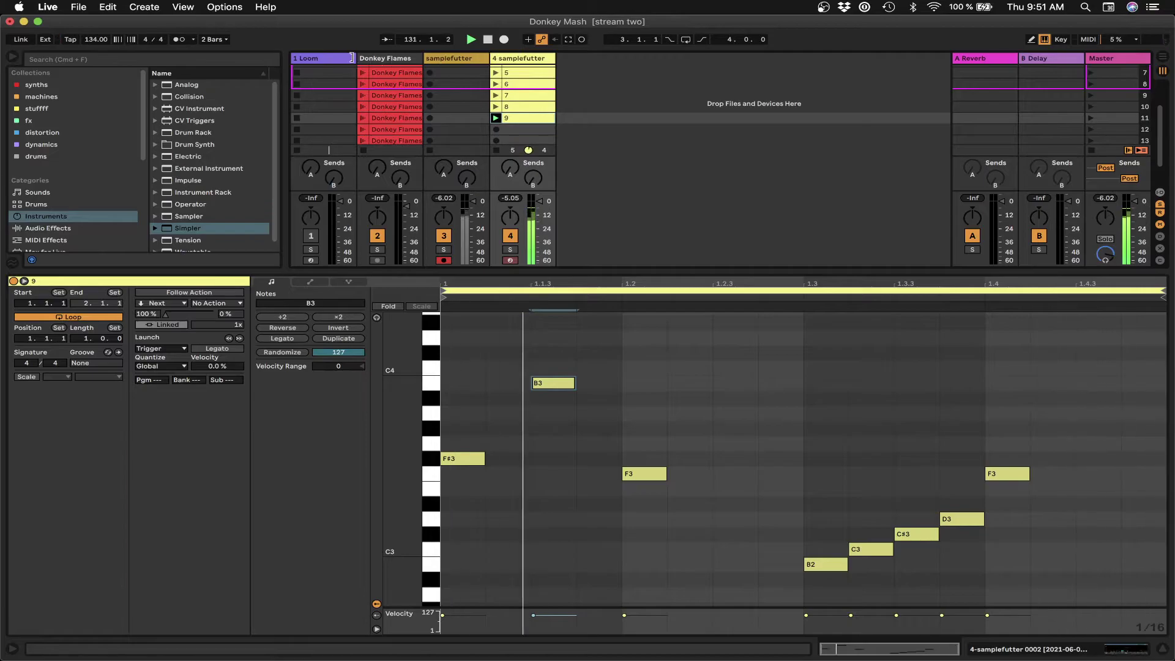
Replace the Loom instrument on track 1 with TRMR Kit from the New Drumkit City folder of the User Library
click(338, 59)
double_click(313, 63)
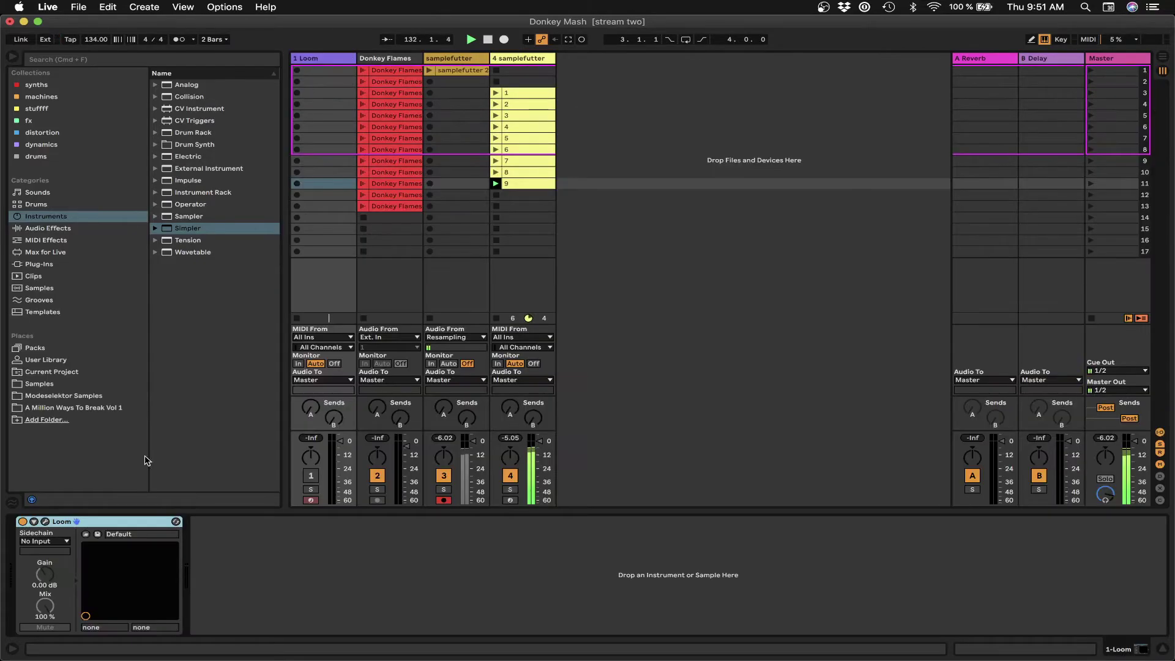
key(Delete)
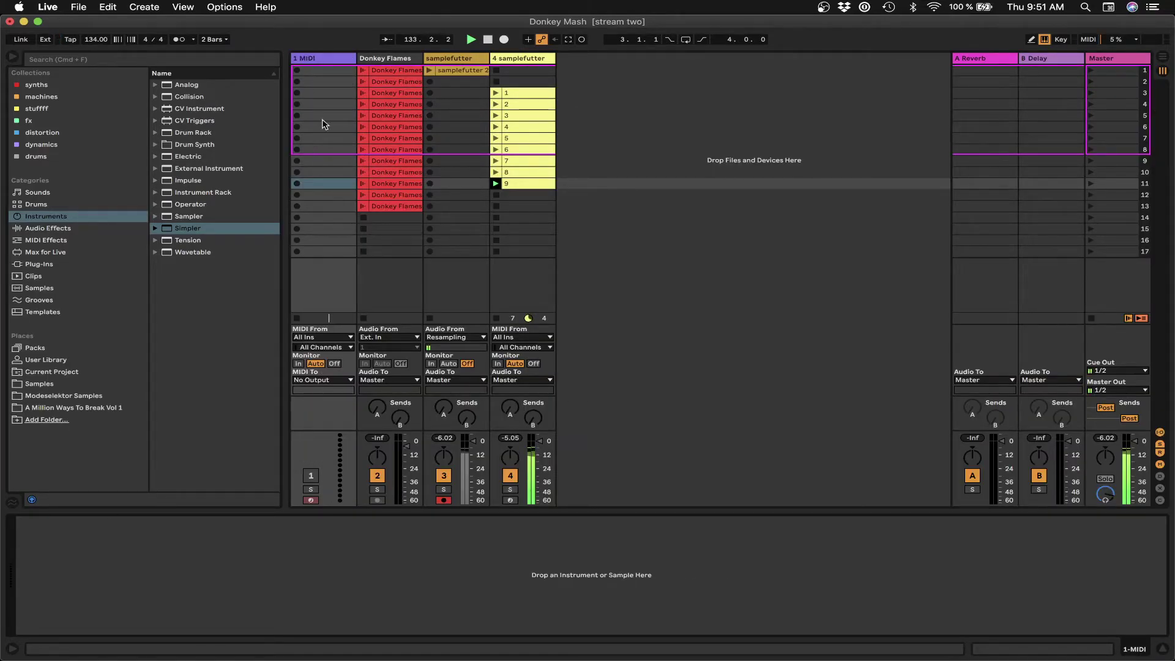
click(50, 384)
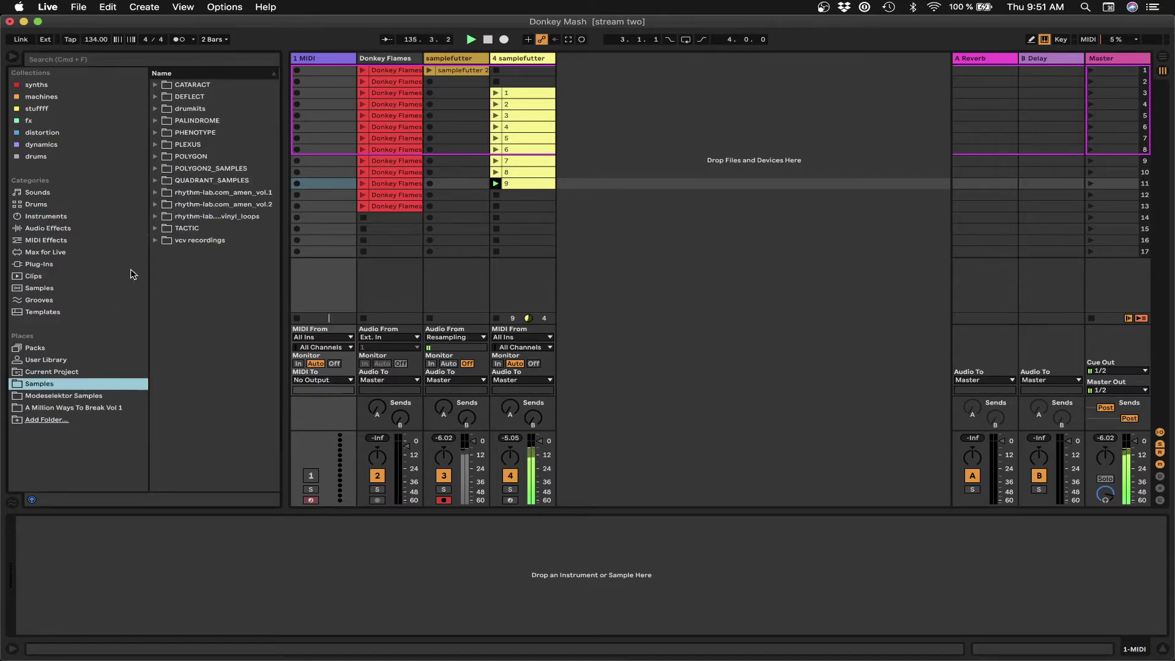
click(55, 361)
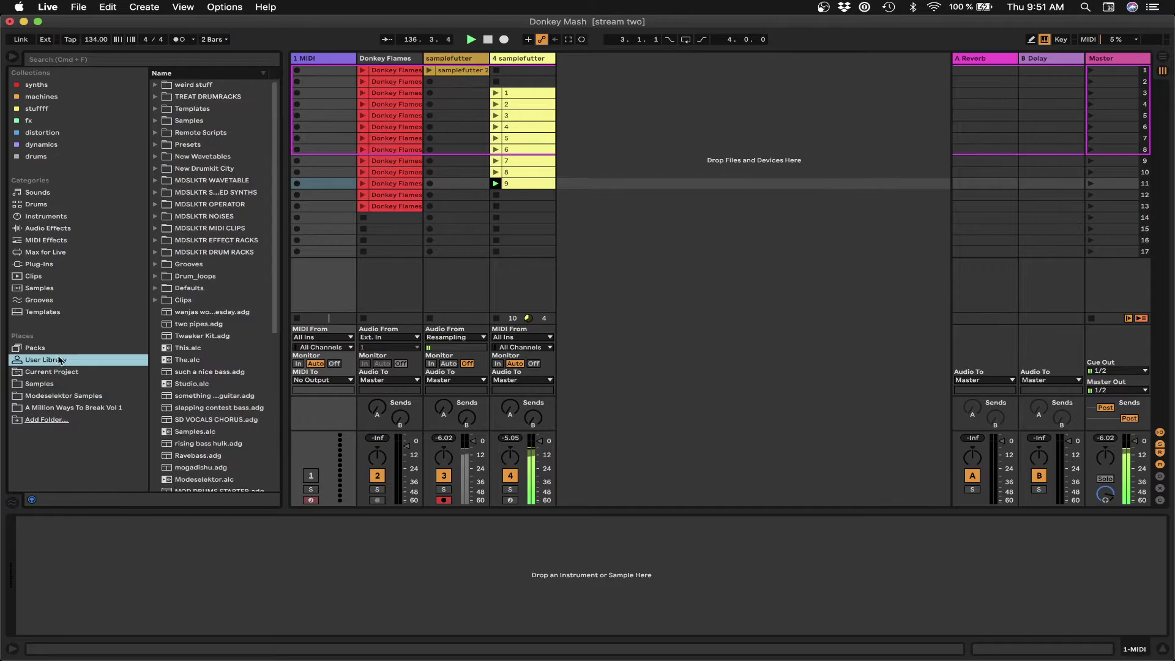
click(157, 170)
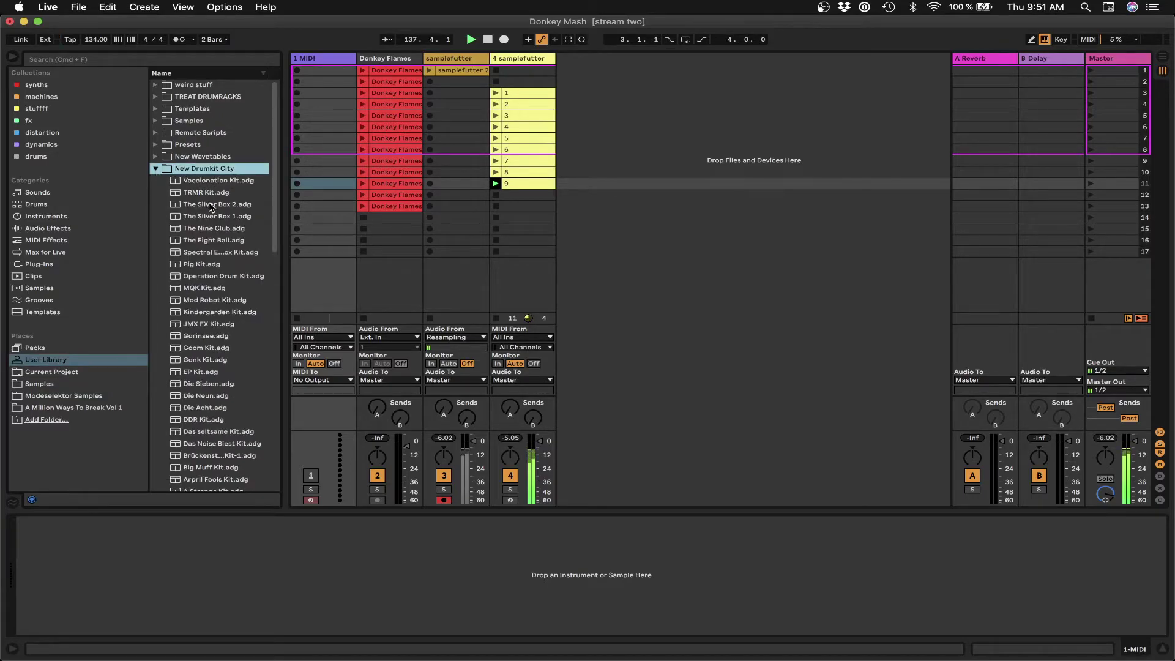
drag(202, 197, 324, 61)
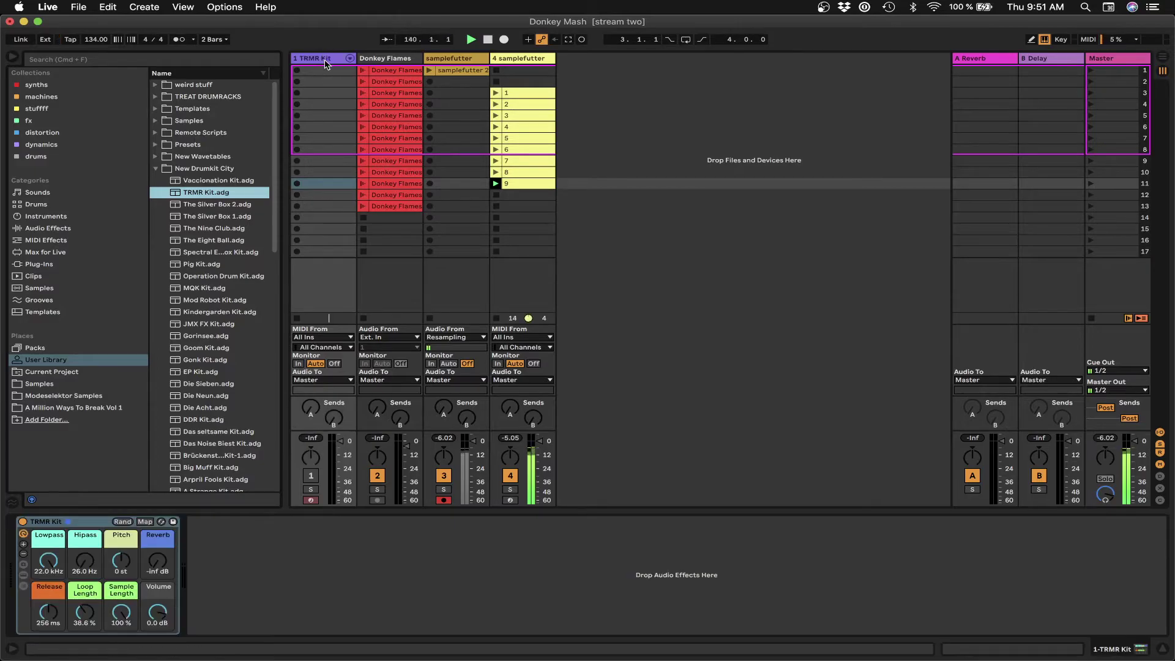
Create a scene 1 drum clip with Kick Low Long on all four beats, launch it and activate the TRMR Kit track
double_click(315, 70)
double_click(520, 546)
double_click(685, 546)
double_click(859, 548)
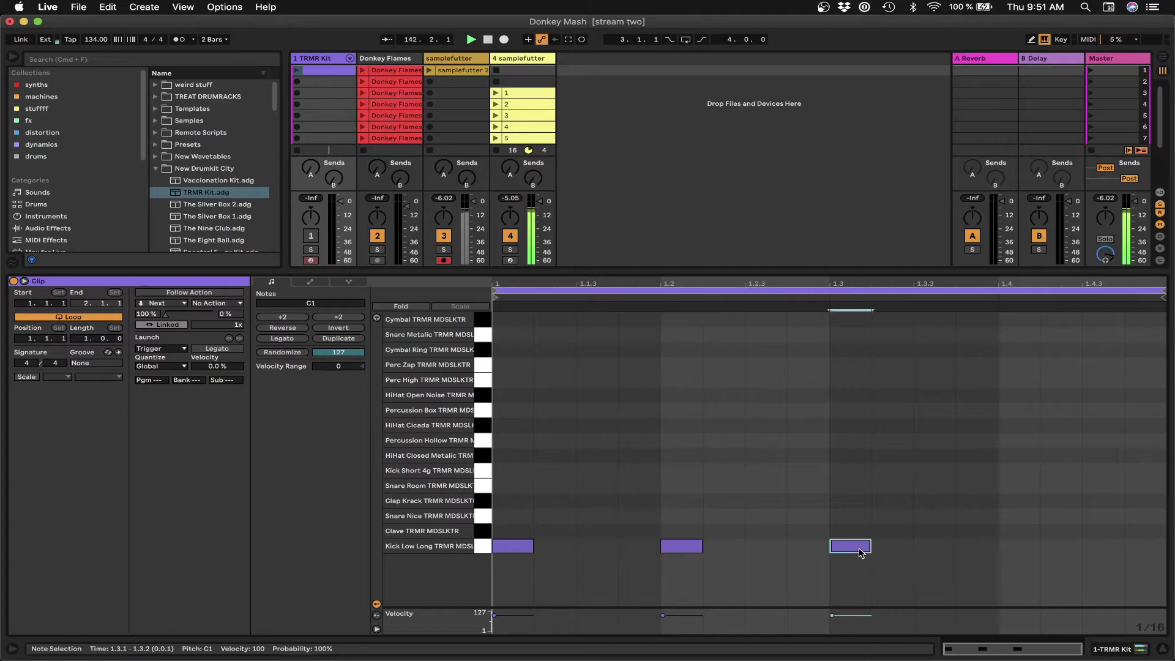
double_click(1011, 550)
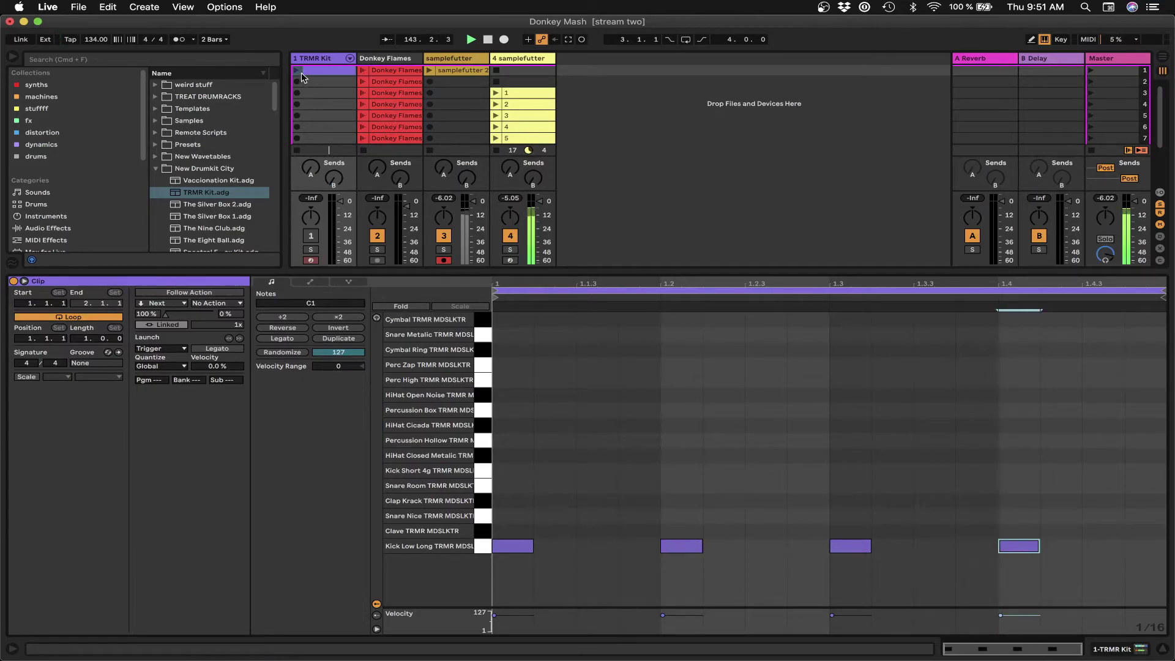
click(311, 236)
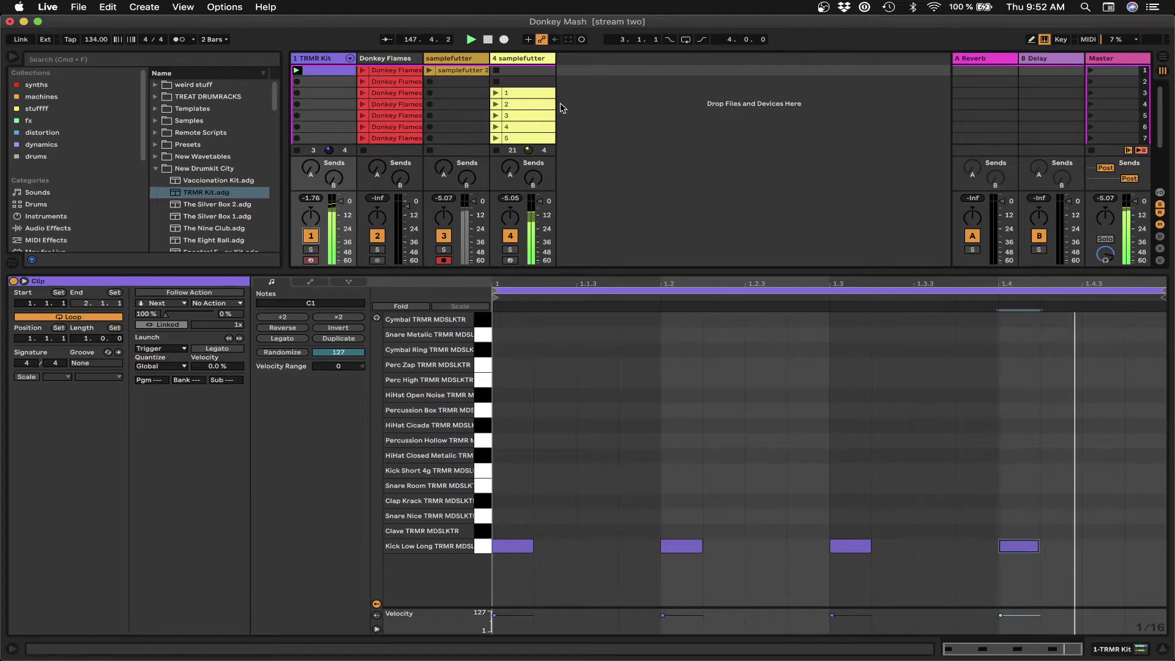
Audition samplefutter clips 1, 2 and 3 in turn over the kick pattern
click(496, 93)
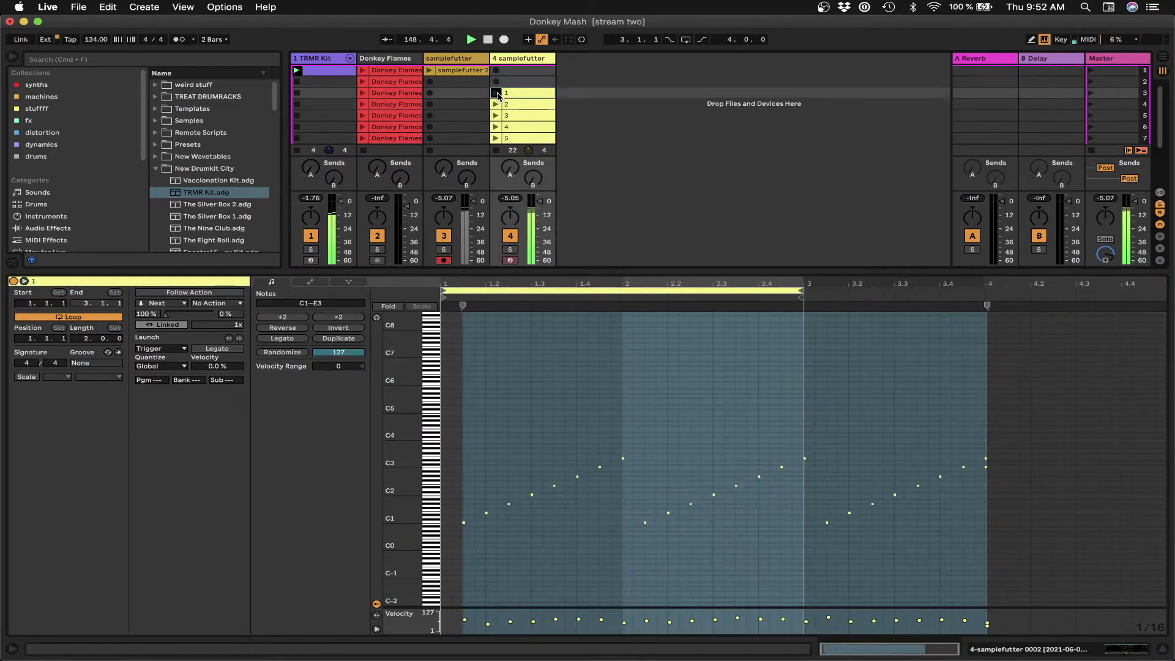
scroll(614, 78, down, 2)
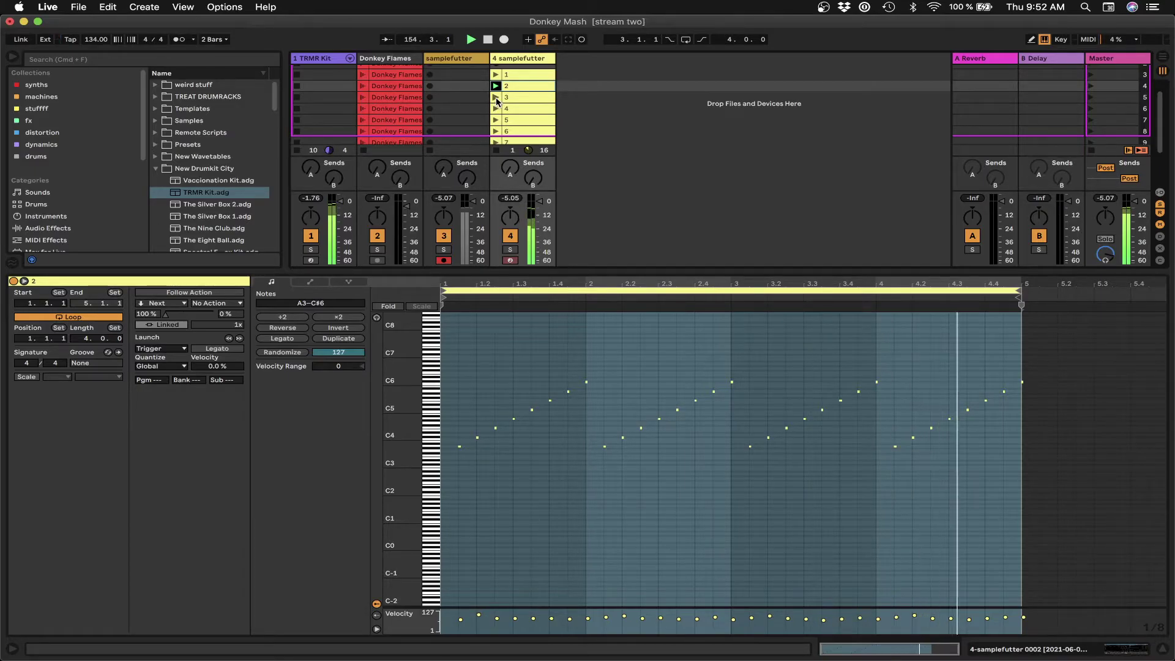
click(495, 97)
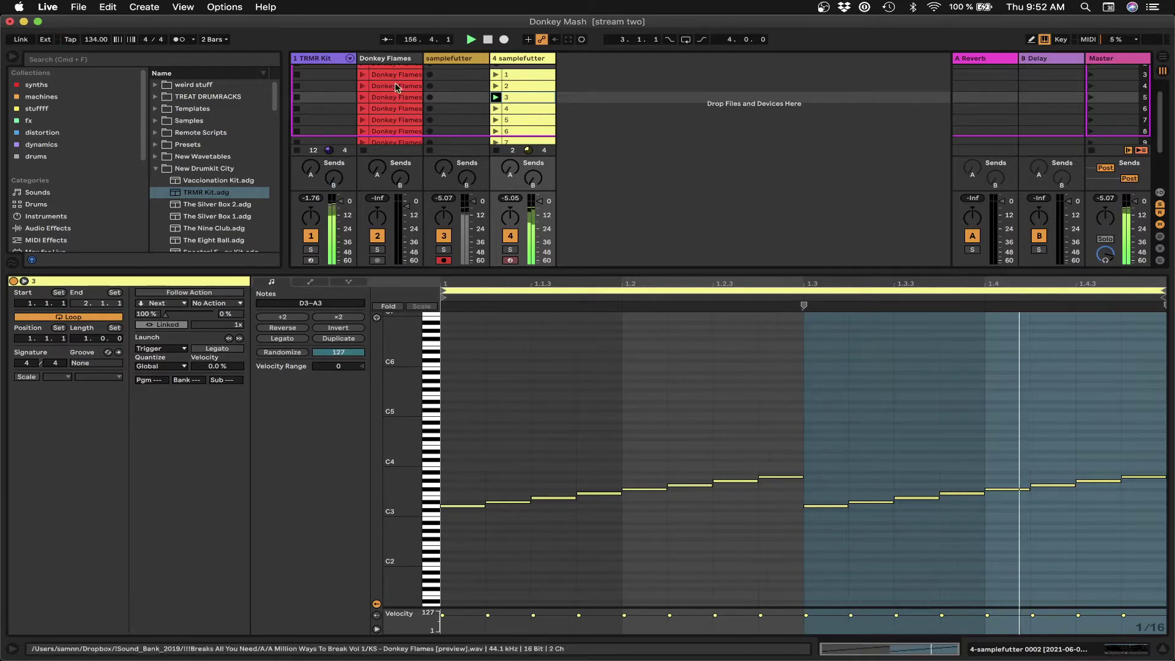
Add HiHat Cicada sixteenth notes to the drum clip at 1.1.3, 1.2.3, 1.3.3 and 1.4.3
click(310, 60)
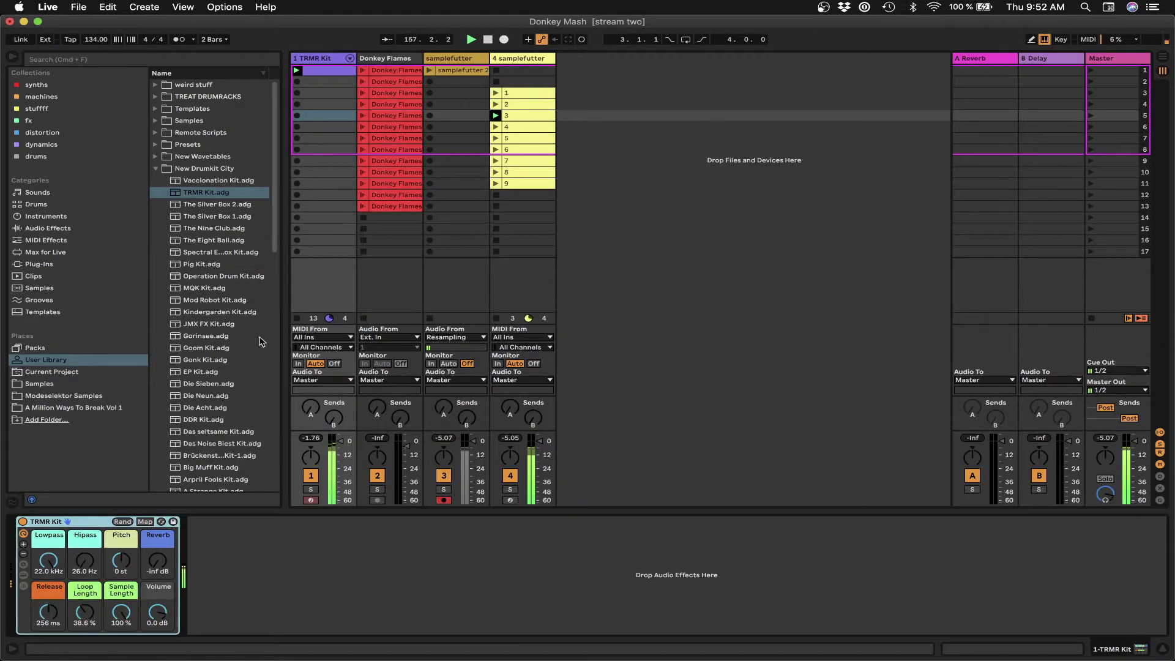
click(322, 70)
double_click(607, 425)
double_click(766, 425)
double_click(933, 426)
double_click(1103, 426)
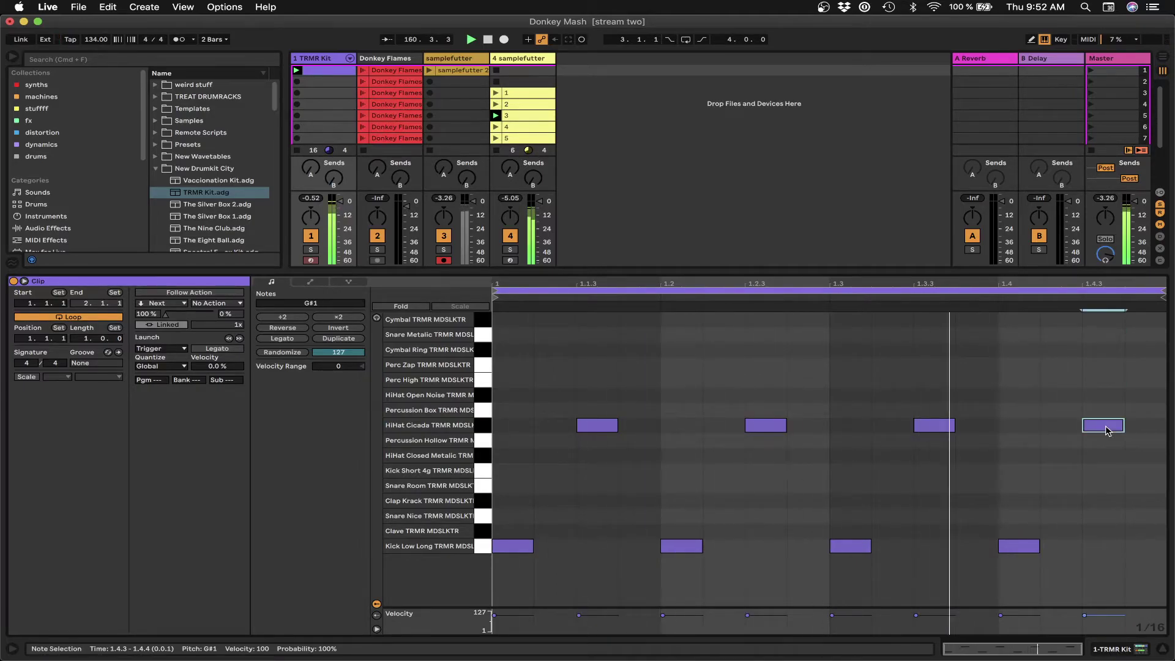
Audition samplefutter clips 4, 5 and 6 in turn over the kick and hi-hat beat
click(516, 127)
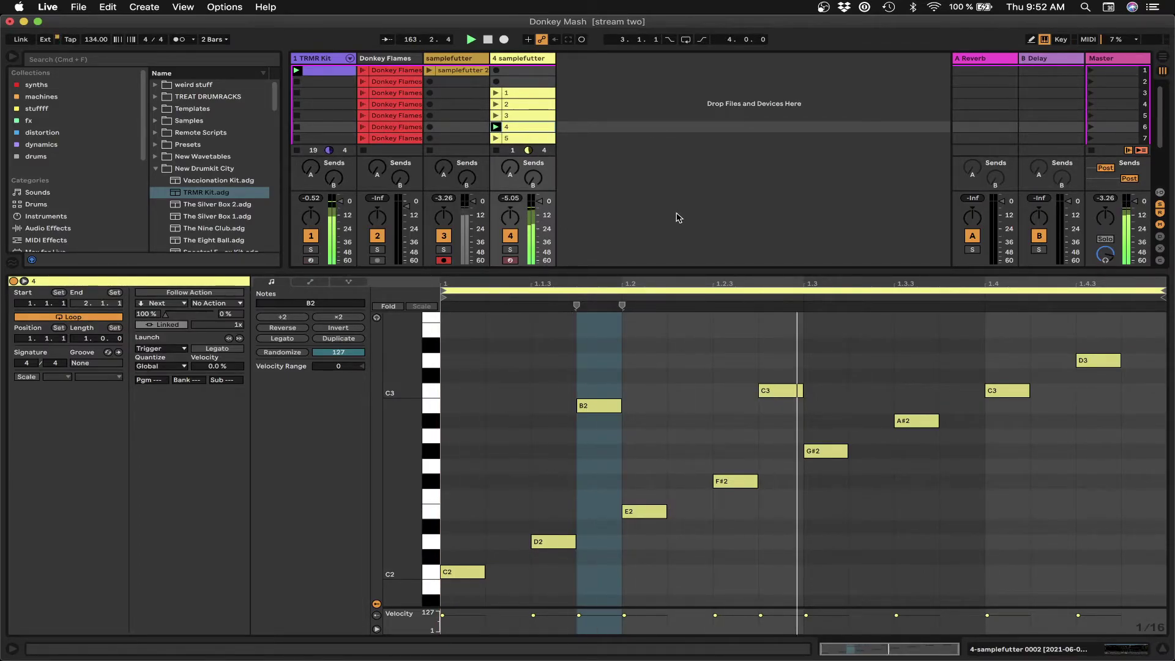
scroll(514, 116, down, 1)
scroll(512, 112, down, 2)
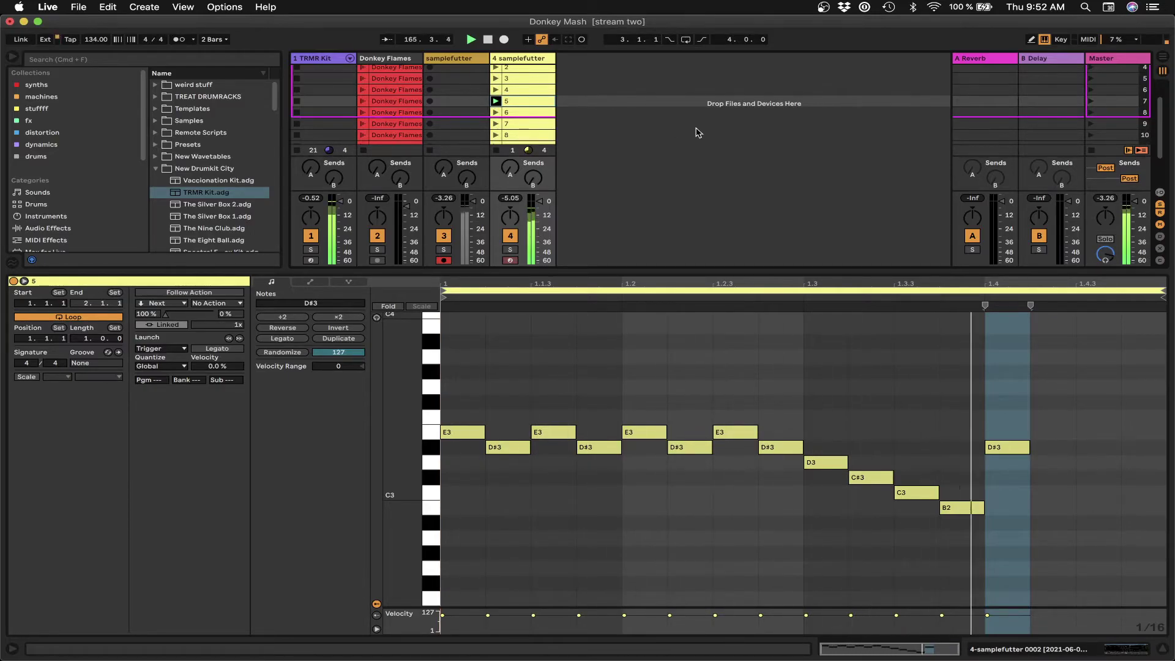
click(318, 59)
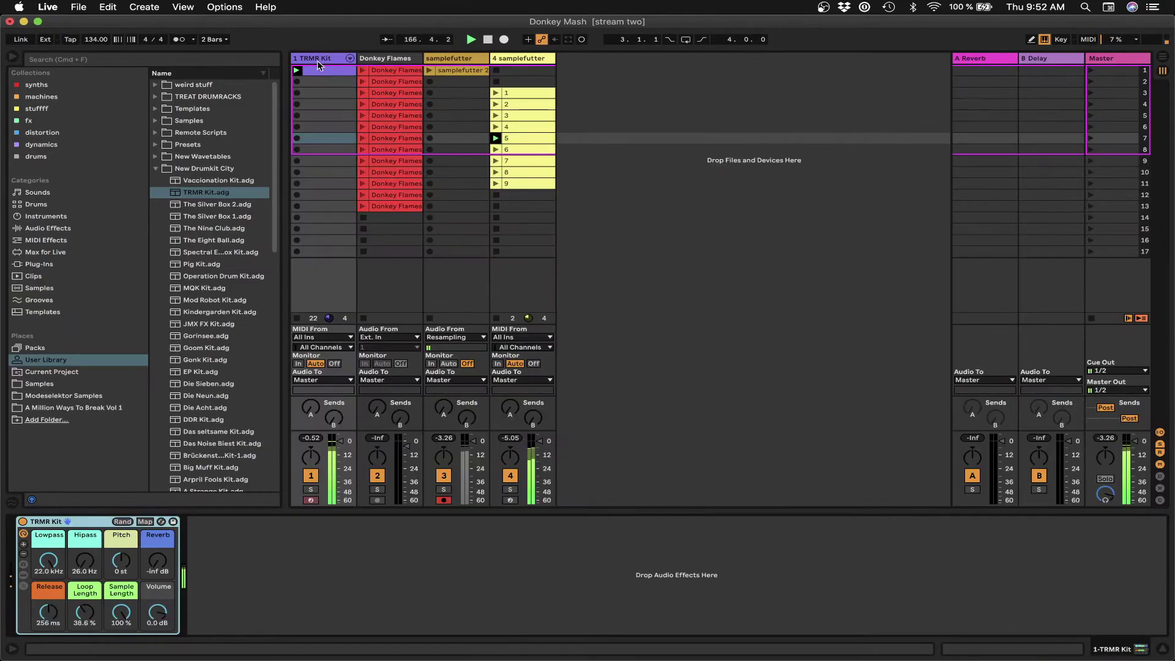
click(338, 71)
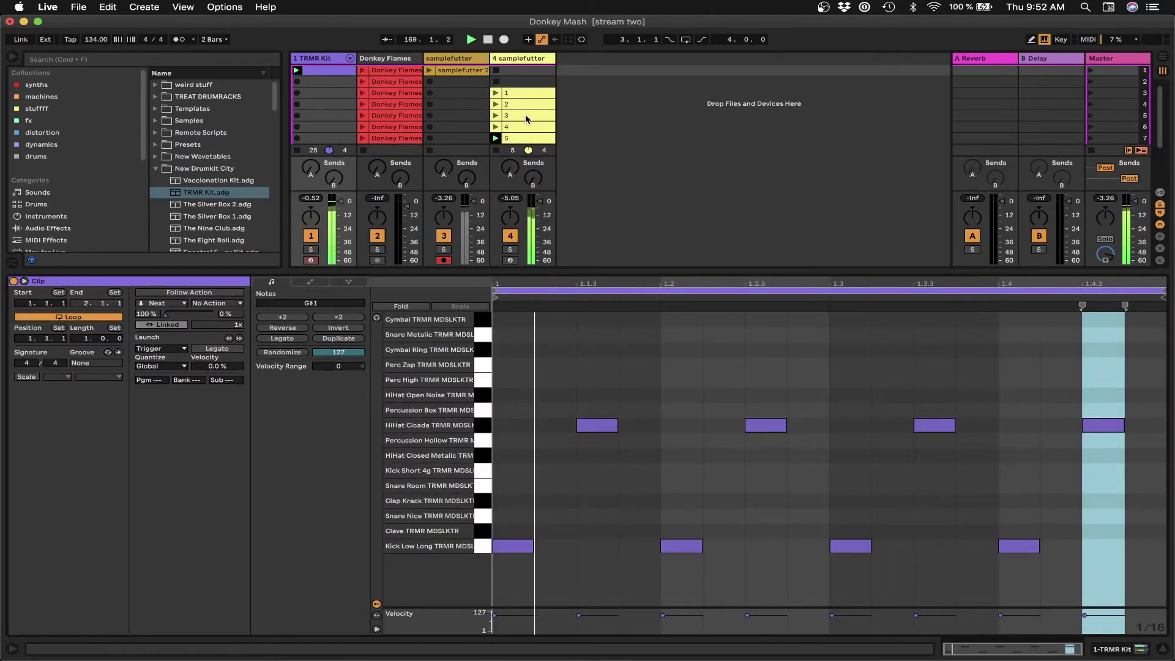
scroll(525, 119, down, 3)
click(497, 119)
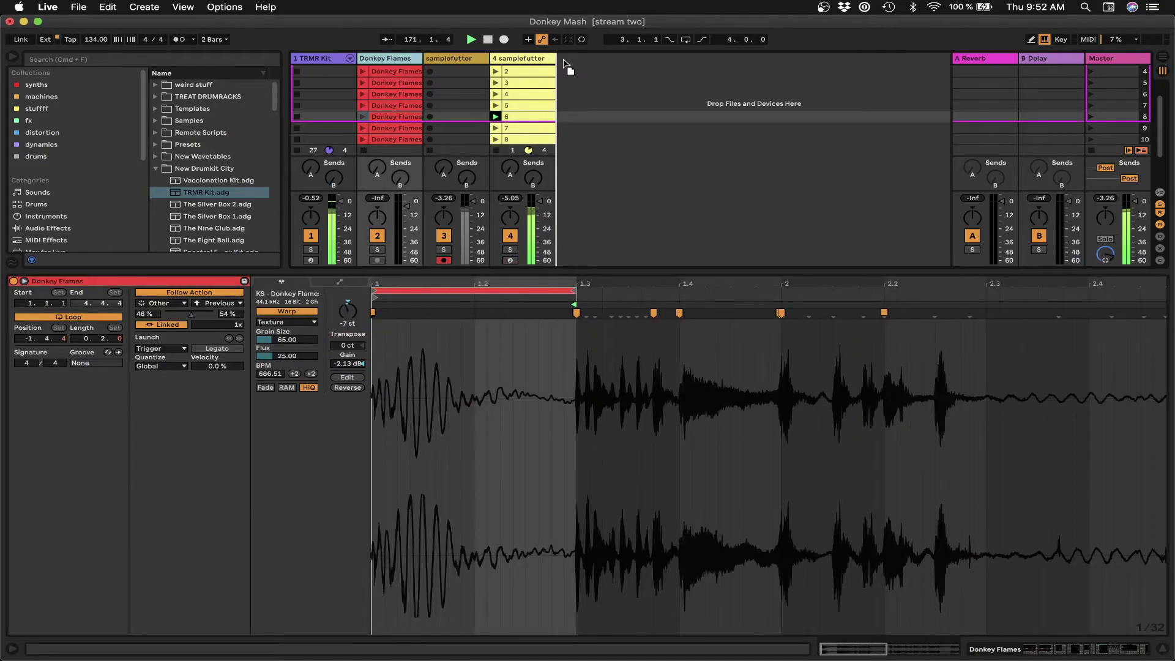
Move the Donkey Flames track after the samplefutter tracks, then disarm the samplefutter audio track and move it to the end
drag(387, 59, 566, 65)
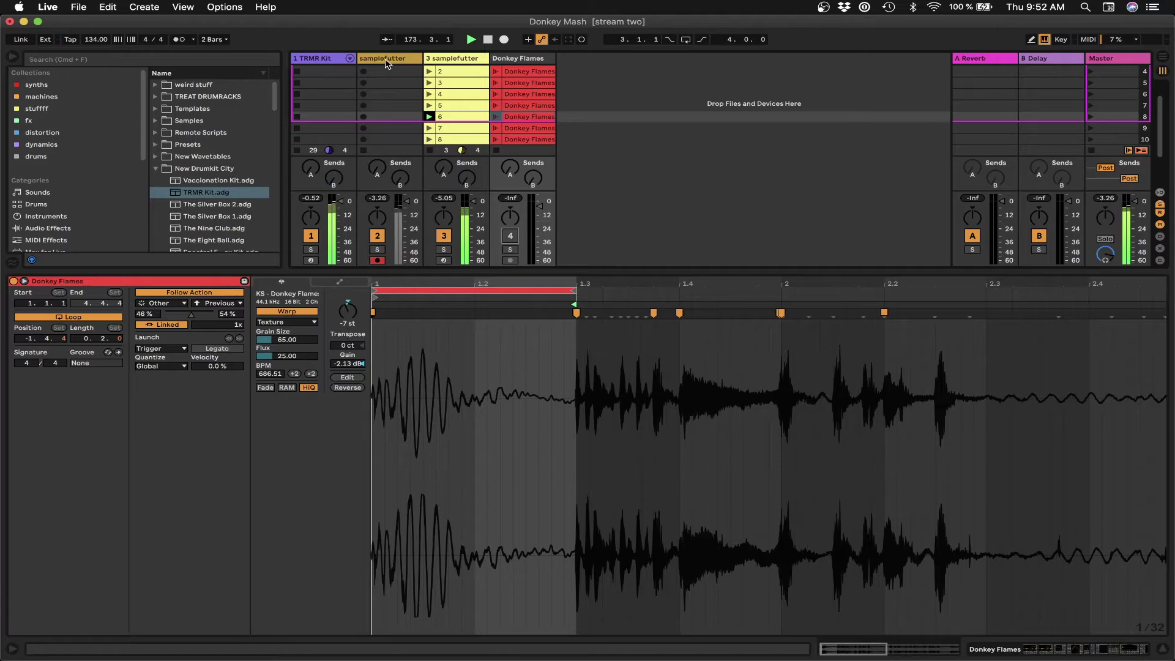
scroll(383, 110, up, 3)
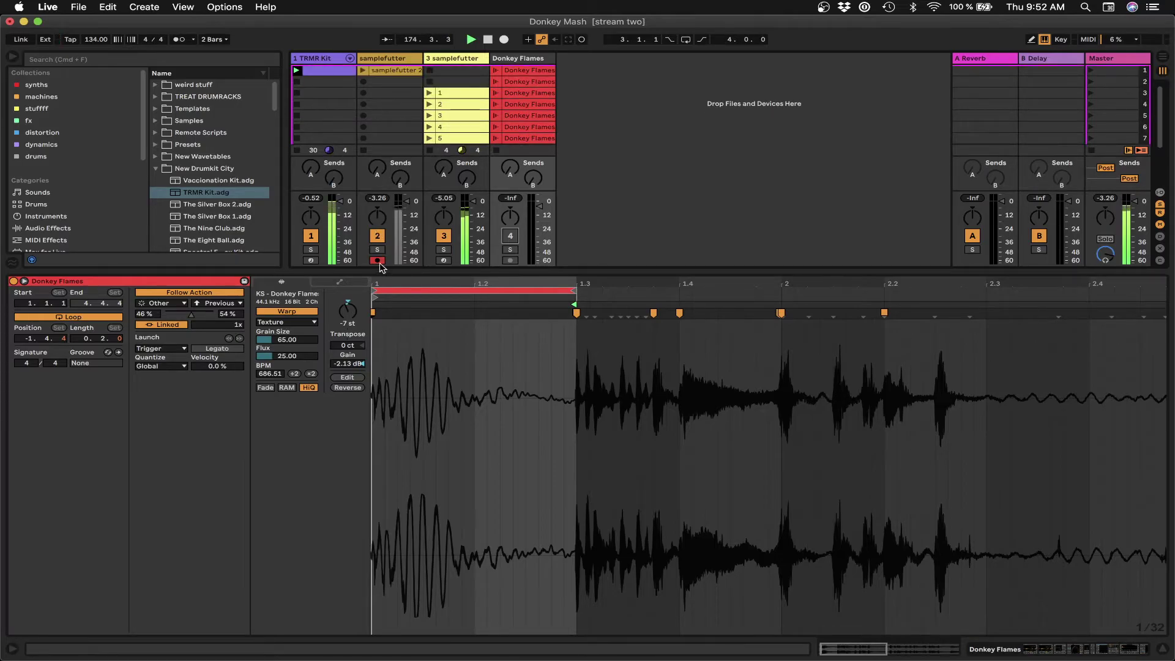
click(389, 60)
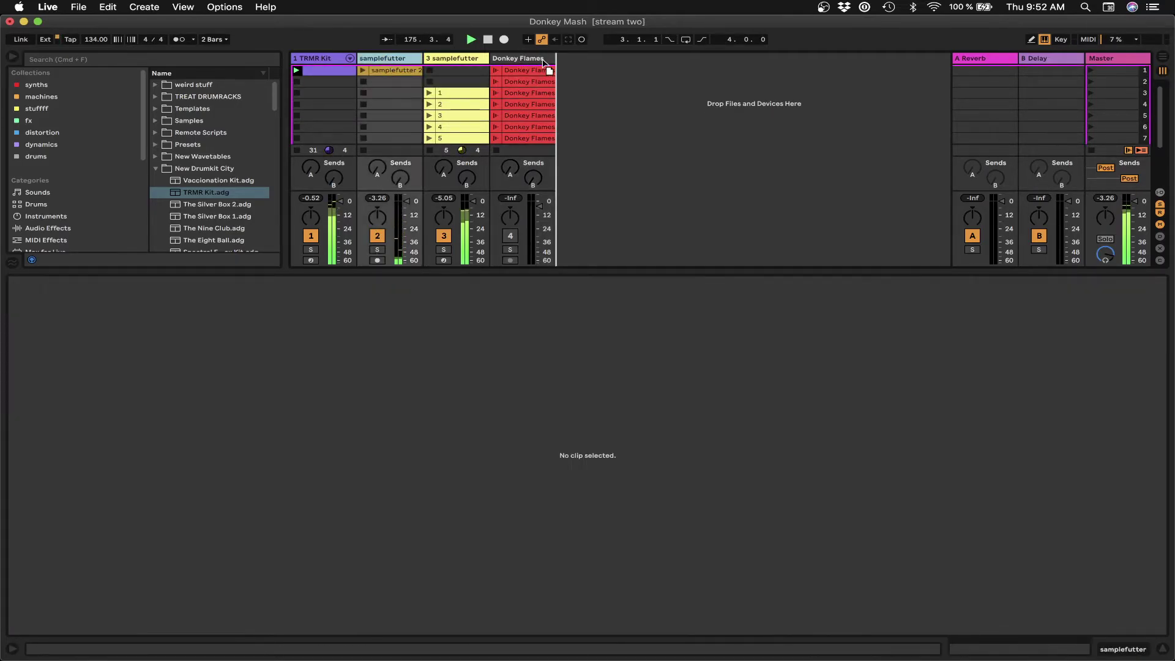
drag(547, 60, 547, 62)
Audition samplefutter clip 7 over the drum beat
scroll(399, 88, down, 5)
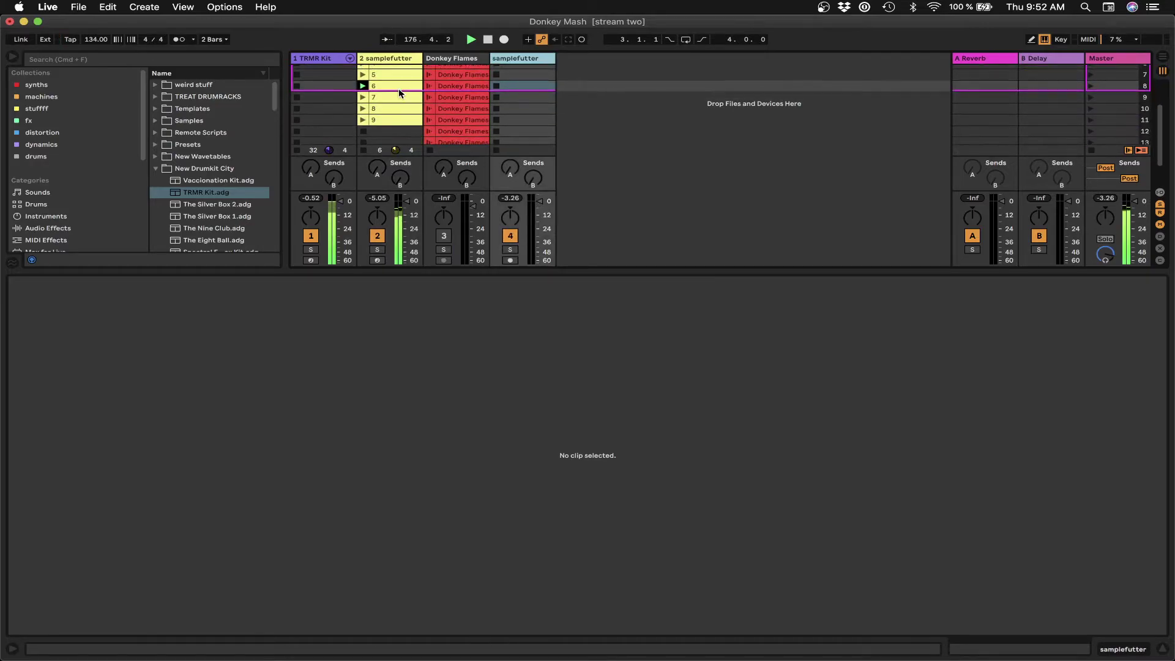
click(364, 101)
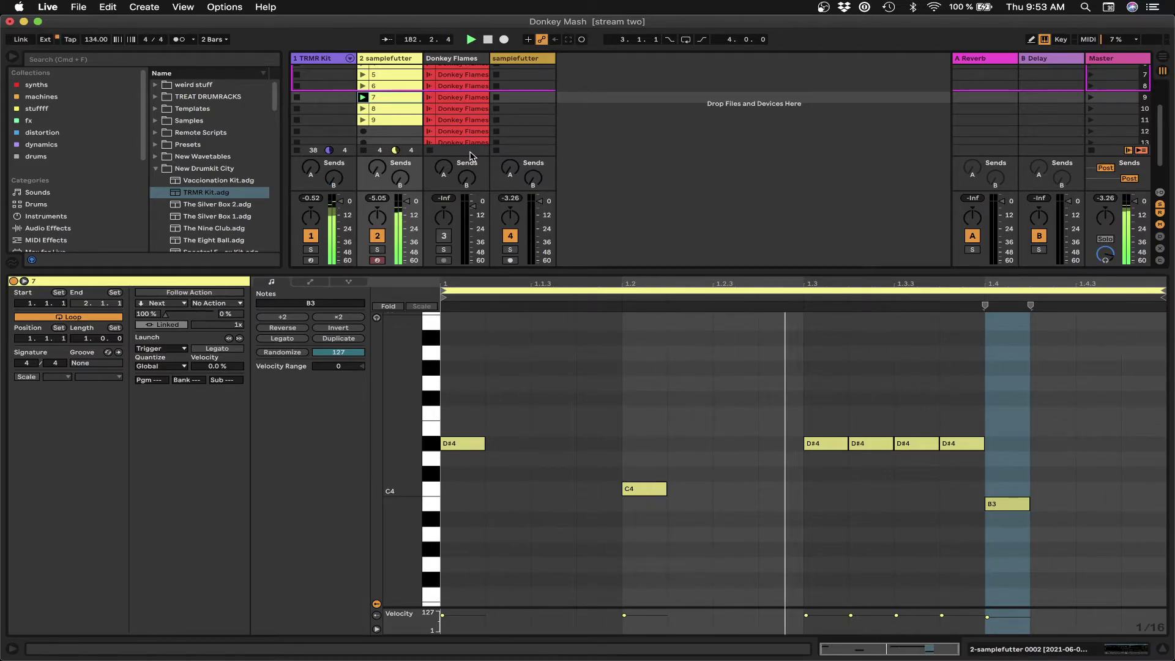
Deactivate the four Kick Low Long notes in the drum clip for a few bars and reactivate them
click(323, 59)
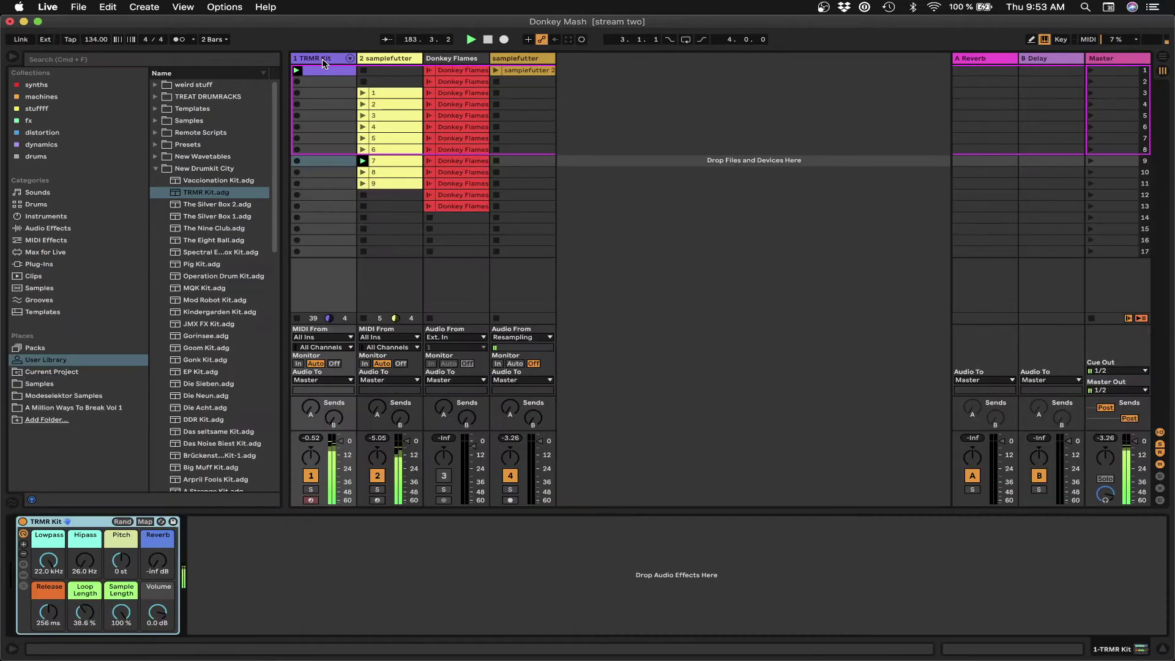
click(329, 70)
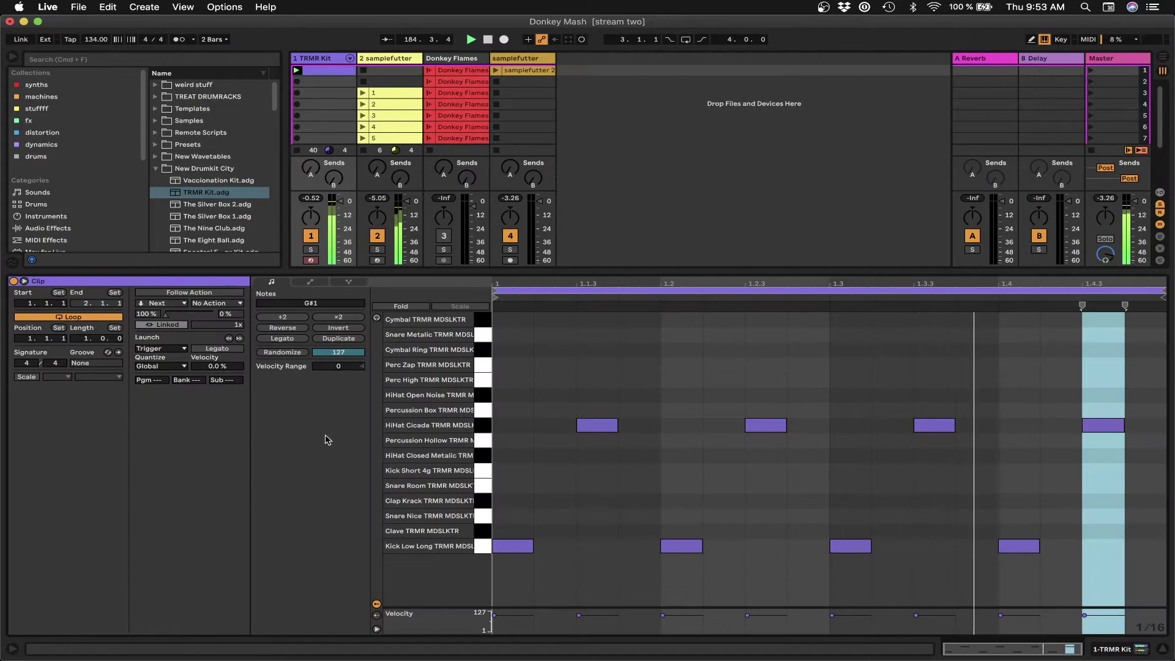
key(0)
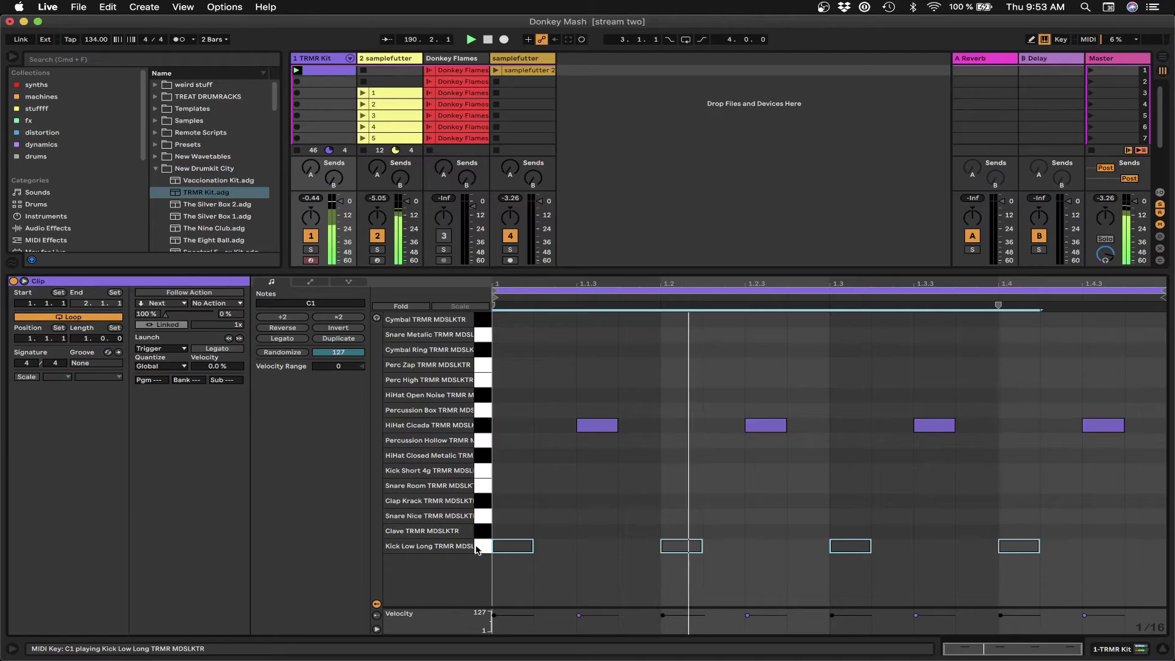
key(0)
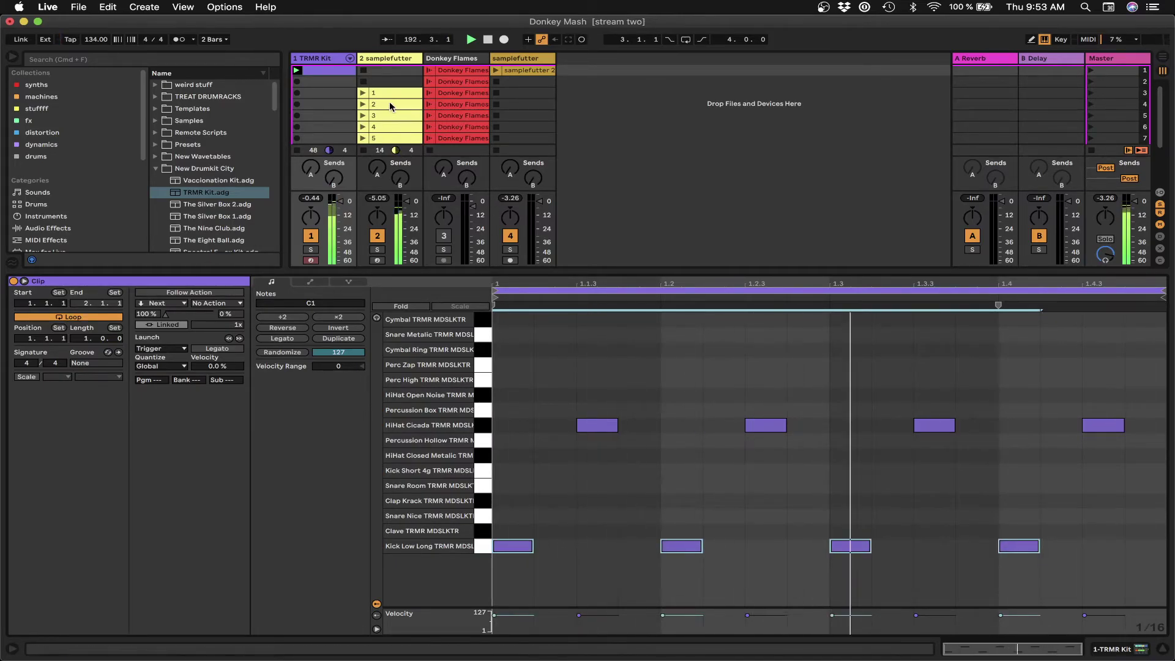
Audition samplefutter clip 8 over the drum beat and show the samplefutter track's devices
scroll(362, 102, down, 5)
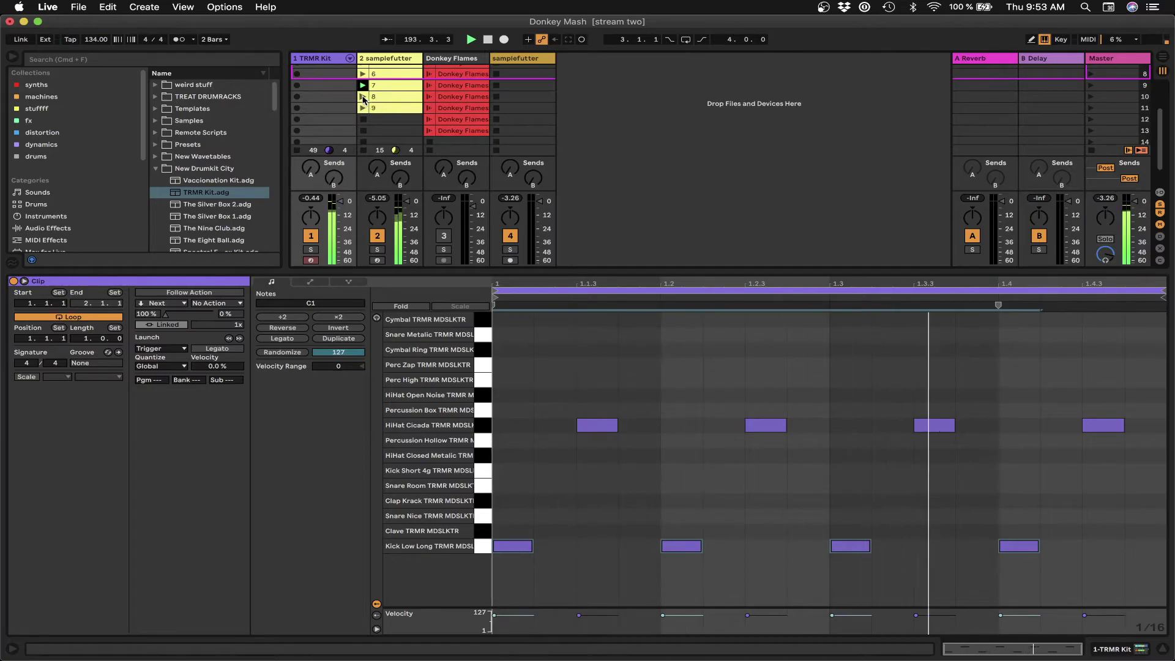
click(362, 97)
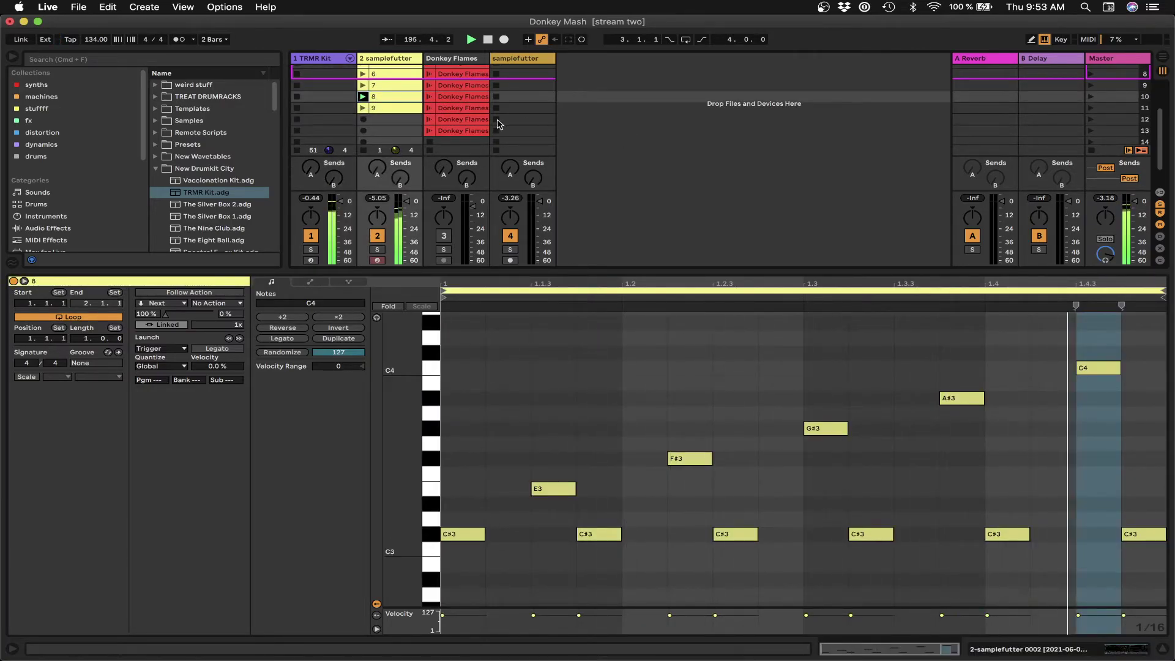
double_click(411, 59)
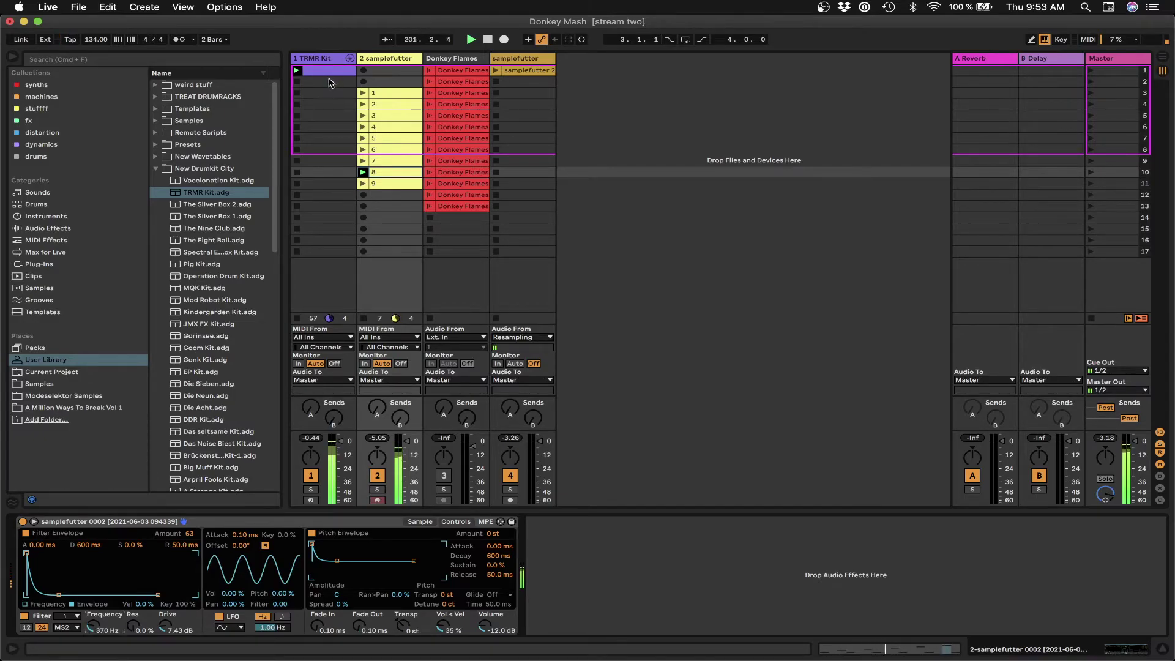
Create a TRMR Kit clip beside samplefutter clip 8 with Kick Low Long notes every three sixteenths from 1.1.1 to 1.4.4, and launch it
double_click(317, 172)
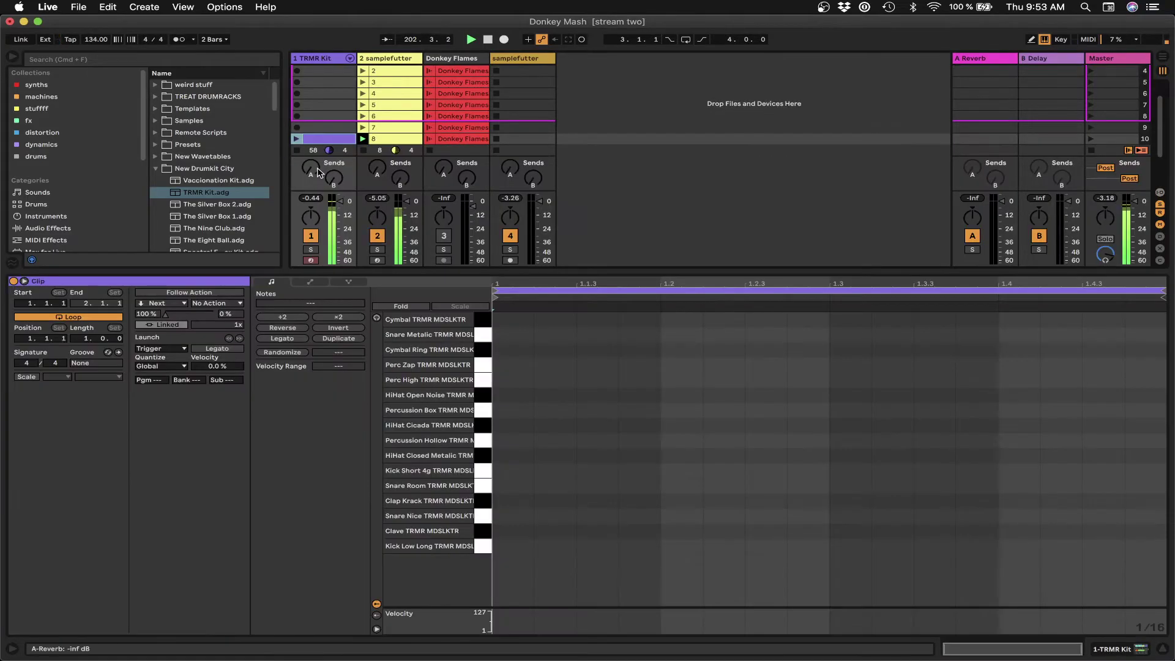
double_click(523, 551)
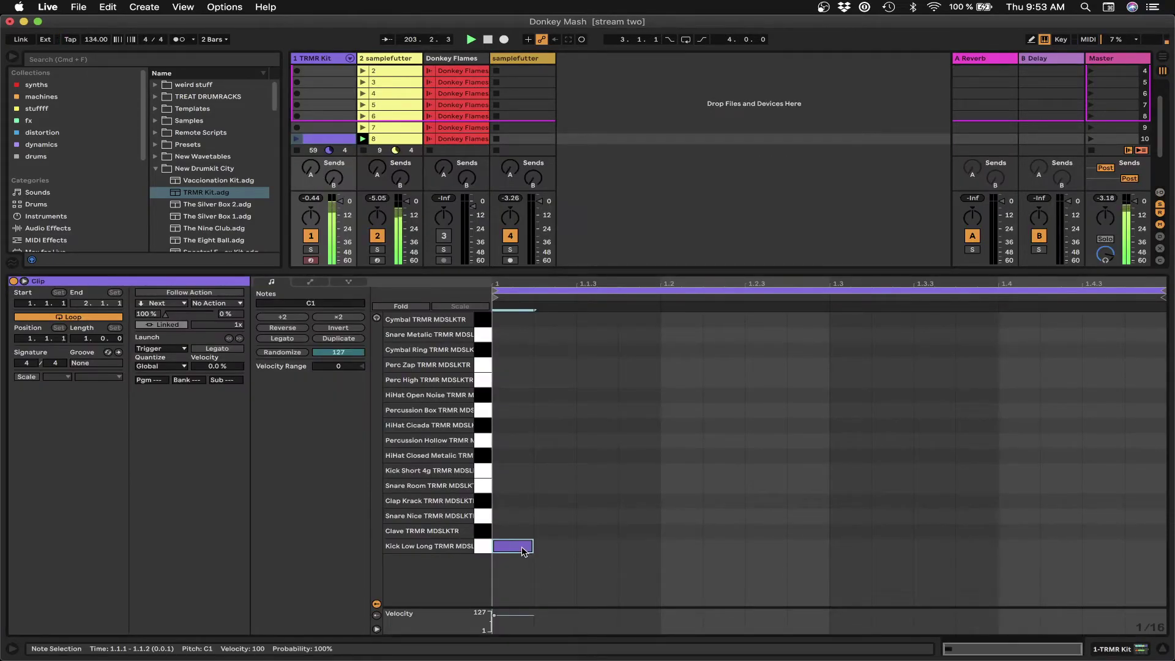
double_click(652, 548)
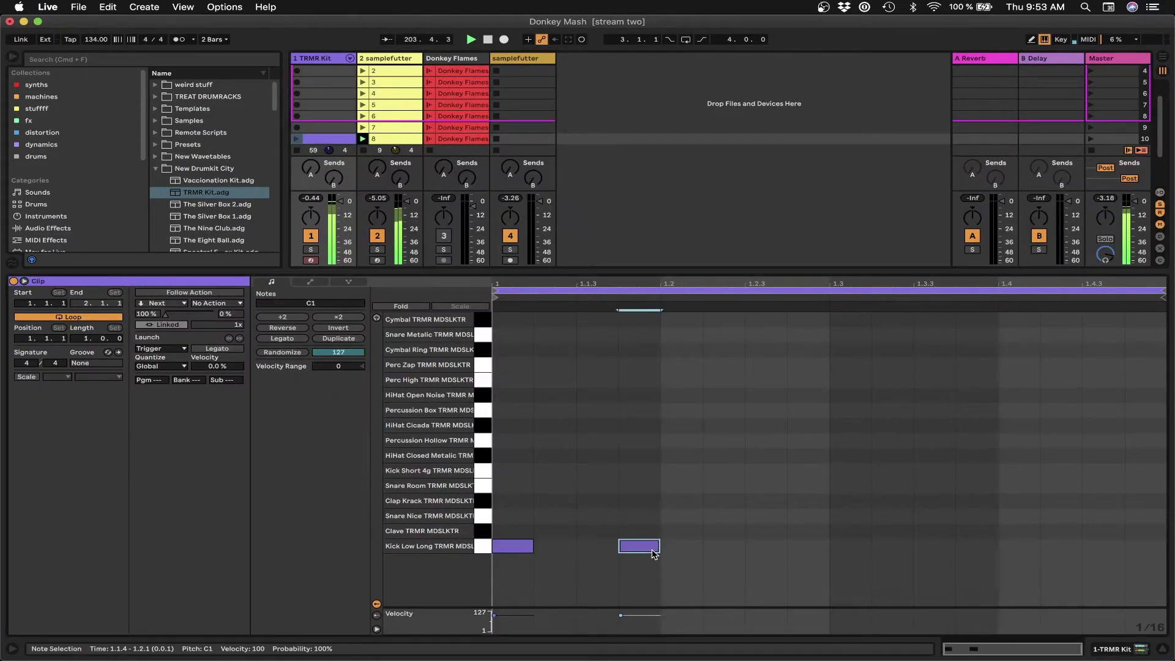
double_click(773, 551)
double_click(900, 548)
double_click(1018, 546)
double_click(1145, 546)
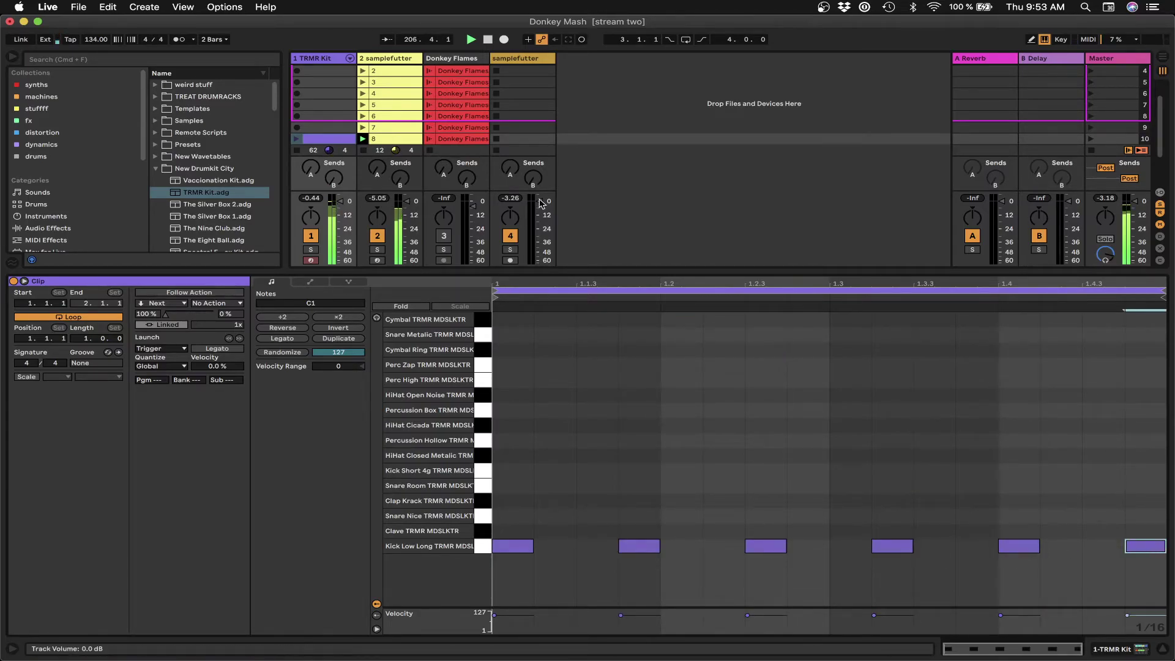
click(298, 139)
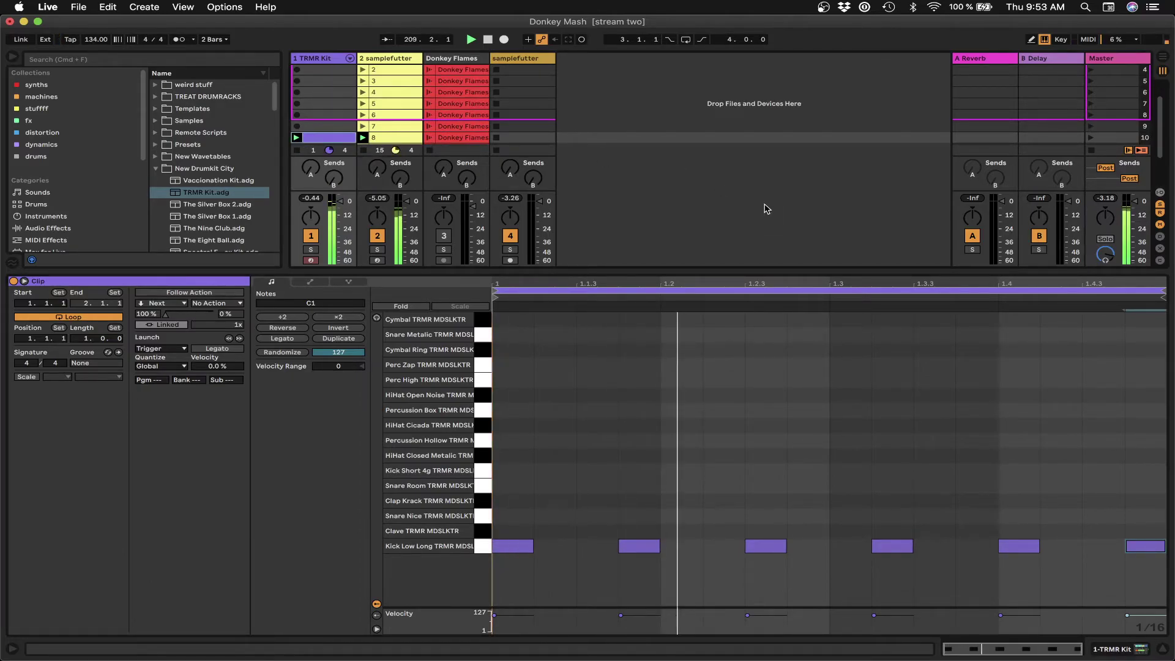
Add a Snare Nice note at 1.3.4 to the playing drum clip, keeping the fifth kick at 1.4.1
double_click(1027, 516)
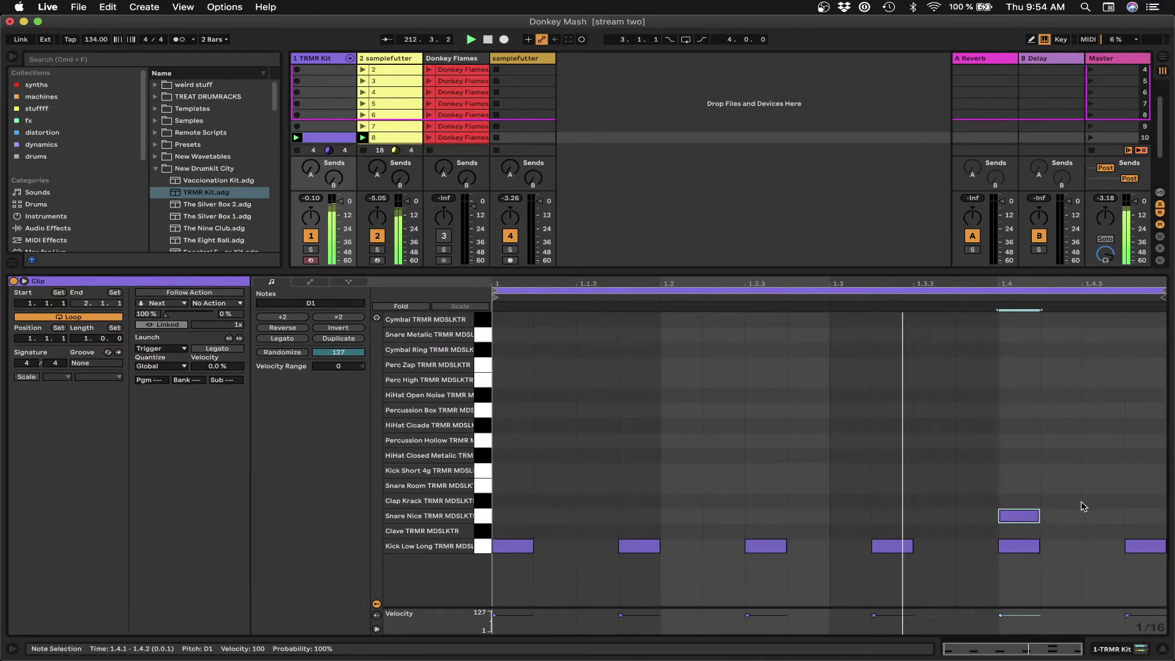
drag(1025, 516, 997, 556)
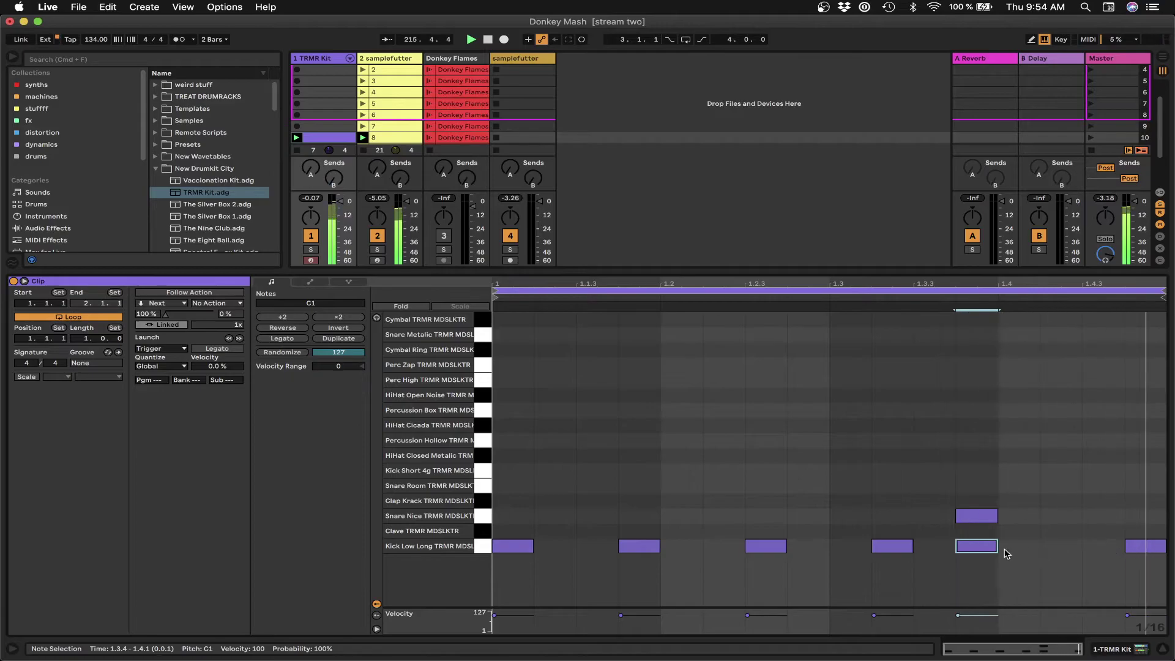
drag(978, 547, 1035, 555)
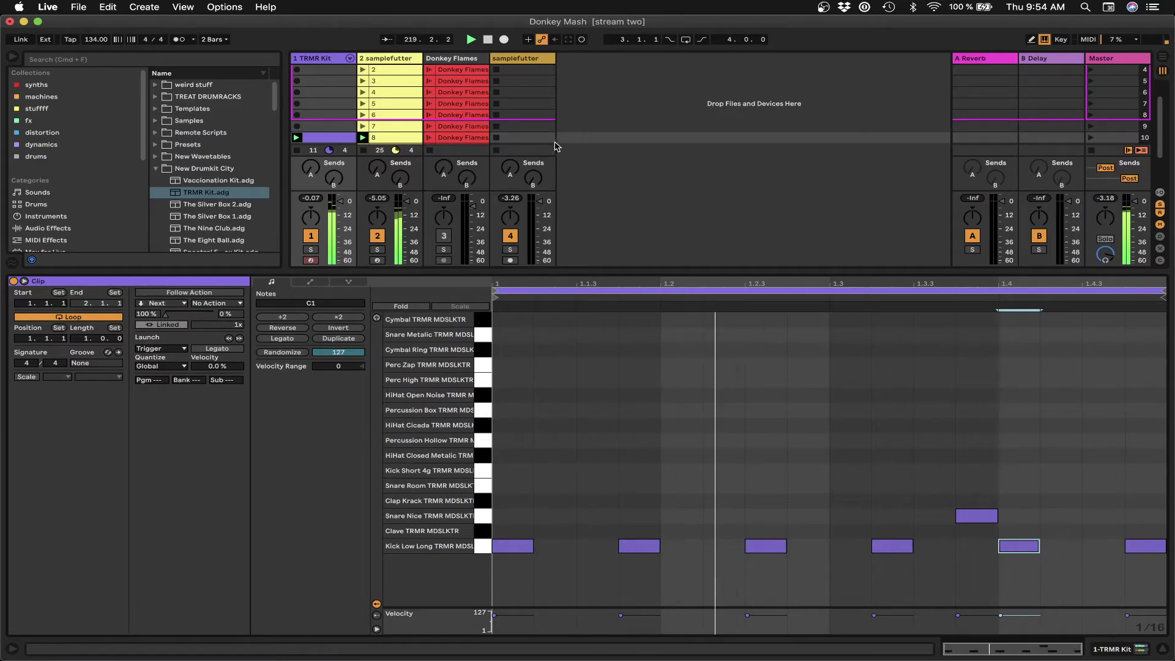
Launch samplefutter clip 7 and build a drum clip beside it with Kick Low Long at 1.1.1 and 1.1.4 and Clap Krack at 1.2.1
click(362, 126)
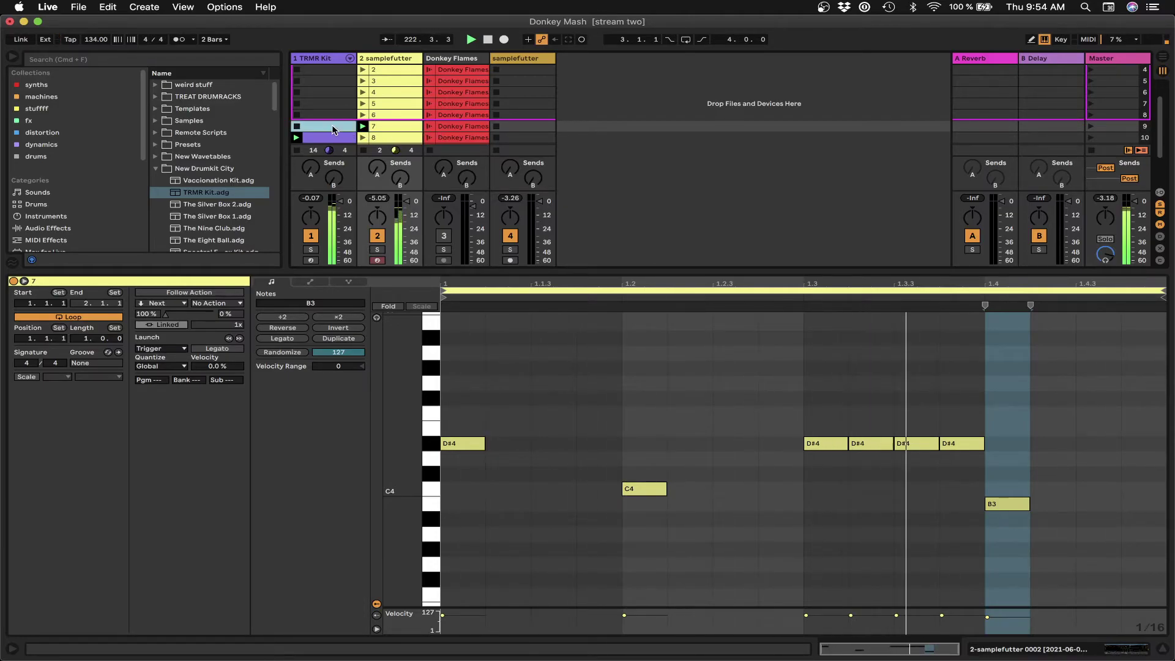
double_click(331, 126)
double_click(505, 546)
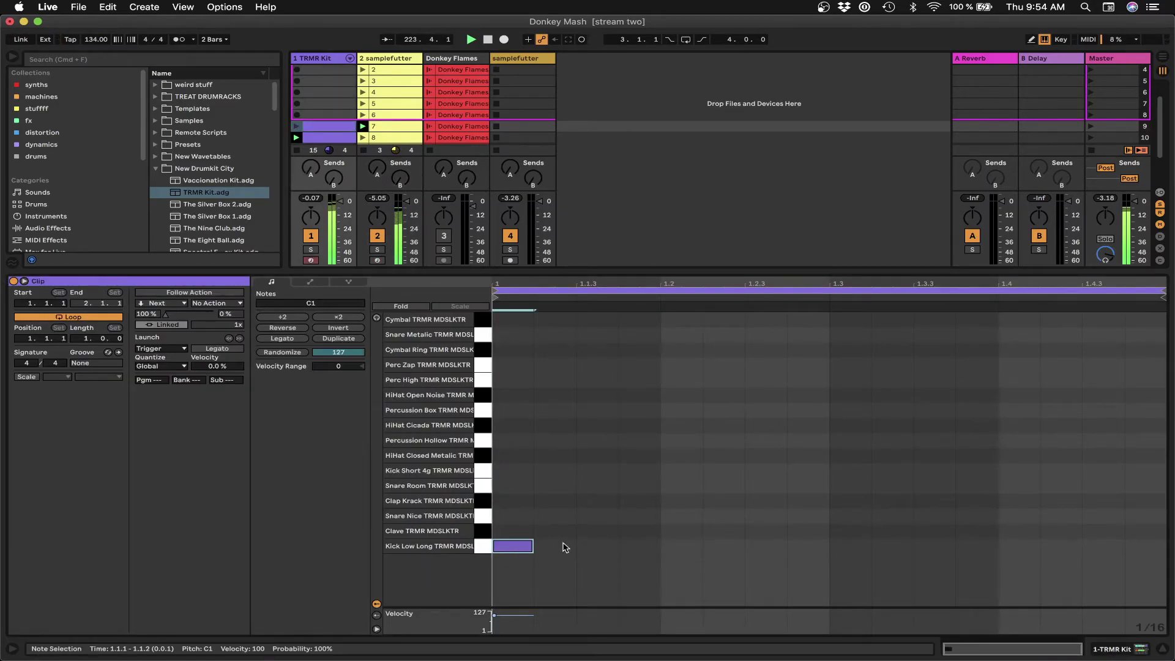
double_click(641, 546)
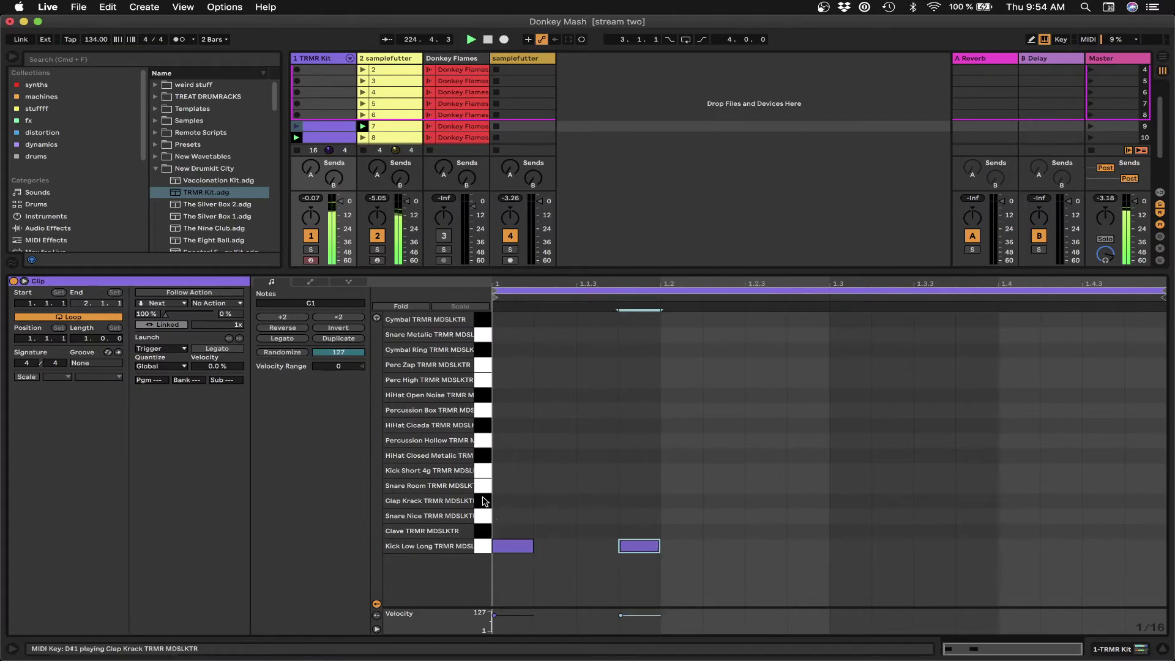
click(619, 500)
click(702, 501)
double_click(700, 500)
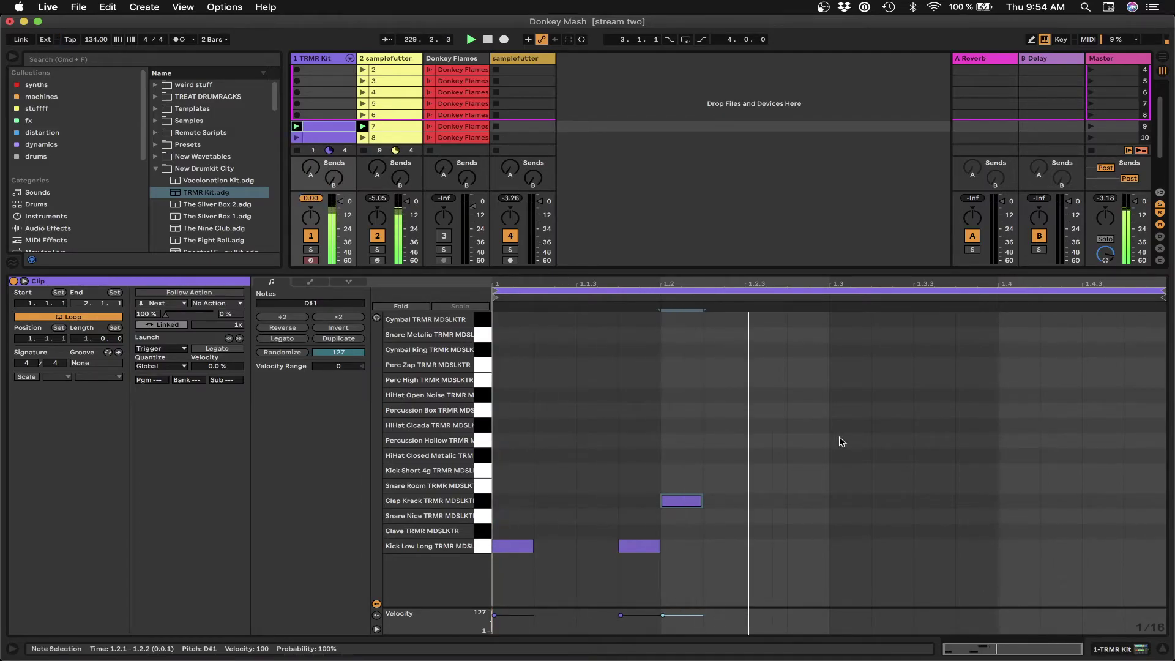
Move the second Kick Low Long note to 1.2.3 and add a Clap Krack note at 1.4.1
drag(642, 548, 768, 547)
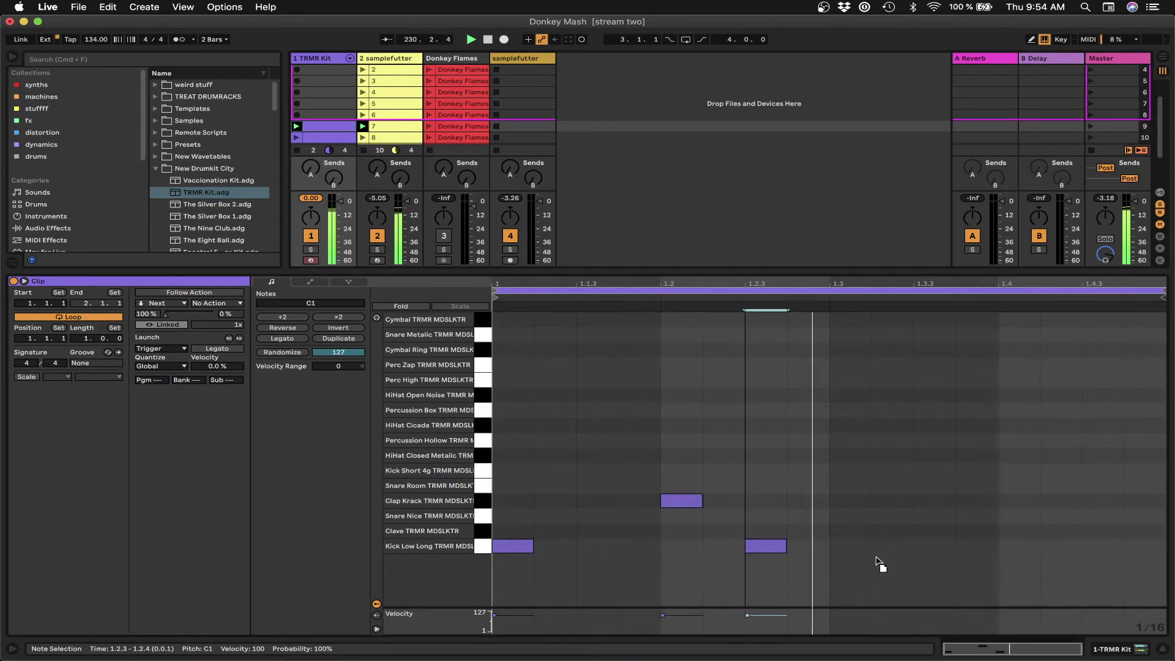
double_click(1010, 501)
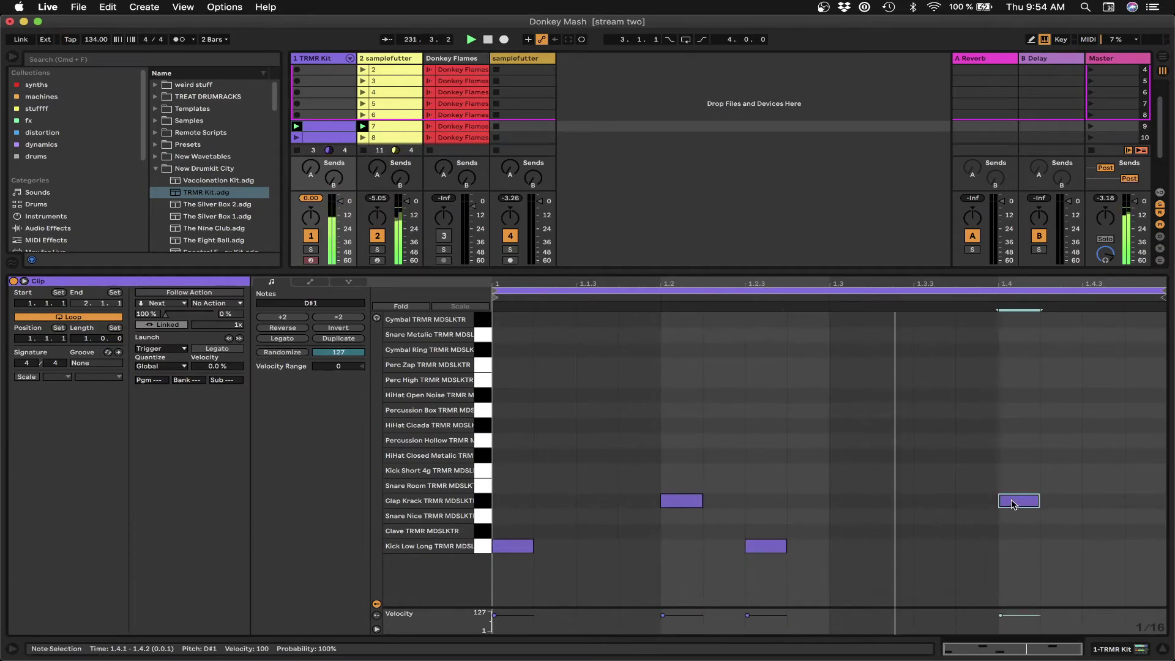
mouse_move(1009, 504)
mouse_down()
mouse_move(966, 503)
mouse_move(1014, 500)
mouse_up()
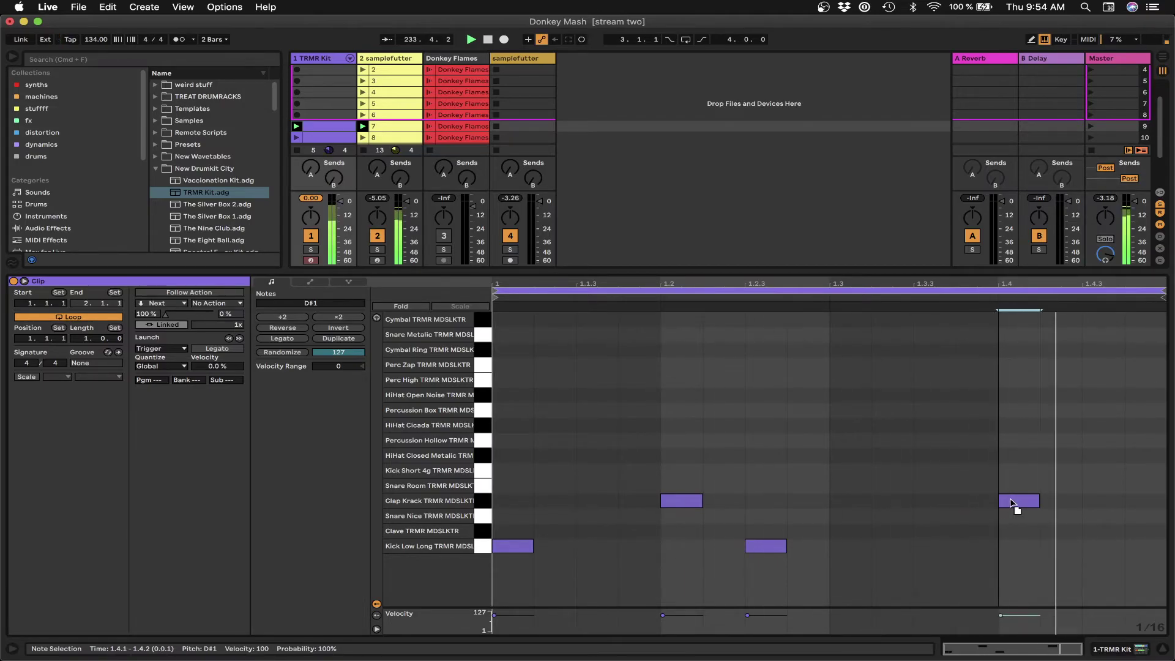
Audition samplefutter clip 6, relaunch the first kick and hi-hat drum clip, and audition samplefutter clip 5
click(363, 114)
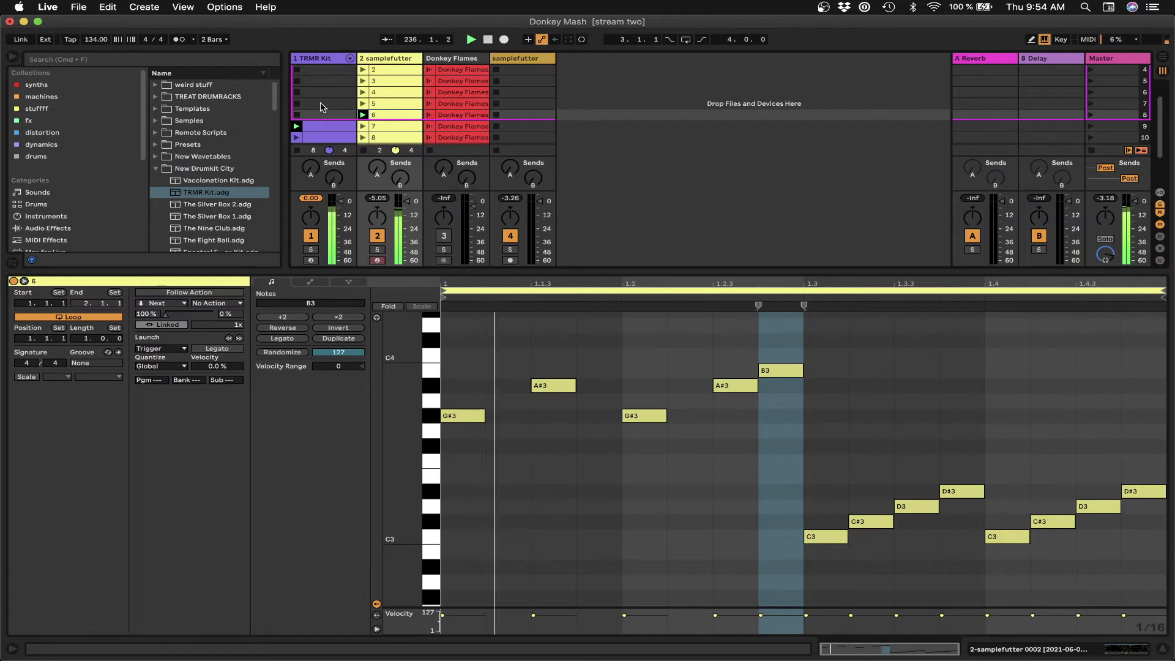
scroll(322, 107, up, 3)
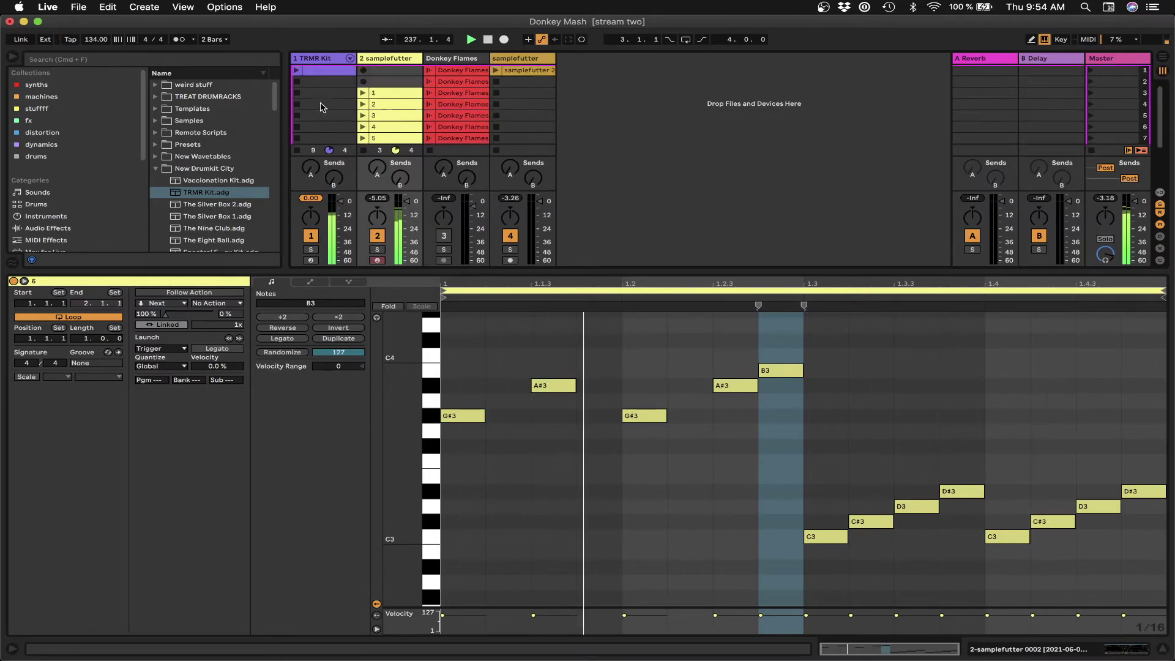
click(297, 71)
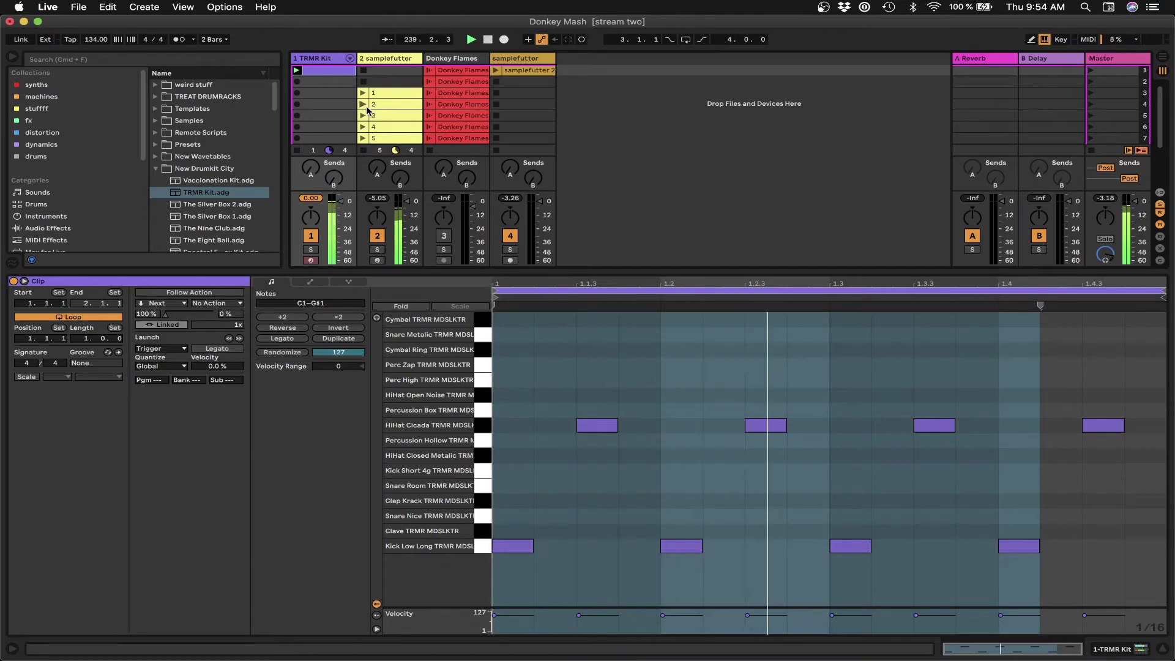
scroll(327, 112, down, 3)
click(363, 87)
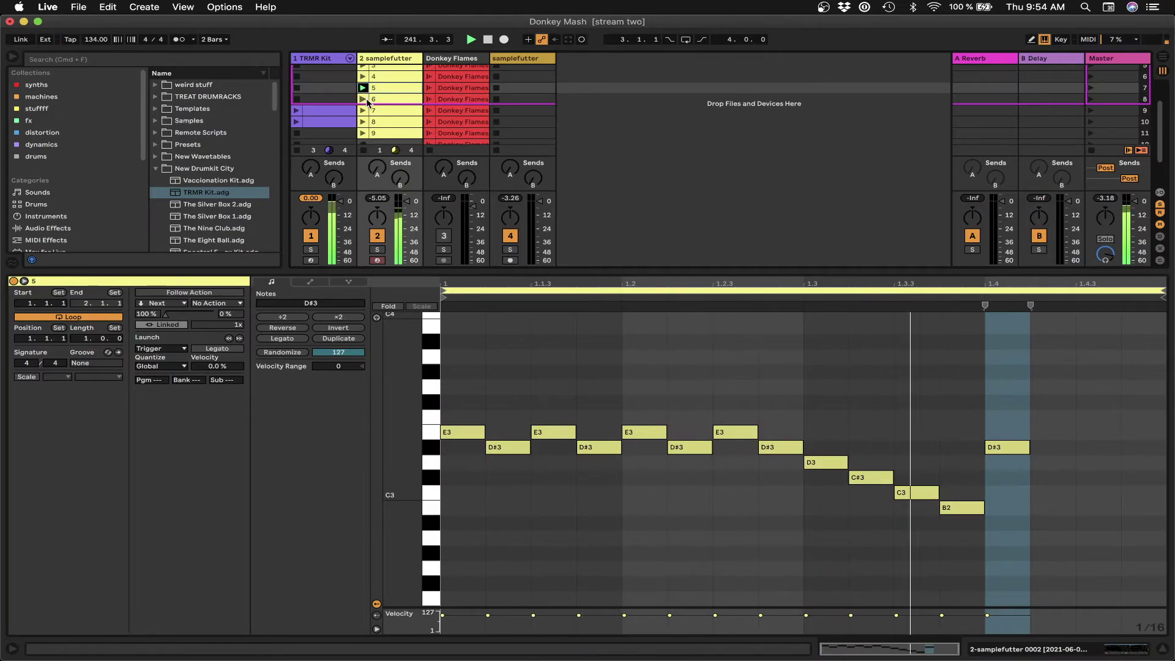
Create a TRMR Kit clip beside samplefutter clip 5 and fill beat 1 with four sixteenth Kick Short 4g notes
double_click(325, 89)
double_click(512, 471)
double_click(554, 470)
double_click(596, 470)
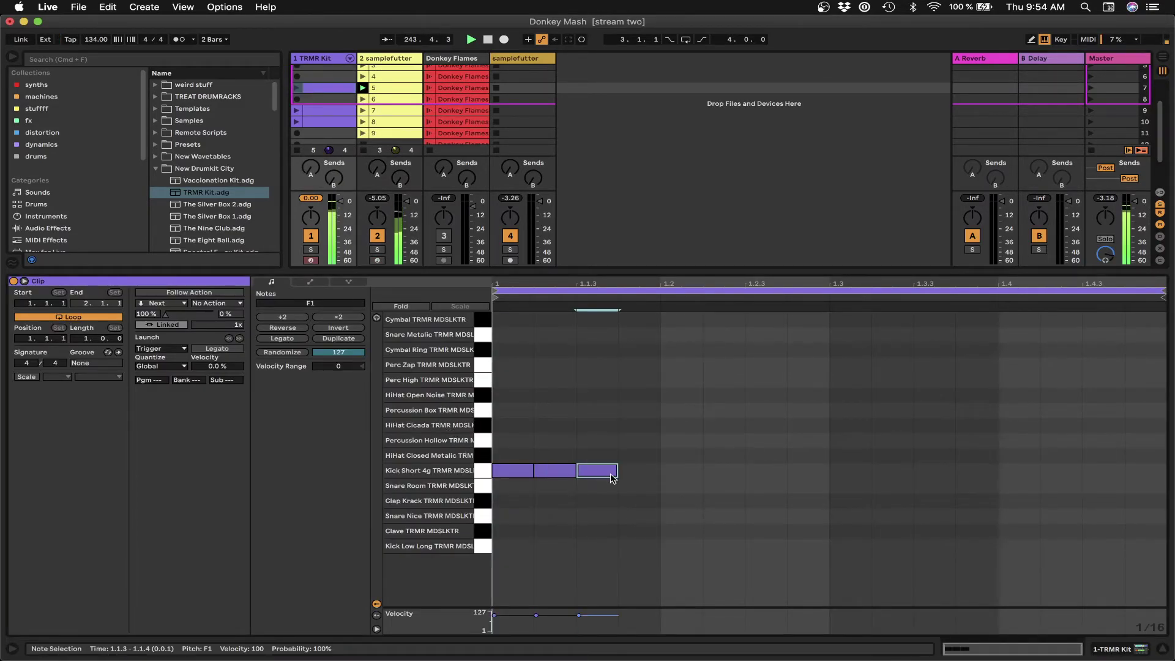
double_click(639, 470)
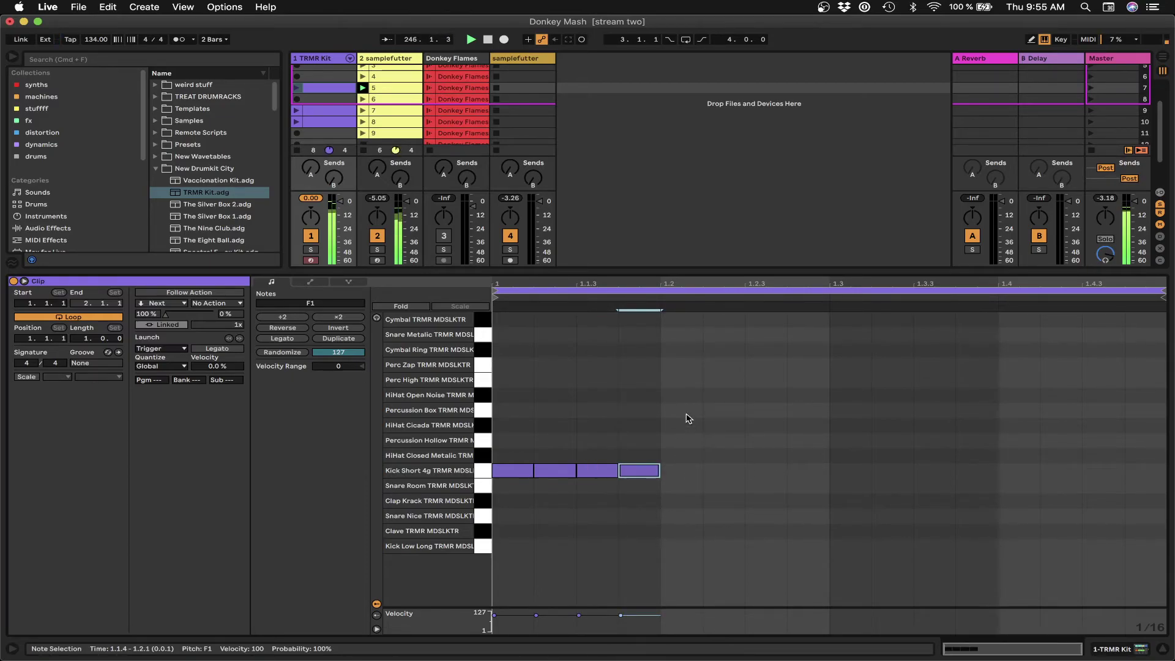
Fill beat 2 of the drum clip with four sixteenth Perc High notes
double_click(677, 379)
double_click(724, 379)
double_click(765, 380)
double_click(807, 380)
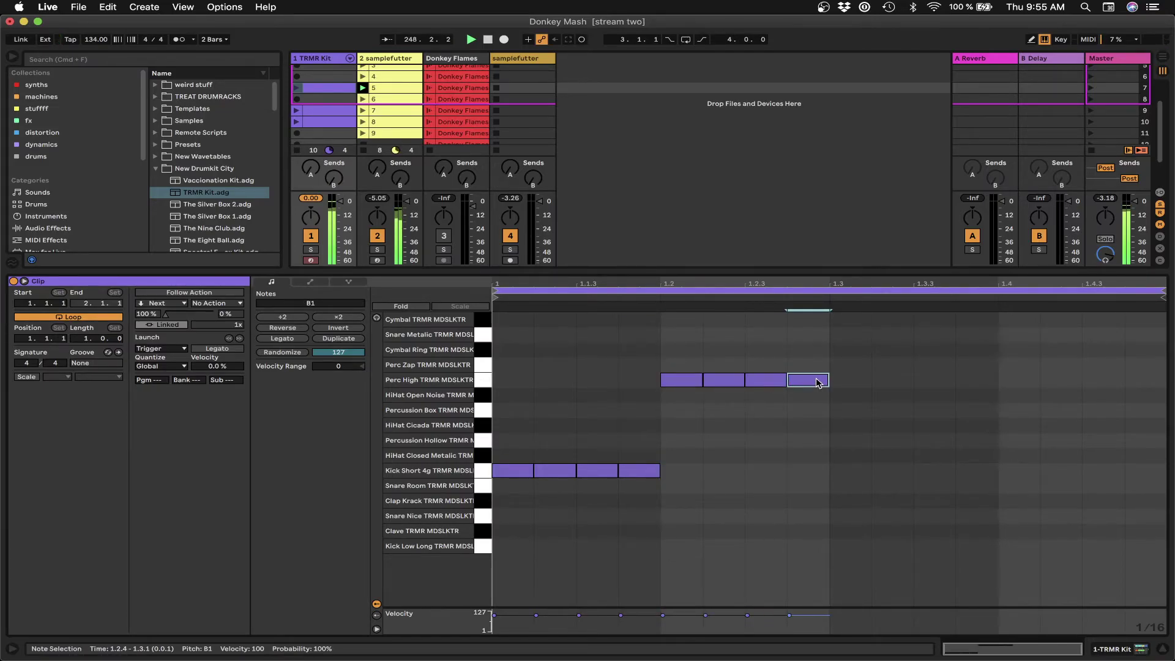
Add Kick Low Long notes at 1.3.1 and 1.4.1 and Percussion Hollow notes at 1.3.3 and 1.4.3, and launch the drum clip
click(856, 559)
double_click(854, 551)
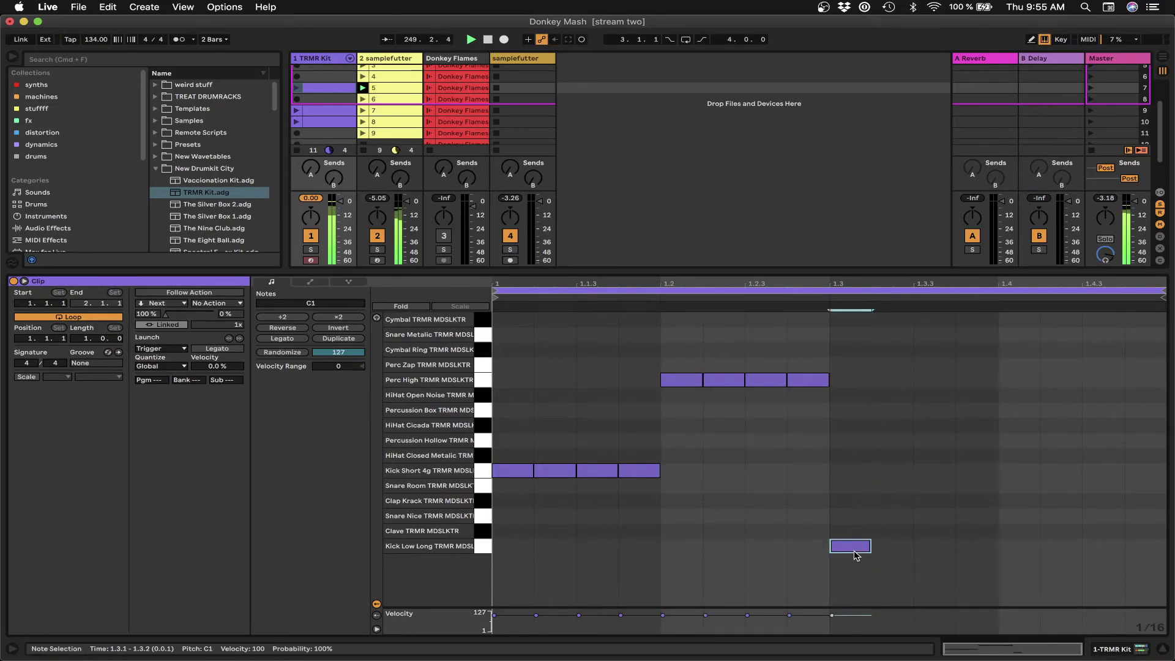
double_click(1024, 551)
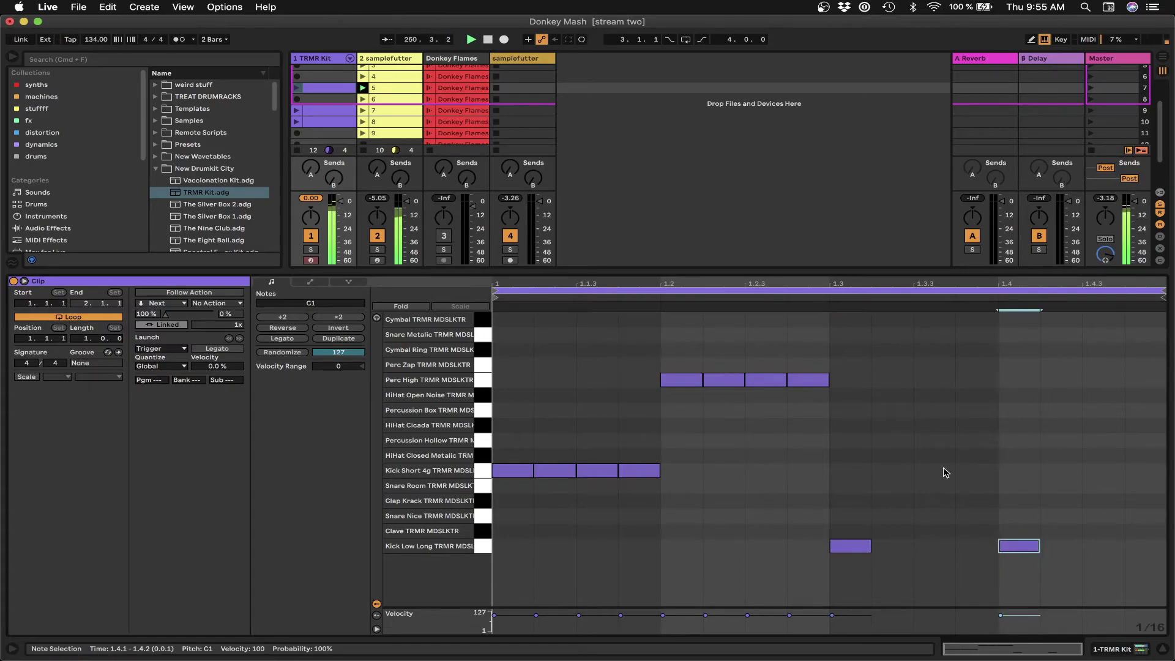
double_click(934, 440)
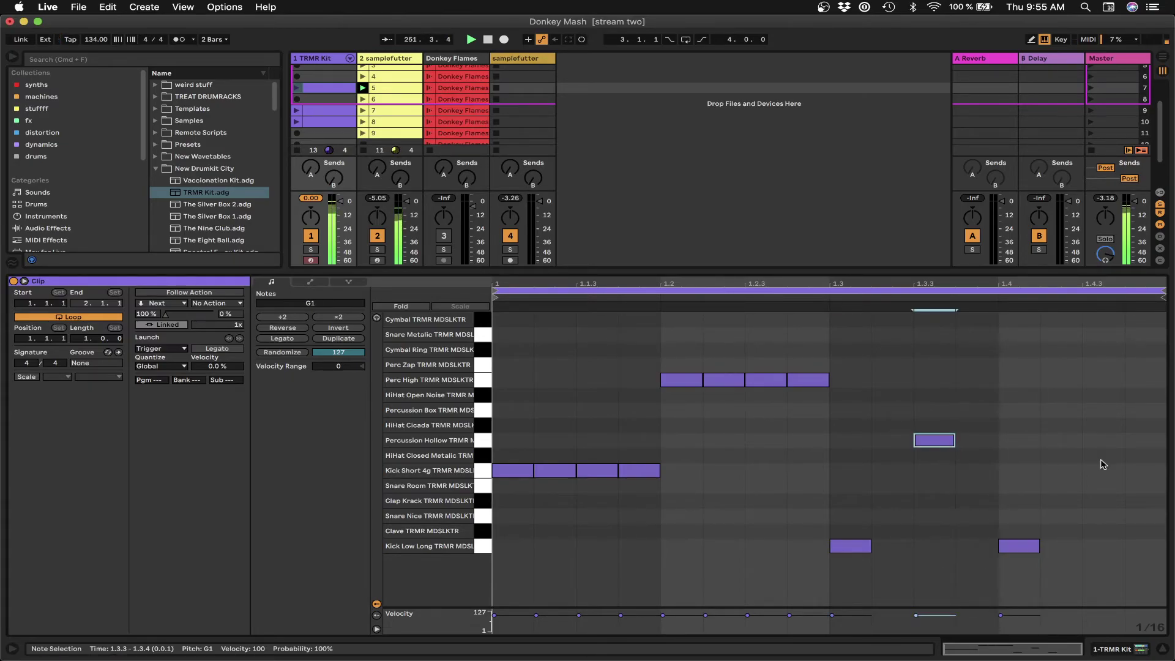
double_click(1103, 441)
click(298, 89)
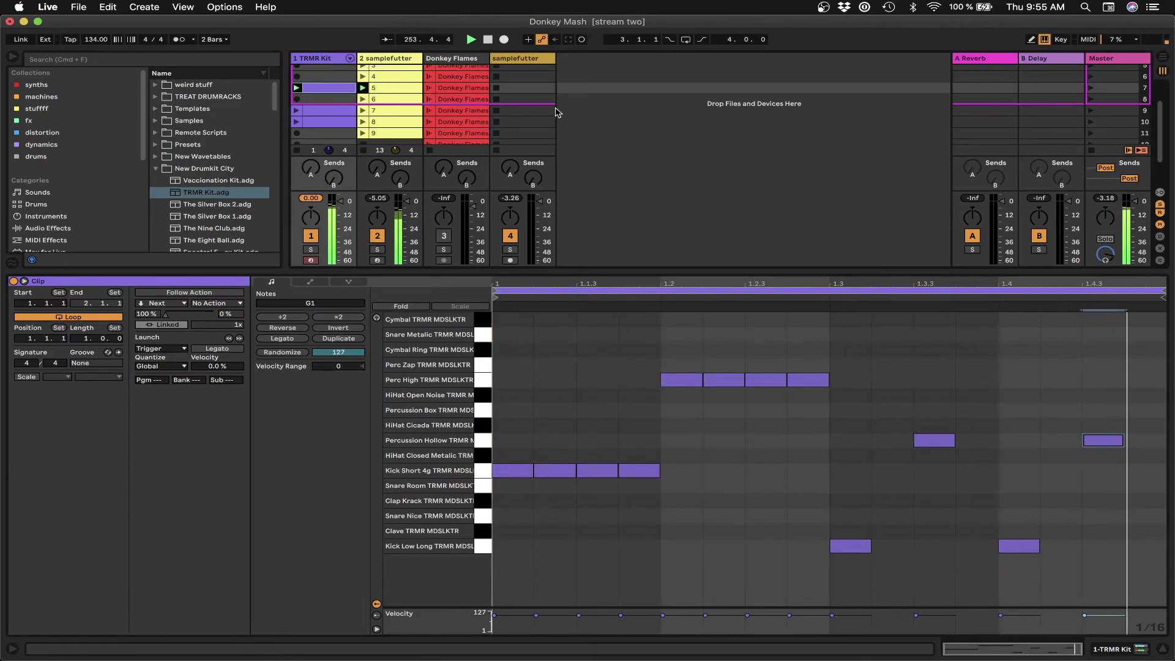
Transpose the four Perc High notes down to HiHat Open Noise and the two Percussion Hollow notes up to Snare Metalic
drag(637, 367, 829, 408)
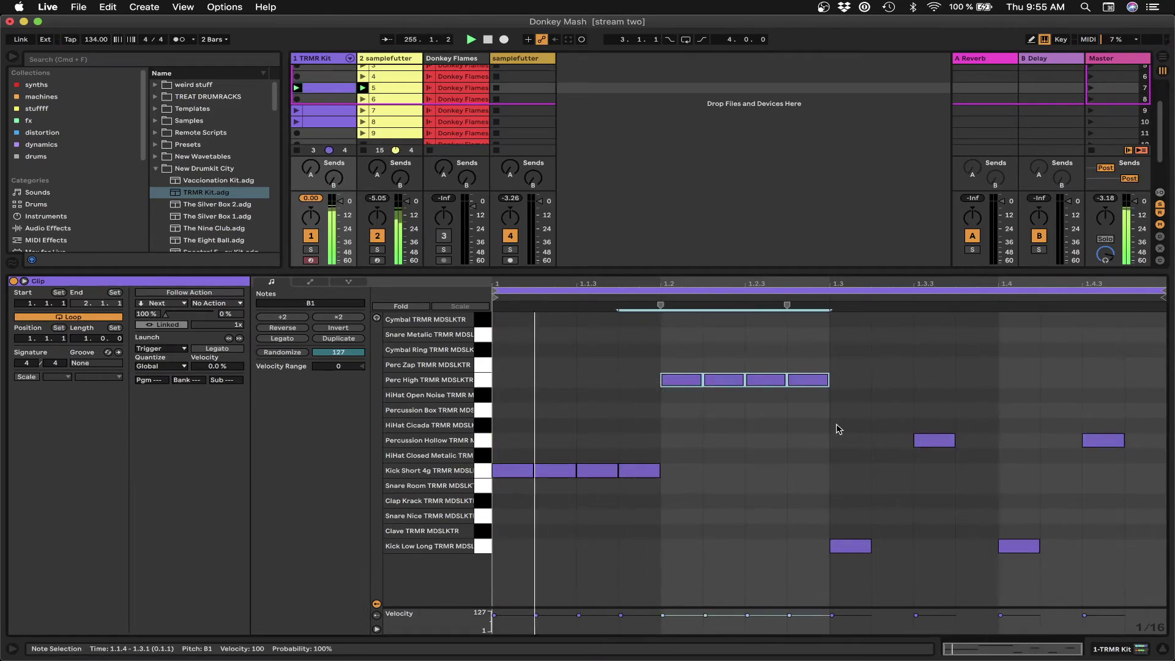
key(Down)
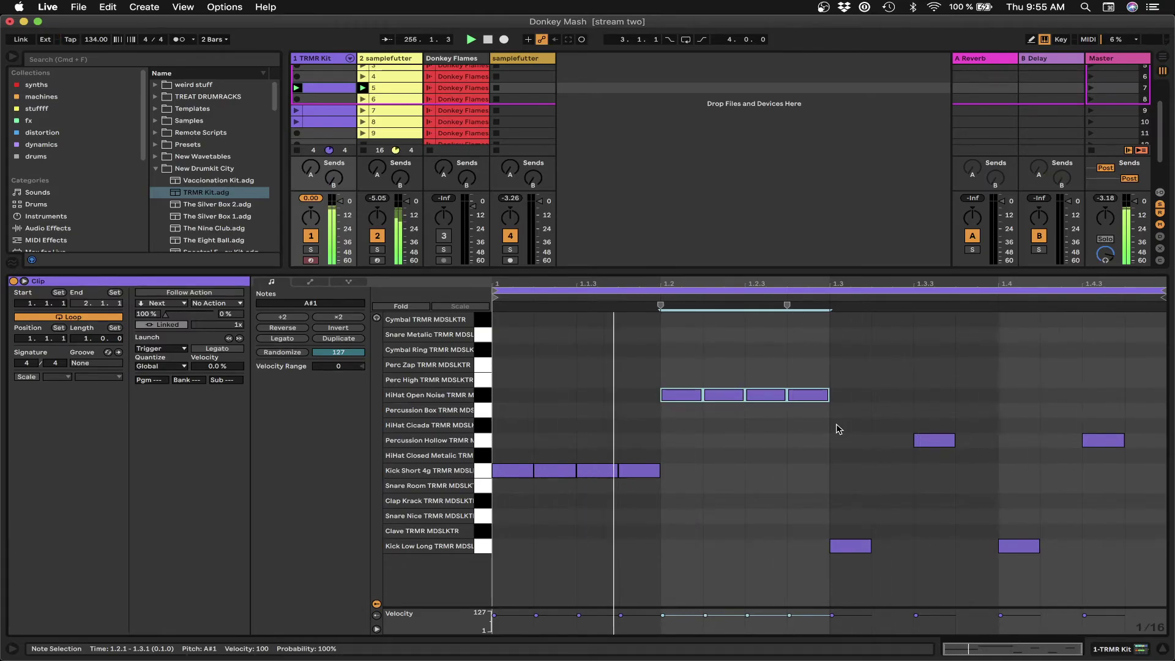
drag(891, 434, 1135, 468)
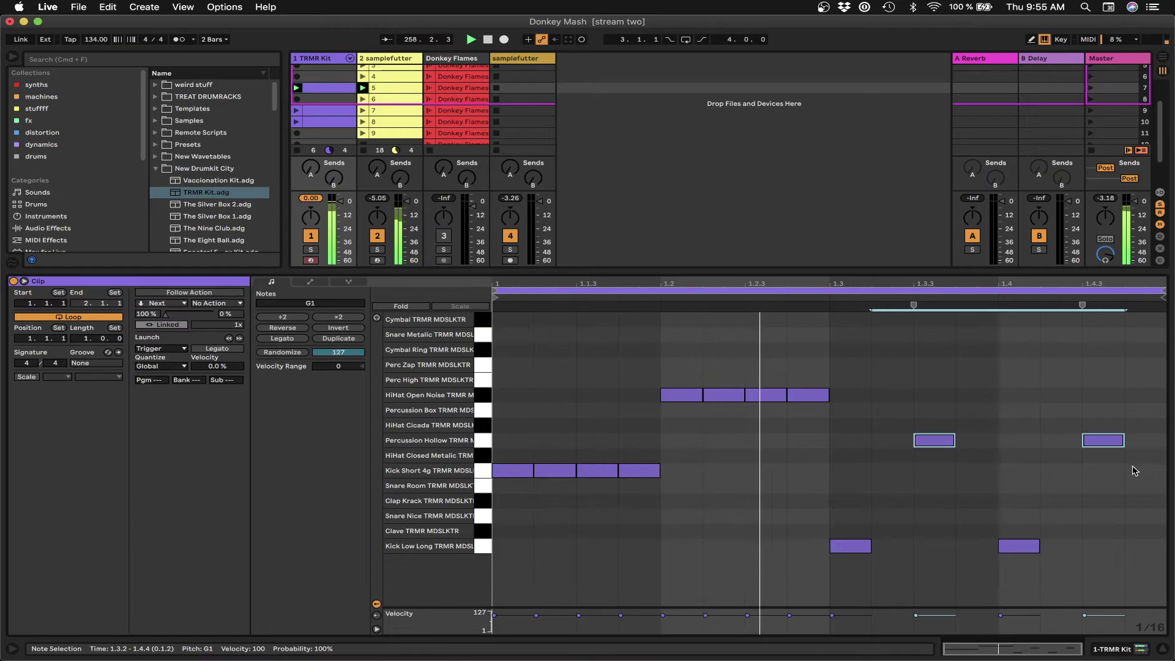
key(Up)
key(Up)
key(Up)
key(Up)
key(Up)
key(Up)
key(Up)
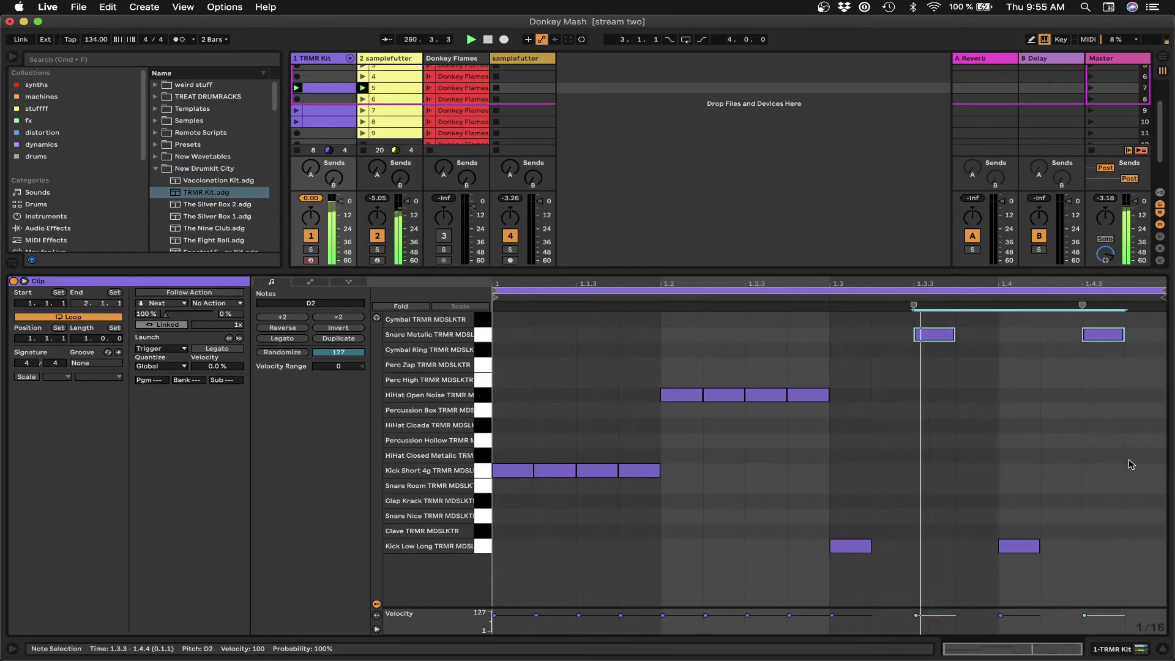
Create a TRMR Kit clip beside samplefutter clip 6, alternating Kick Short 4g notes on the beats with Kick Low Long notes on the offbeats
click(364, 99)
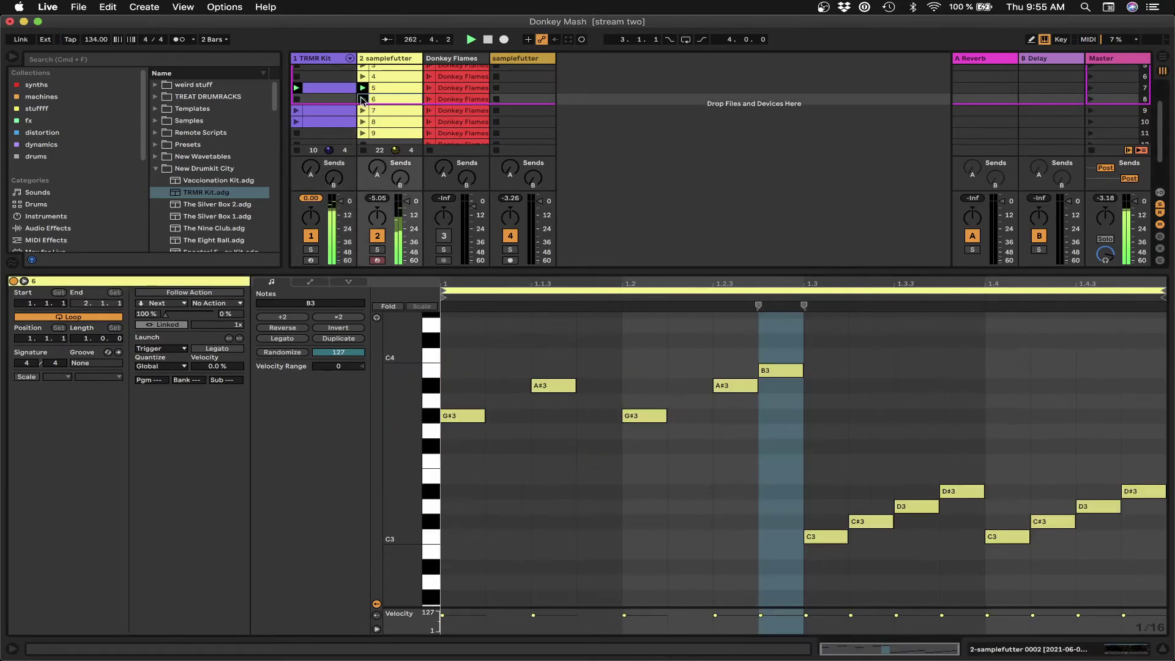
double_click(324, 99)
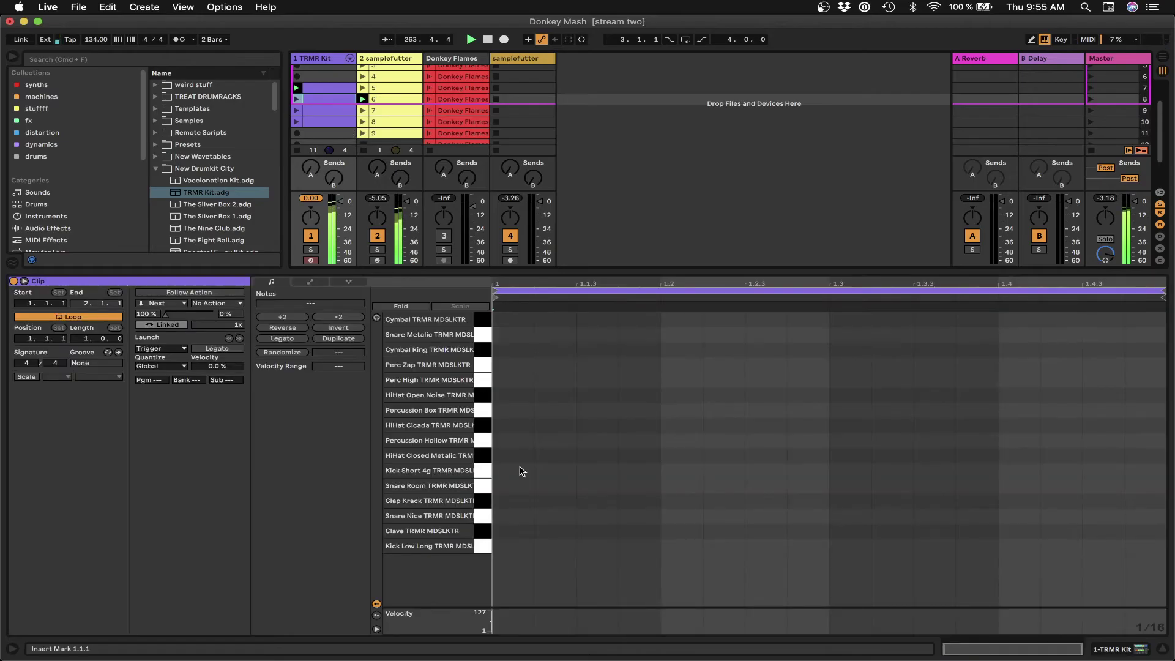
double_click(512, 471)
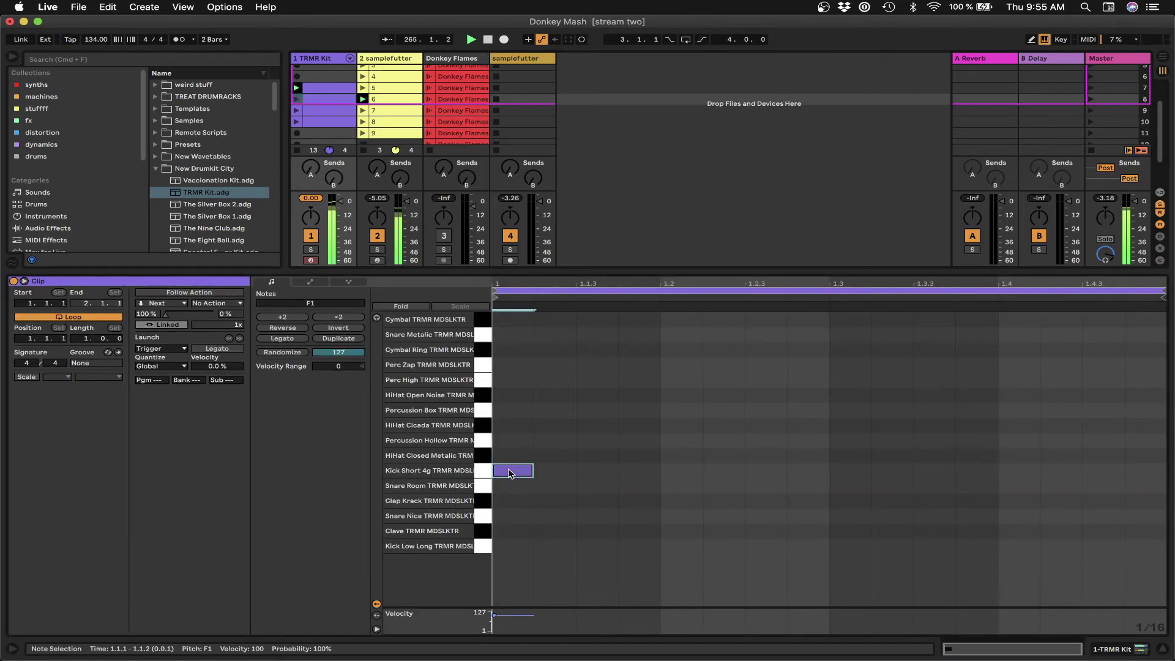
double_click(601, 547)
double_click(685, 471)
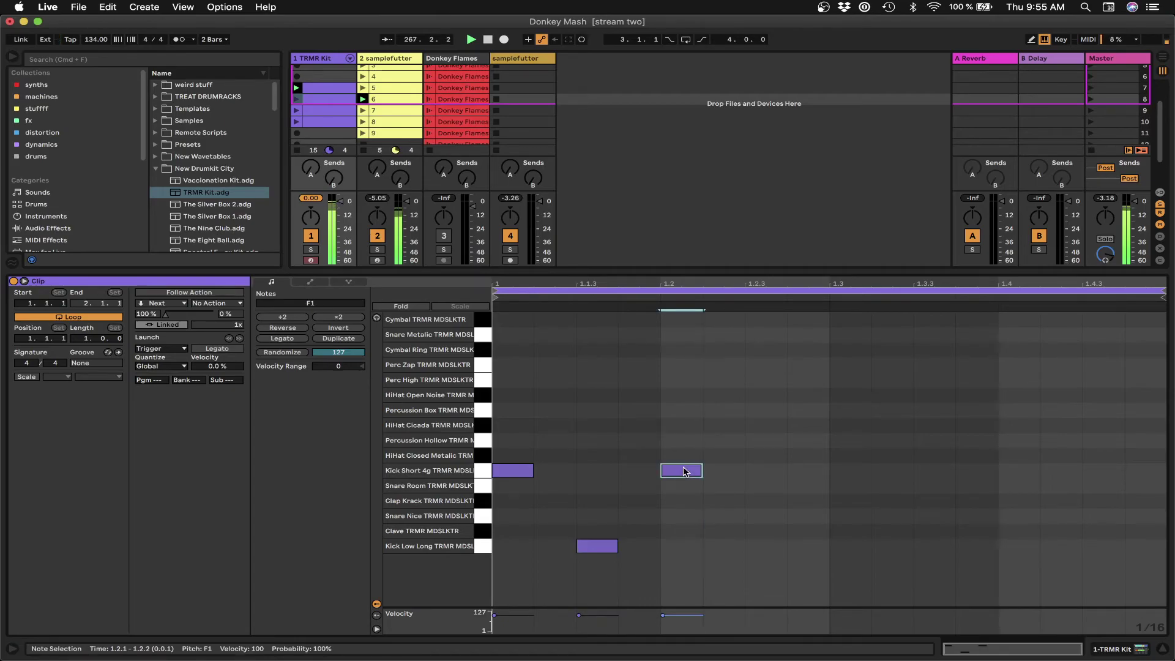
double_click(765, 547)
double_click(851, 472)
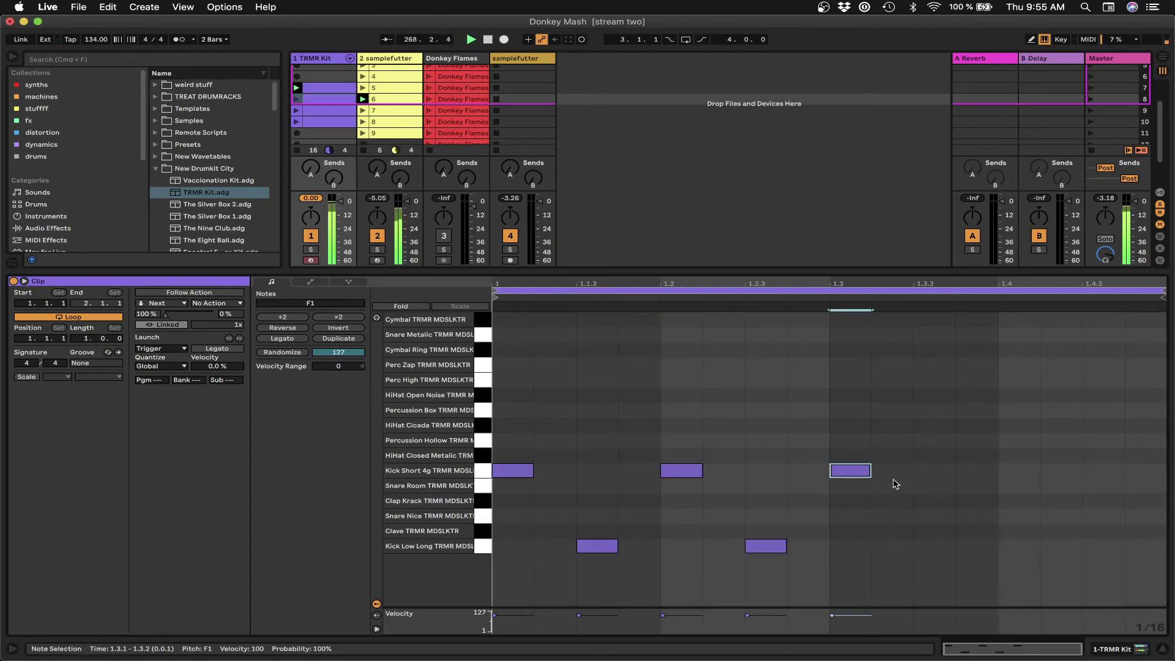
double_click(937, 546)
double_click(1018, 472)
double_click(1103, 545)
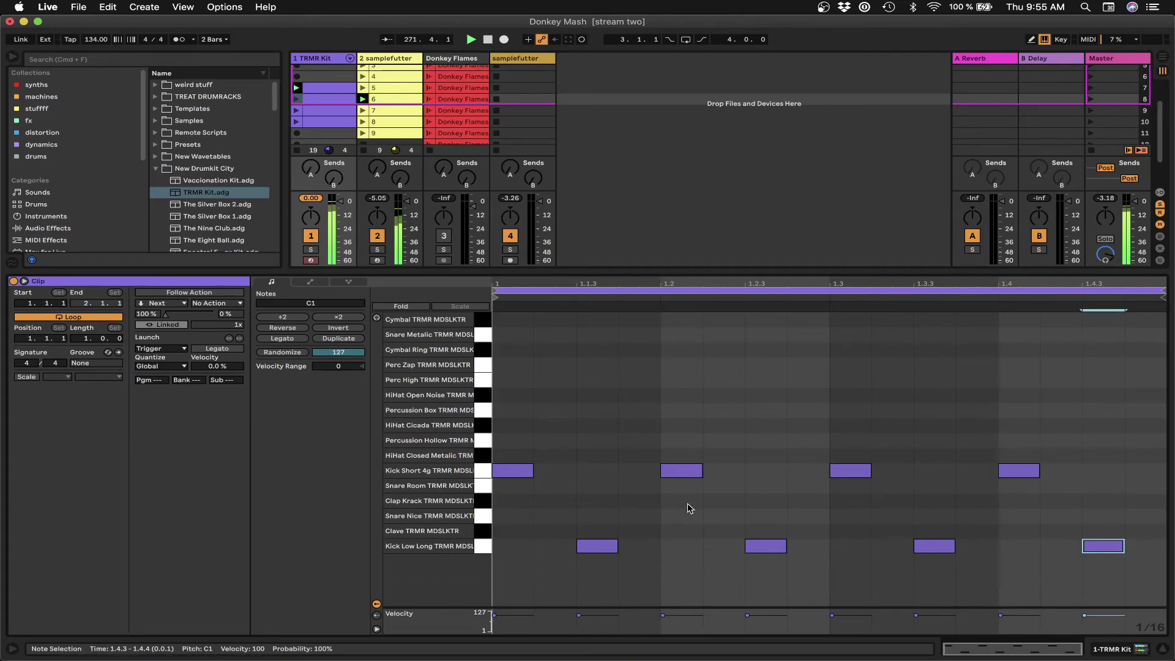
Add Snare Nice notes at 1.1.2, 1.2.1, 1.2.4, 1.3.3 and 1.4.2 in the drum clip
double_click(556, 516)
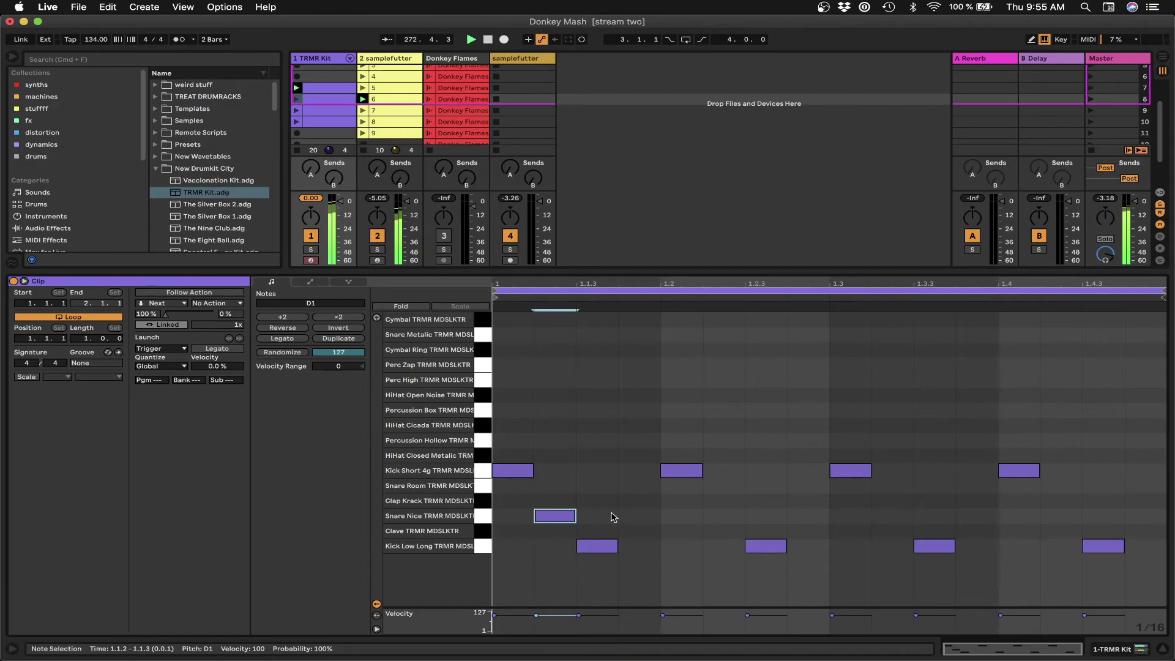
double_click(681, 516)
double_click(808, 516)
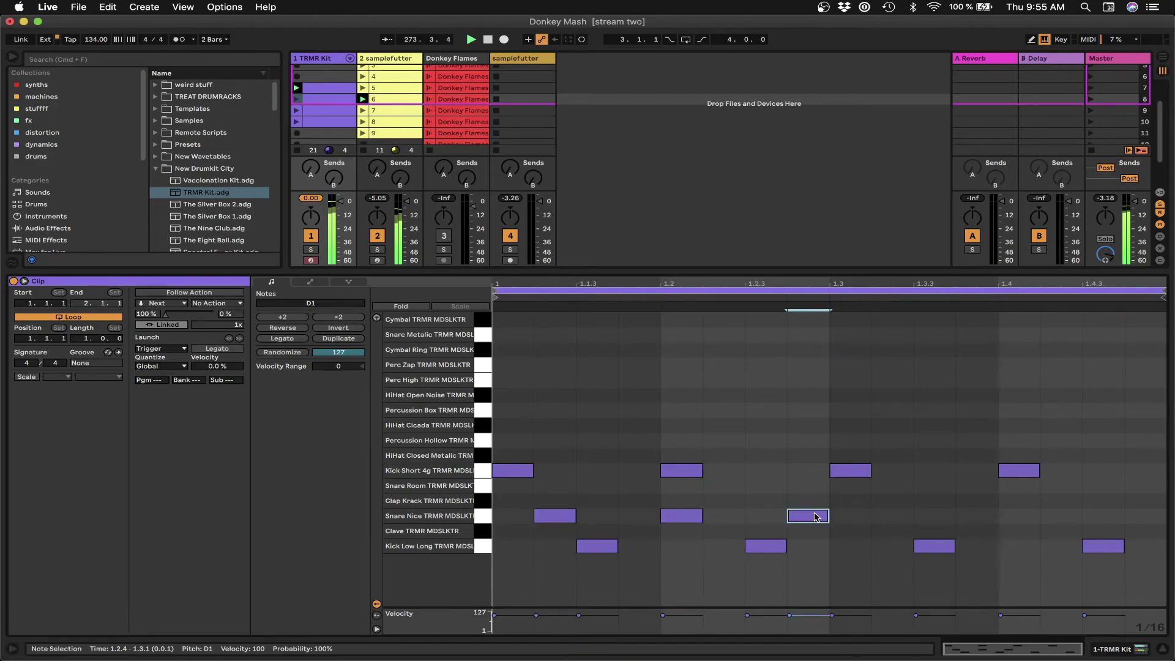
double_click(934, 516)
double_click(1058, 516)
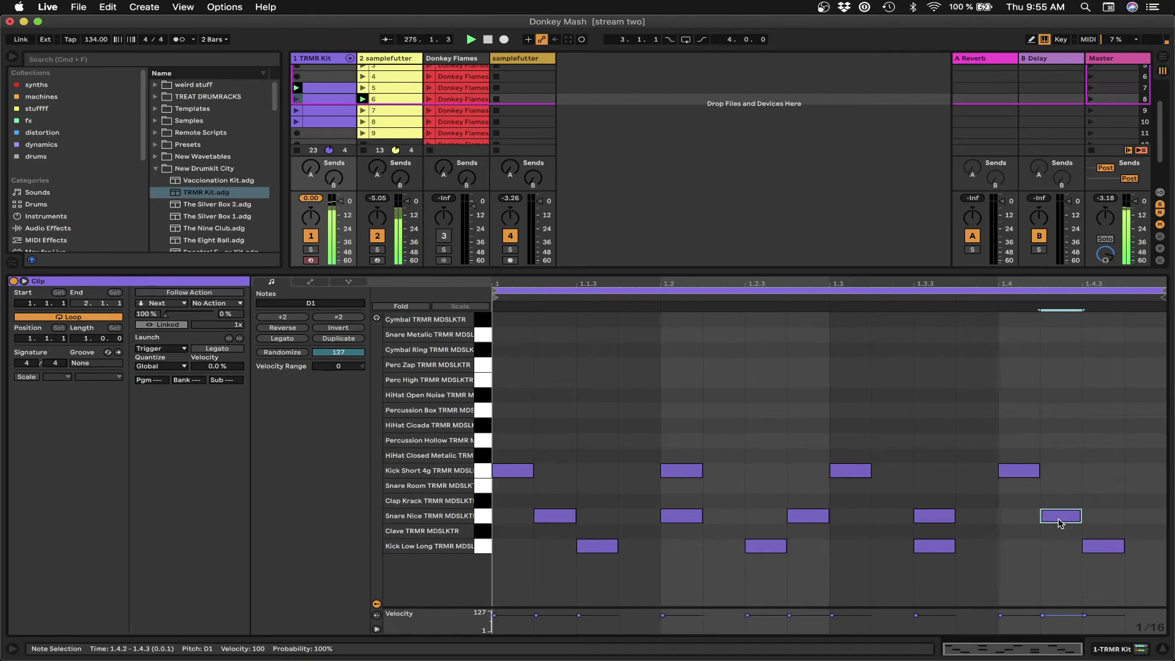
Launch the drum clip and transpose its five Snare Nice notes down to Clave
click(297, 99)
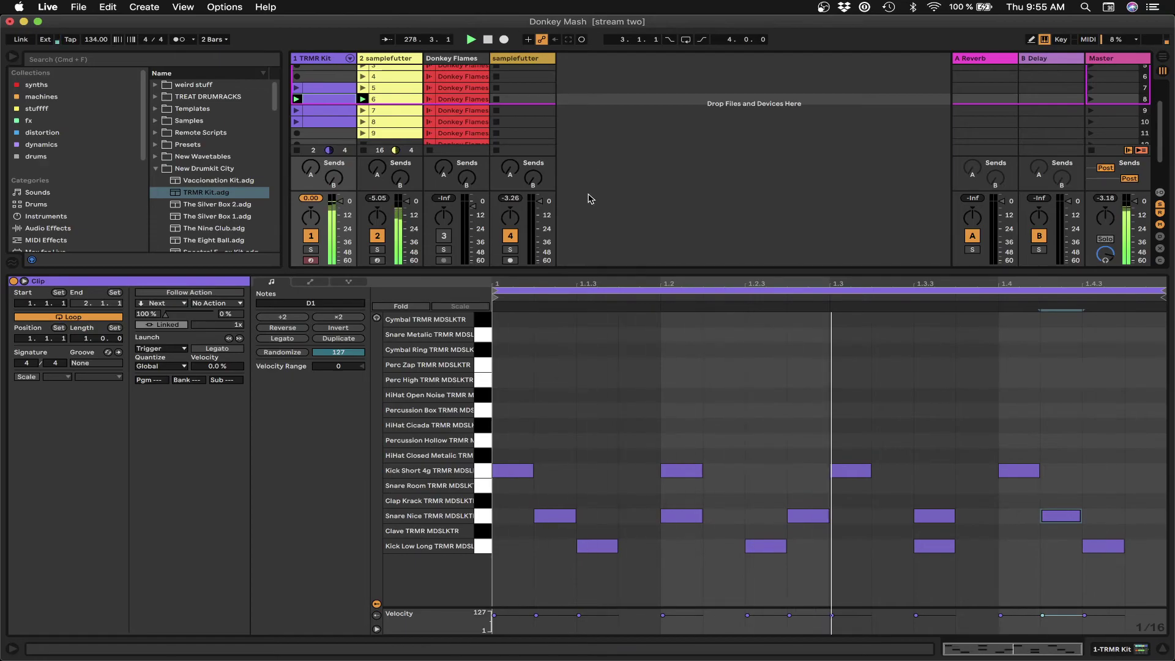
click(483, 516)
key(Down)
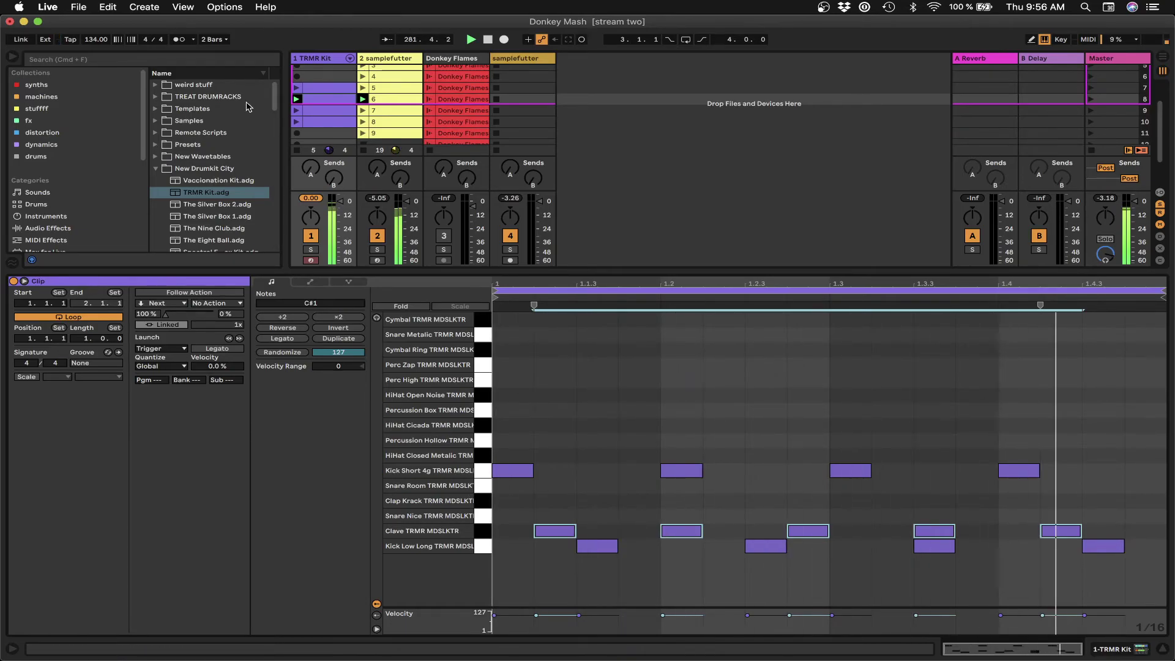
With scene 7 launched and the detail view collapsed, bring in the Donkey Flames track at about -20 dB
click(1091, 90)
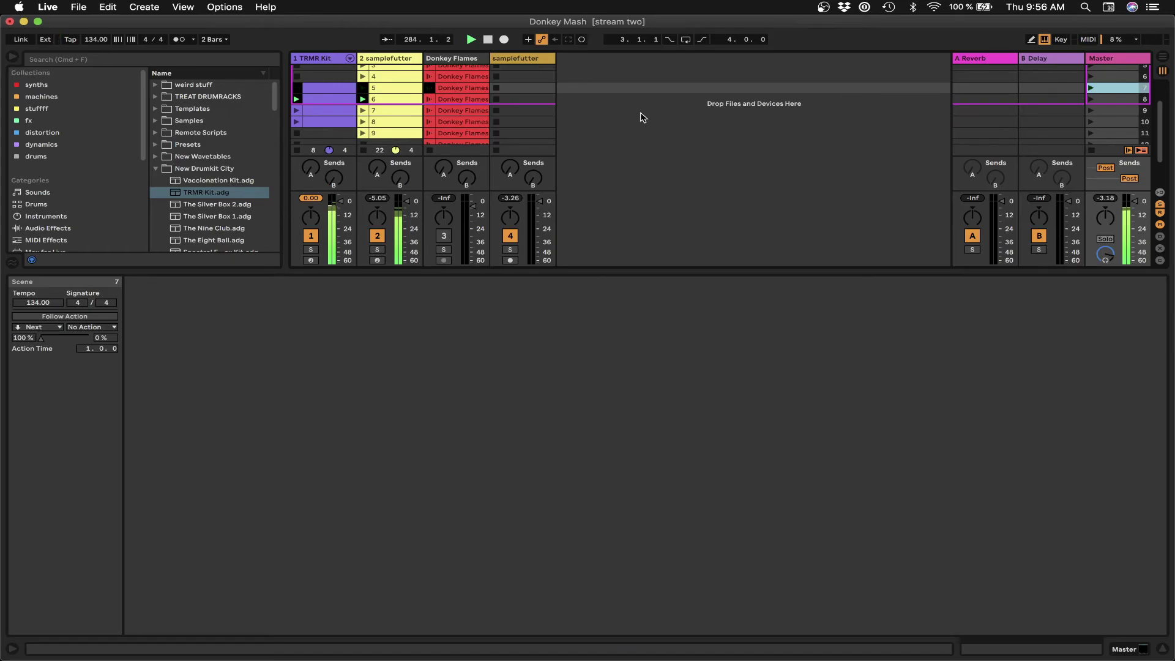
drag(907, 272, 876, 658)
drag(455, 251, 462, 71)
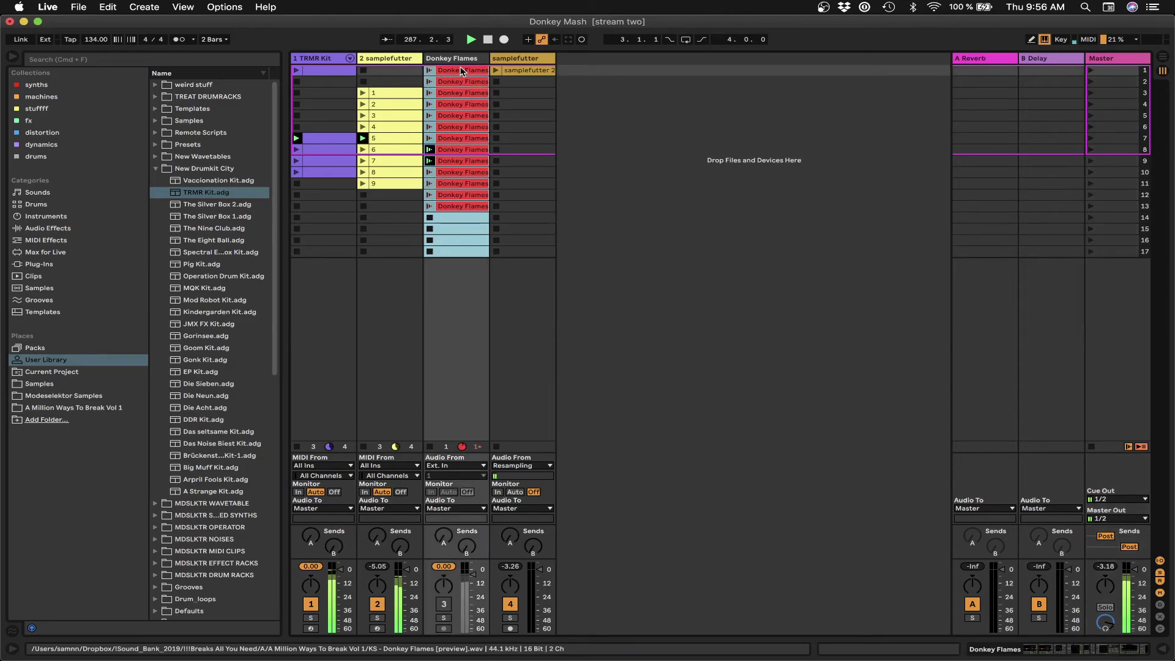
drag(472, 574, 472, 591)
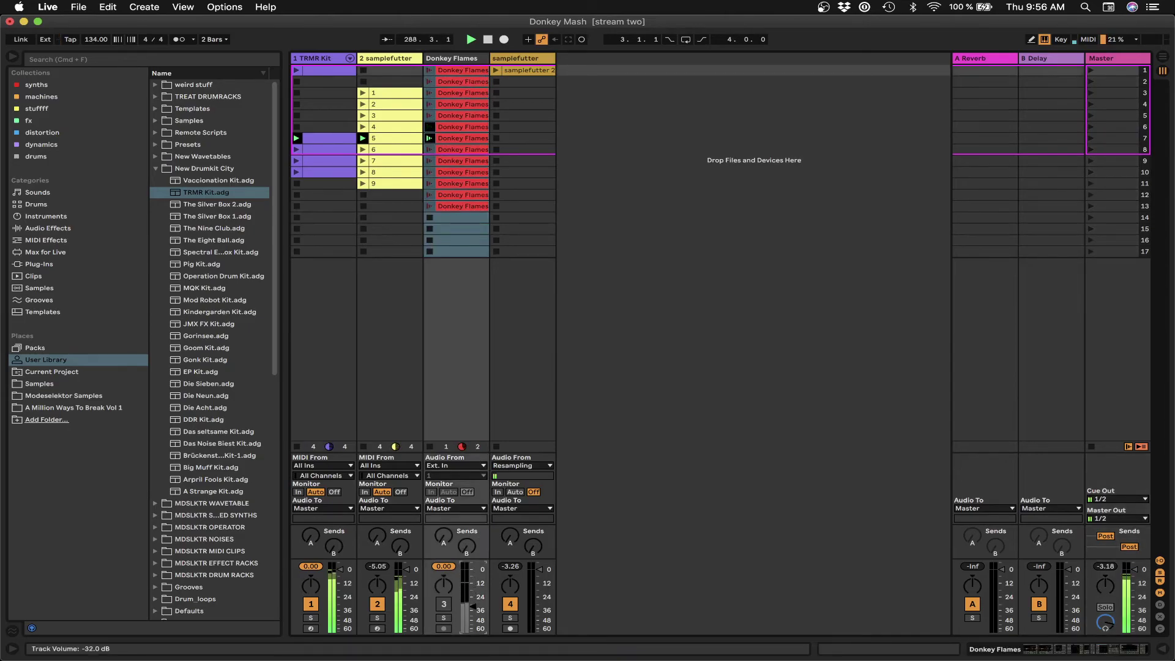
click(443, 604)
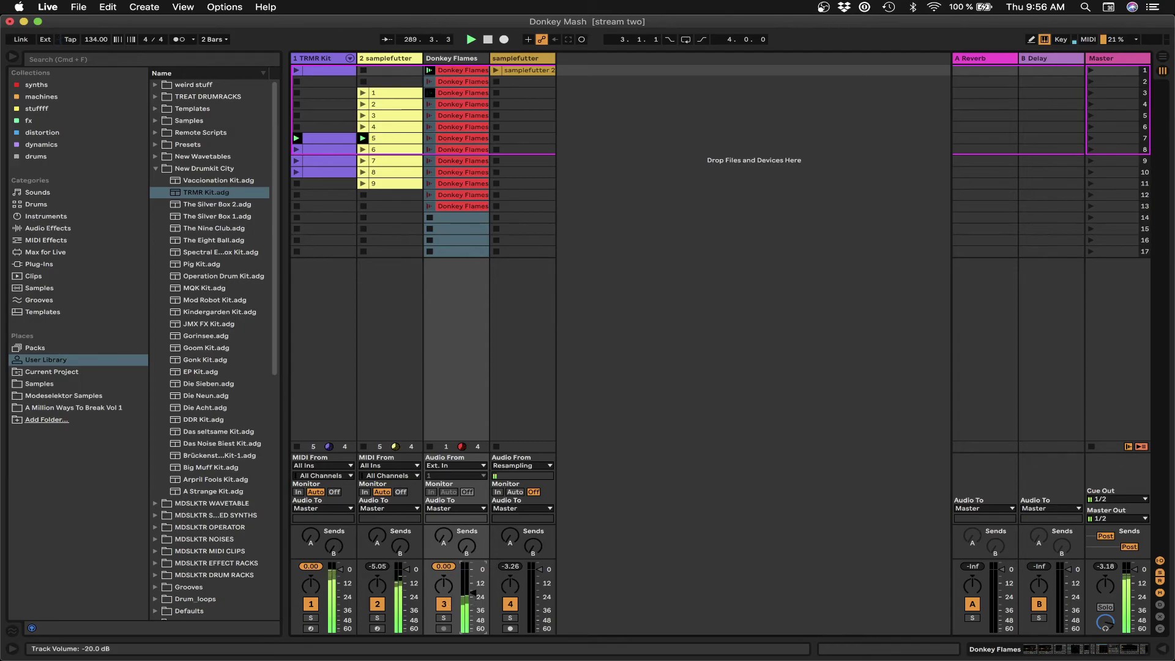
key(Delete)
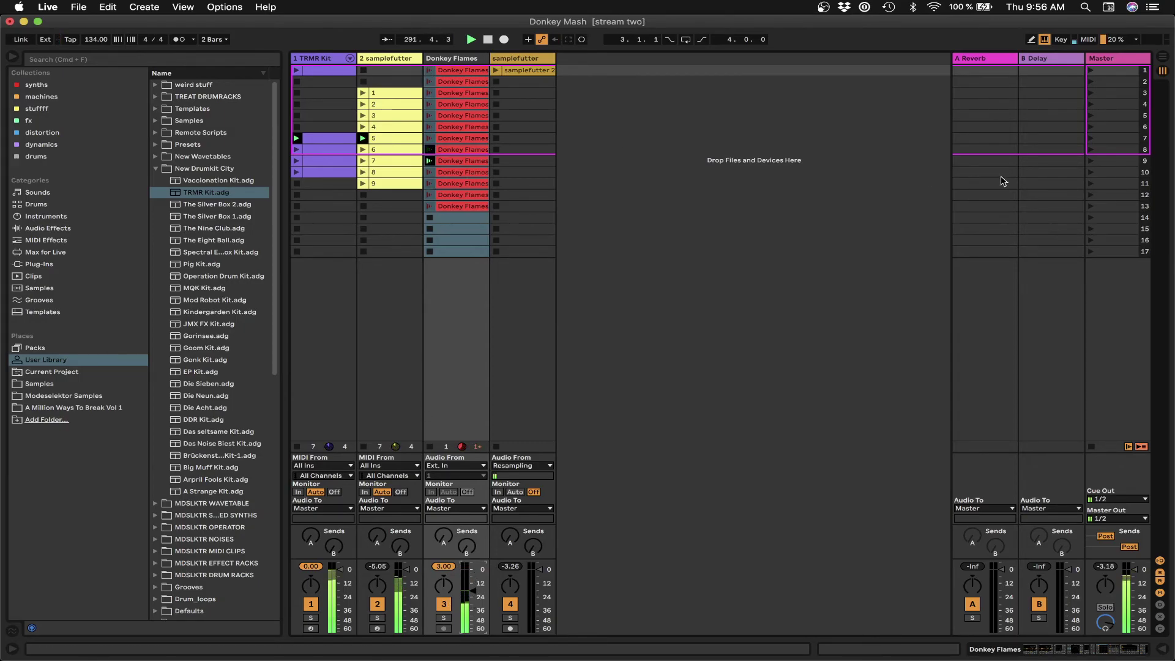
Launch scenes 8, 9 and 10 with a brief Reverb send on TRMR Kit during scene 9, and finish on samplefutter clip 9
click(1089, 149)
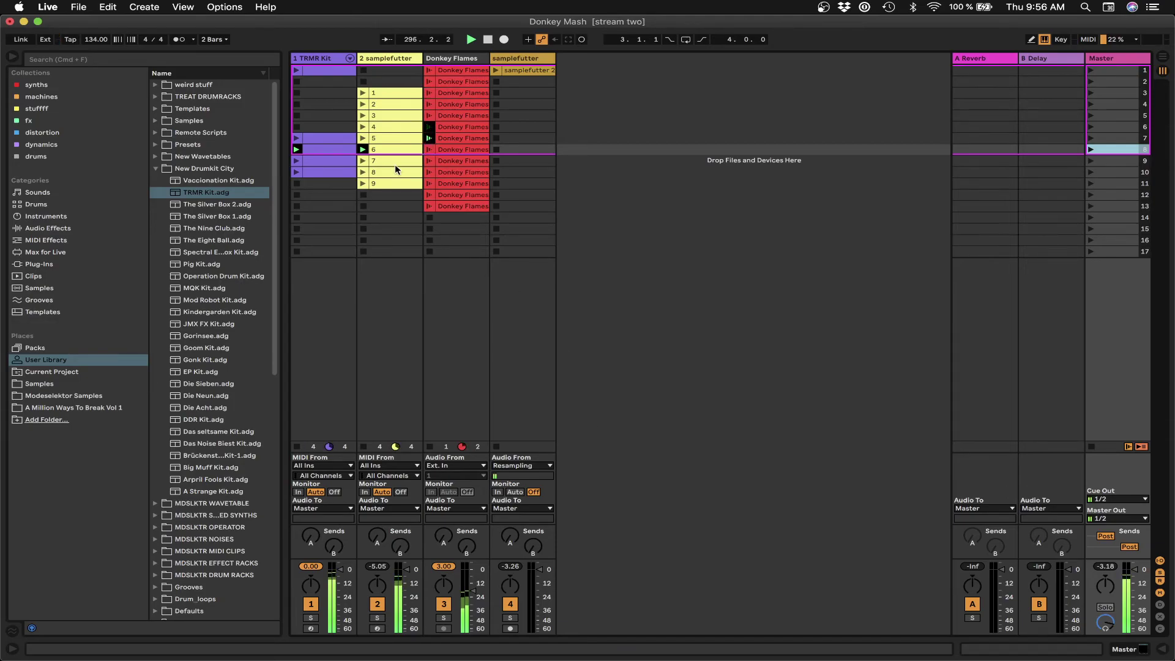
click(1091, 161)
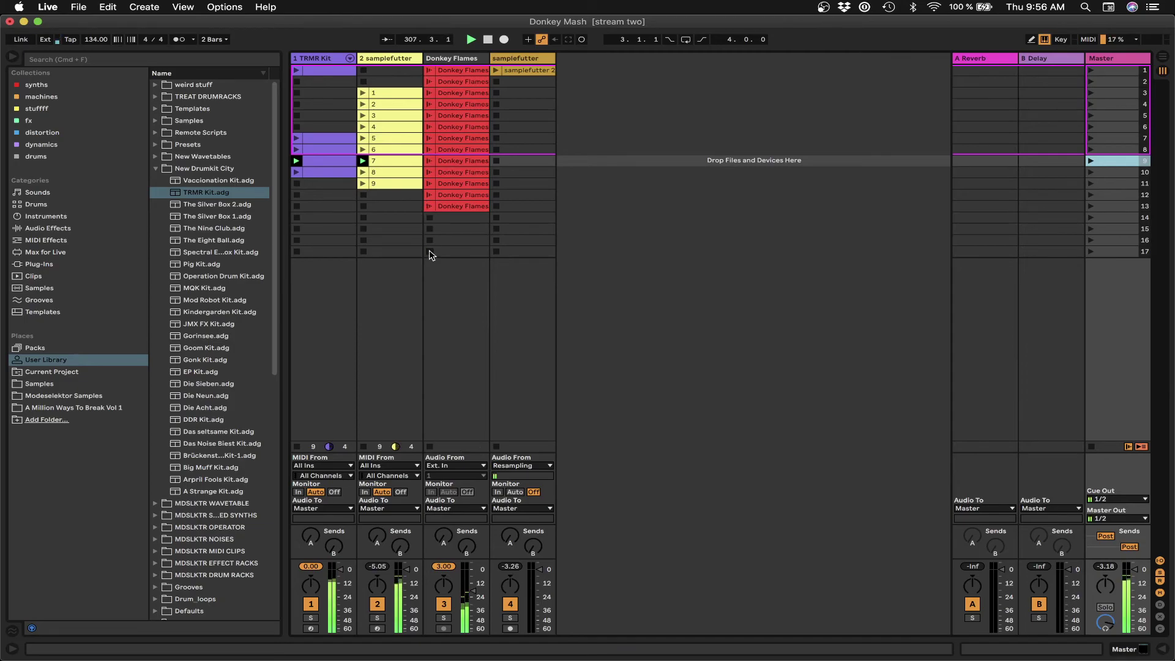
mouse_move(318, 534)
mouse_down()
mouse_move(317, 490)
mouse_move(318, 534)
mouse_up()
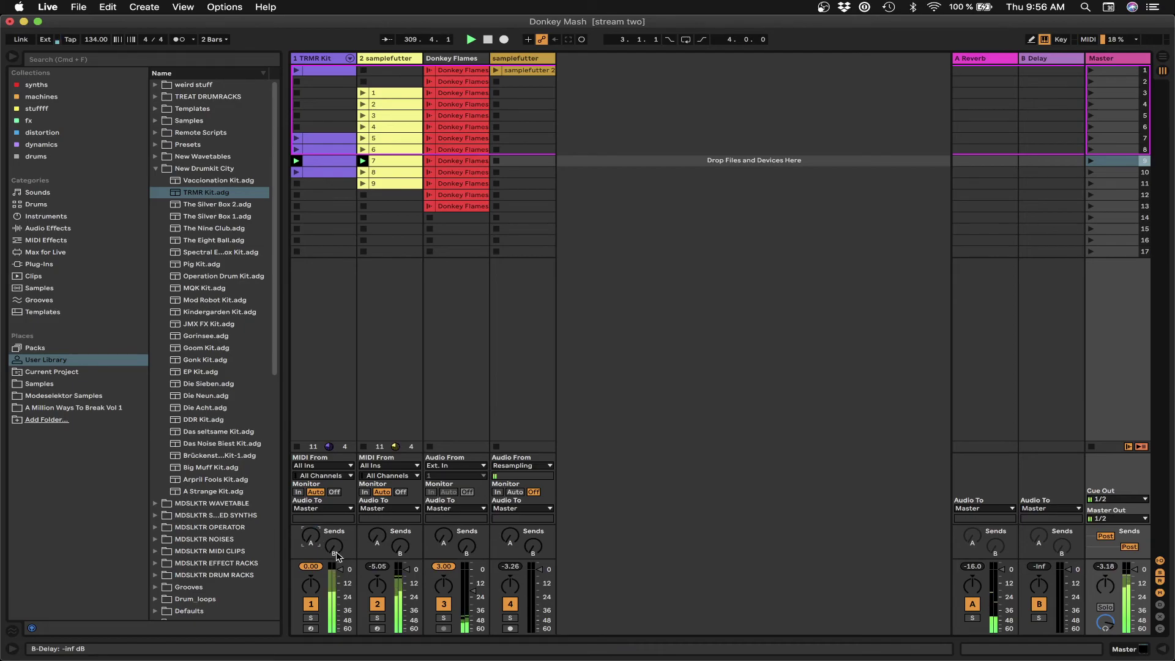
click(1089, 173)
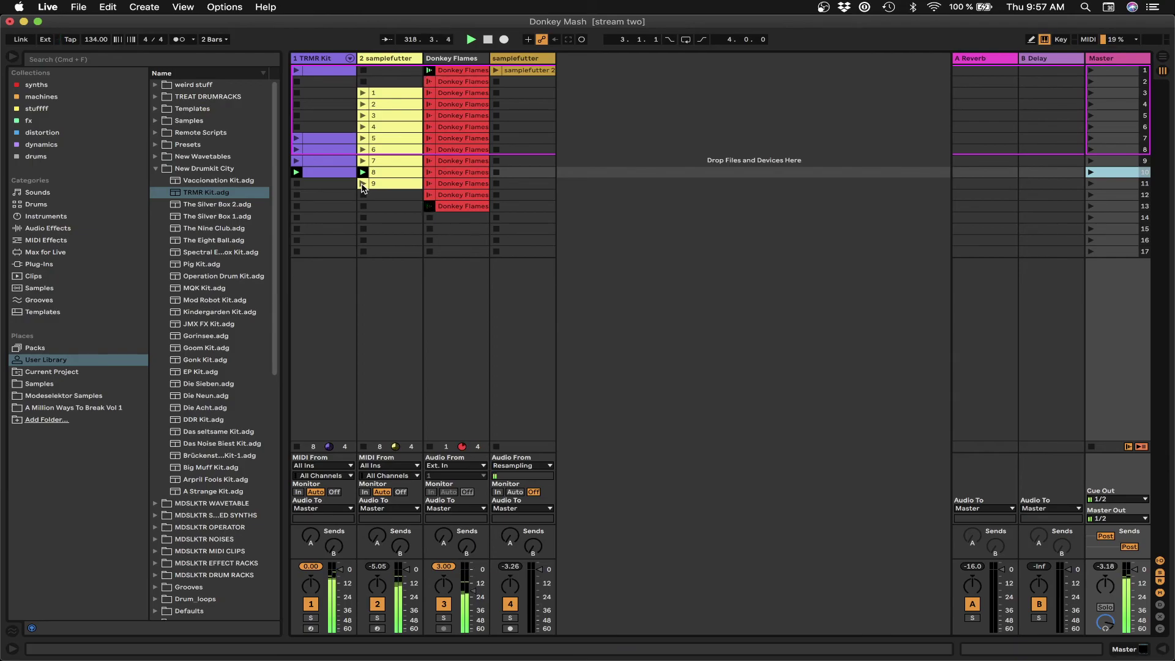
click(362, 184)
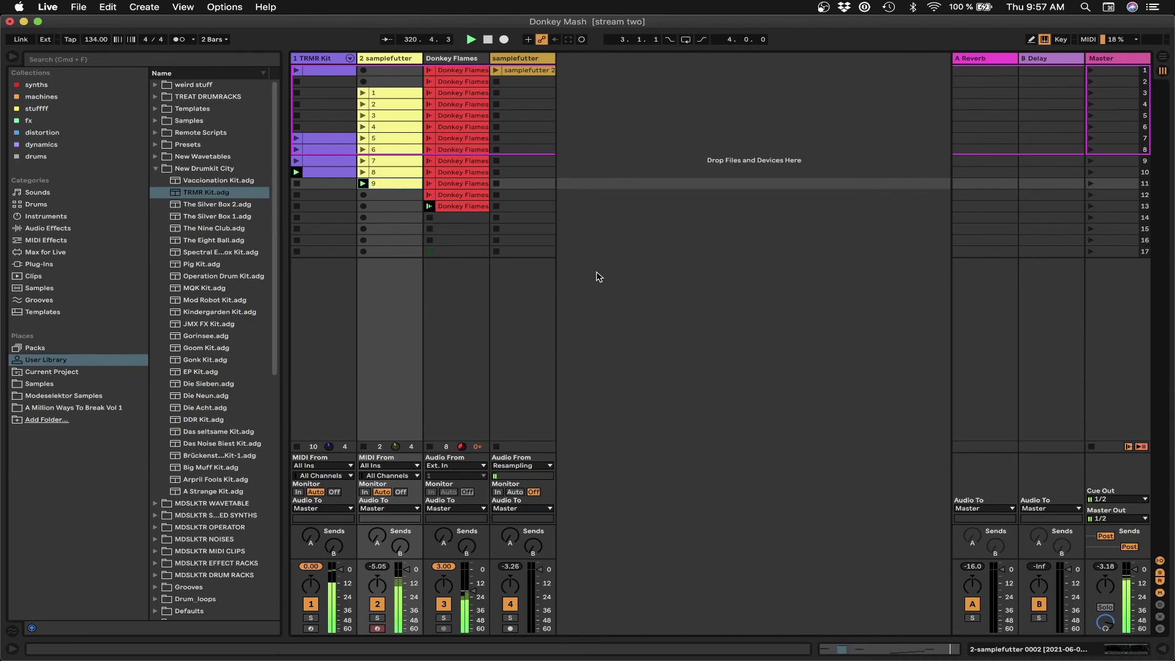
Open samplefutter's Simpler and set its transposition to 0 st and its filter frequency to 22.0 kHz
double_click(377, 61)
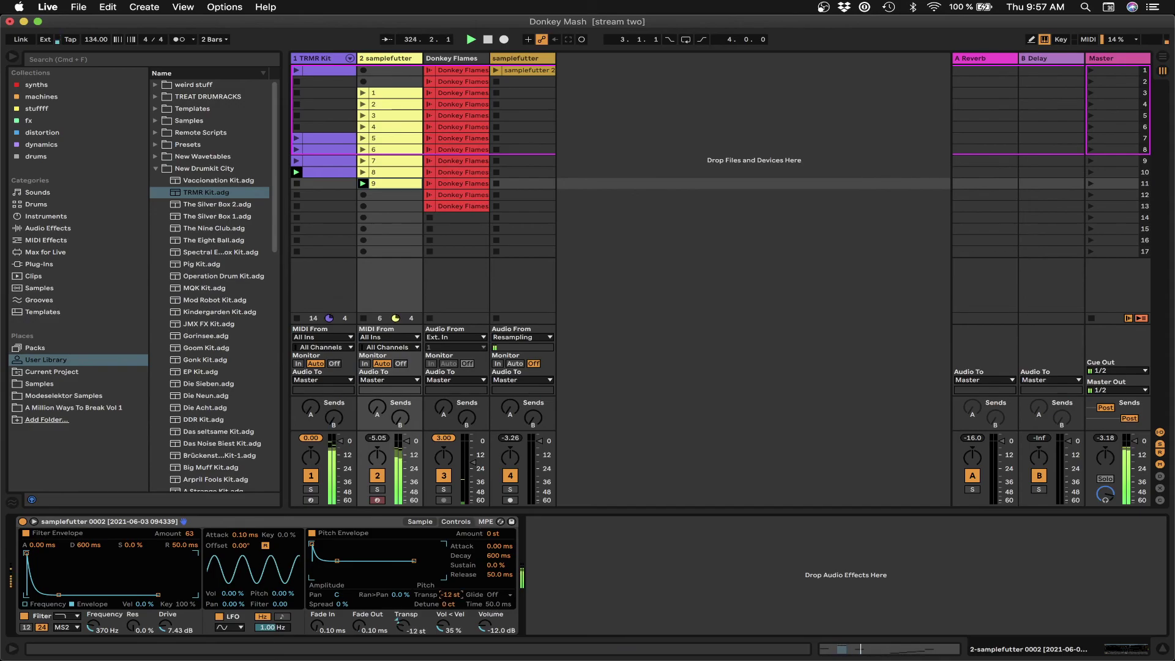
drag(401, 624, 401, 609)
drag(97, 631, 96, 600)
drag(399, 623, 399, 625)
Launch samplefutter clips 8 and 7 in turn, followed by scene 9
click(363, 173)
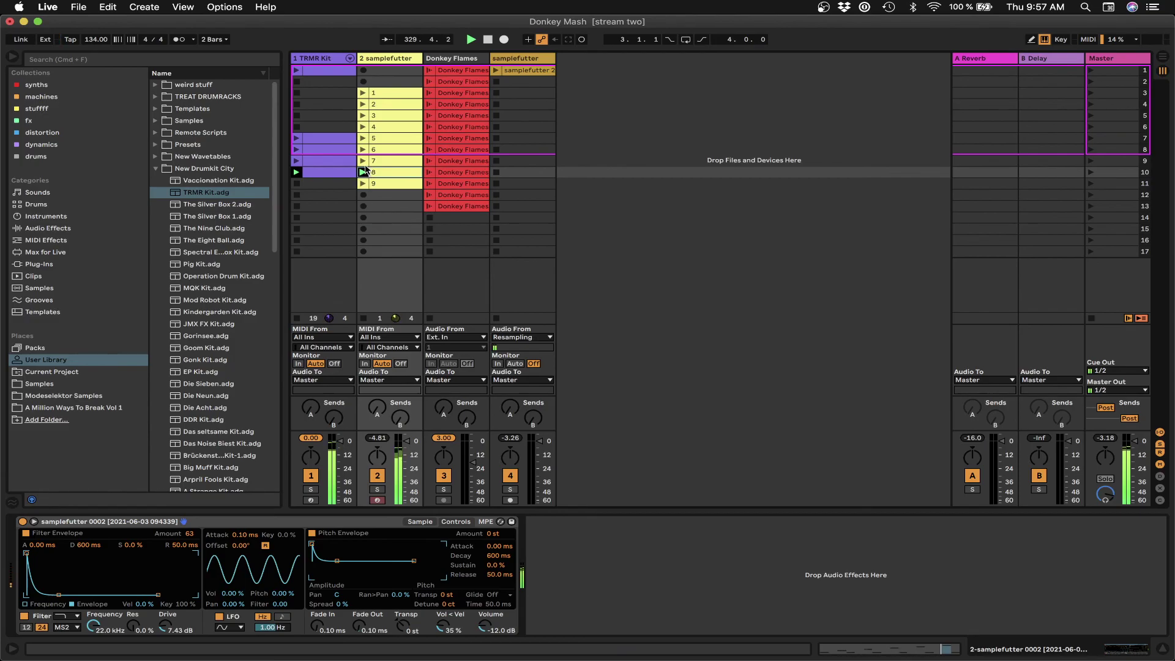
click(363, 162)
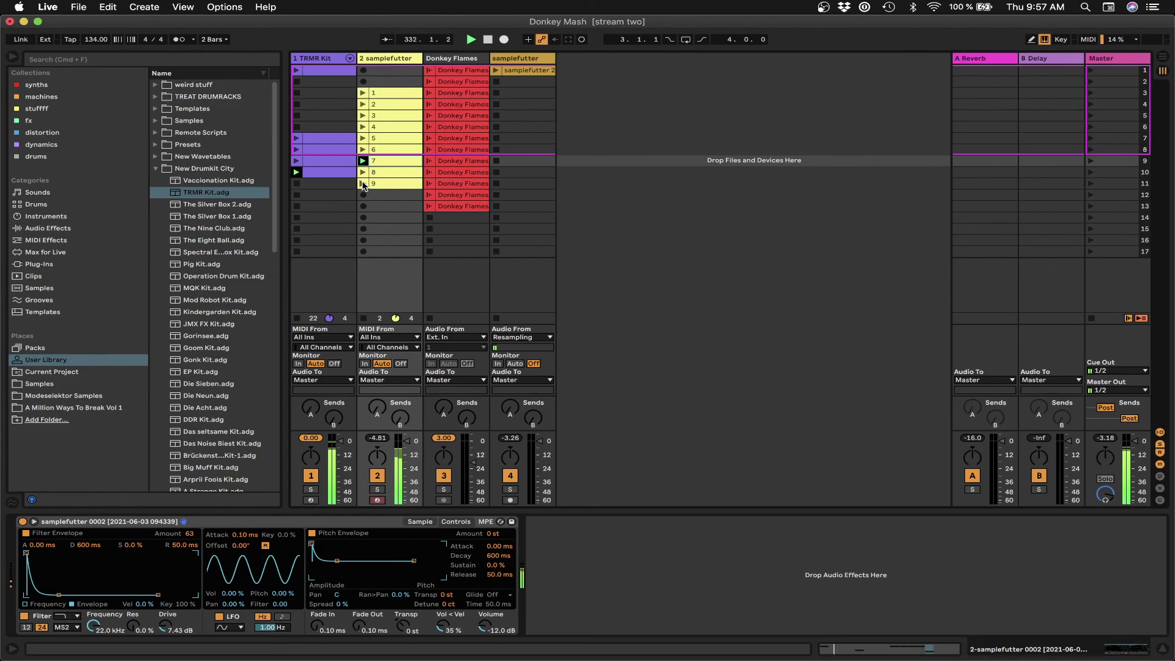
click(1124, 162)
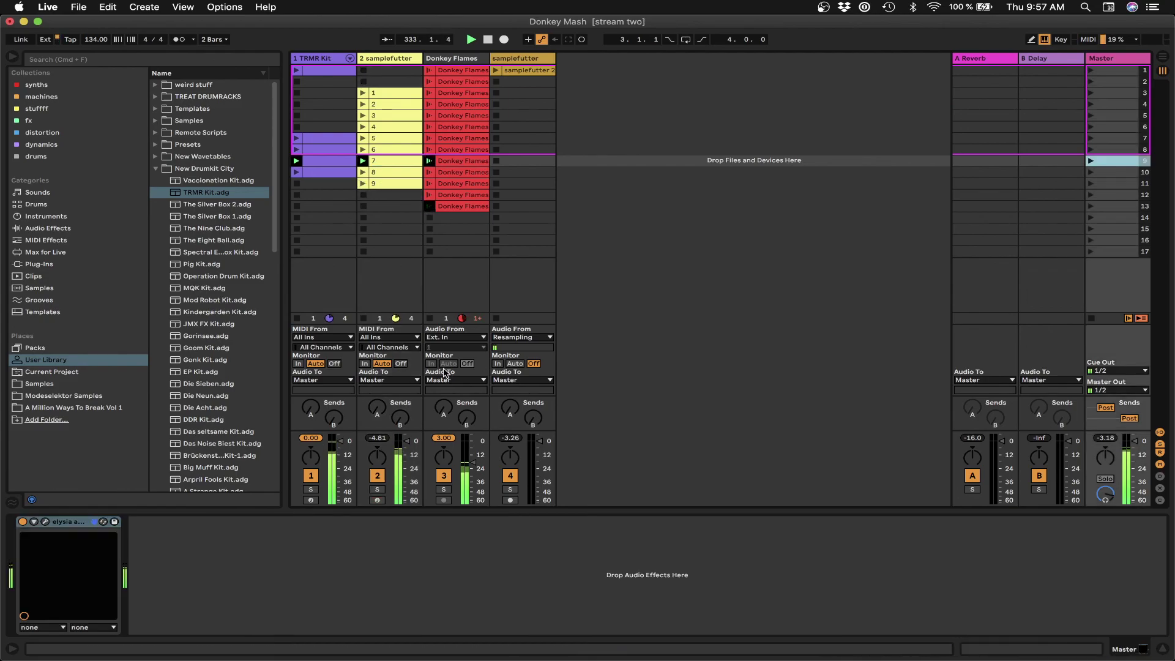
Reopen samplefutter's Simpler to sweep its filter frequency, and deactivate the Donkey Flames track
click(380, 161)
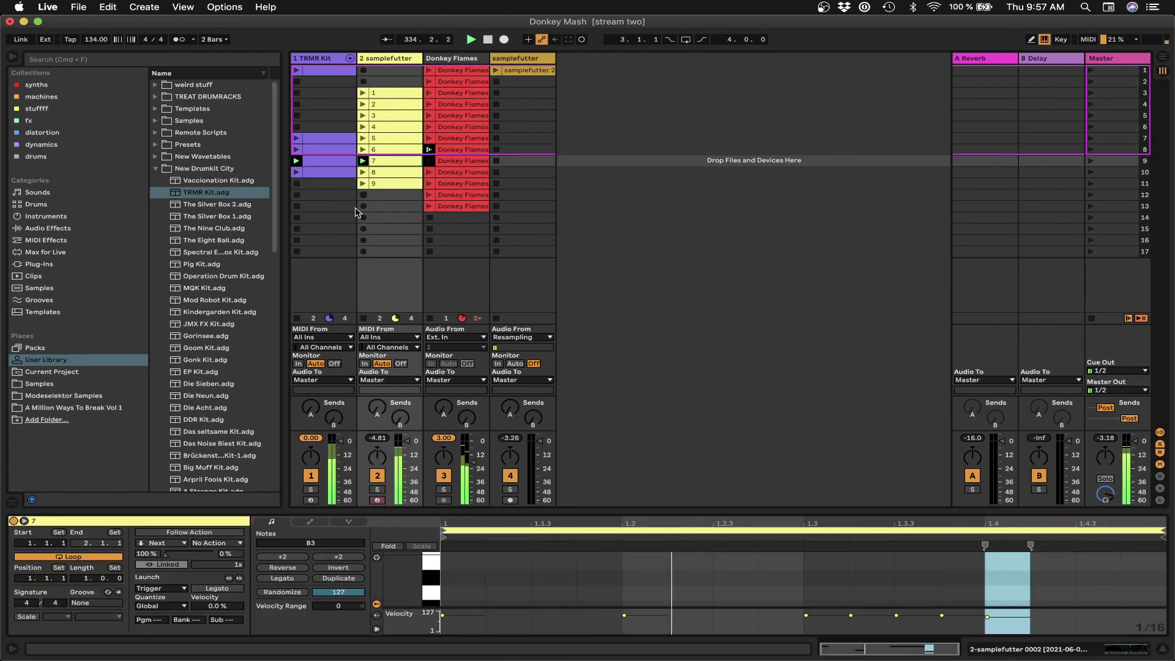
click(398, 69)
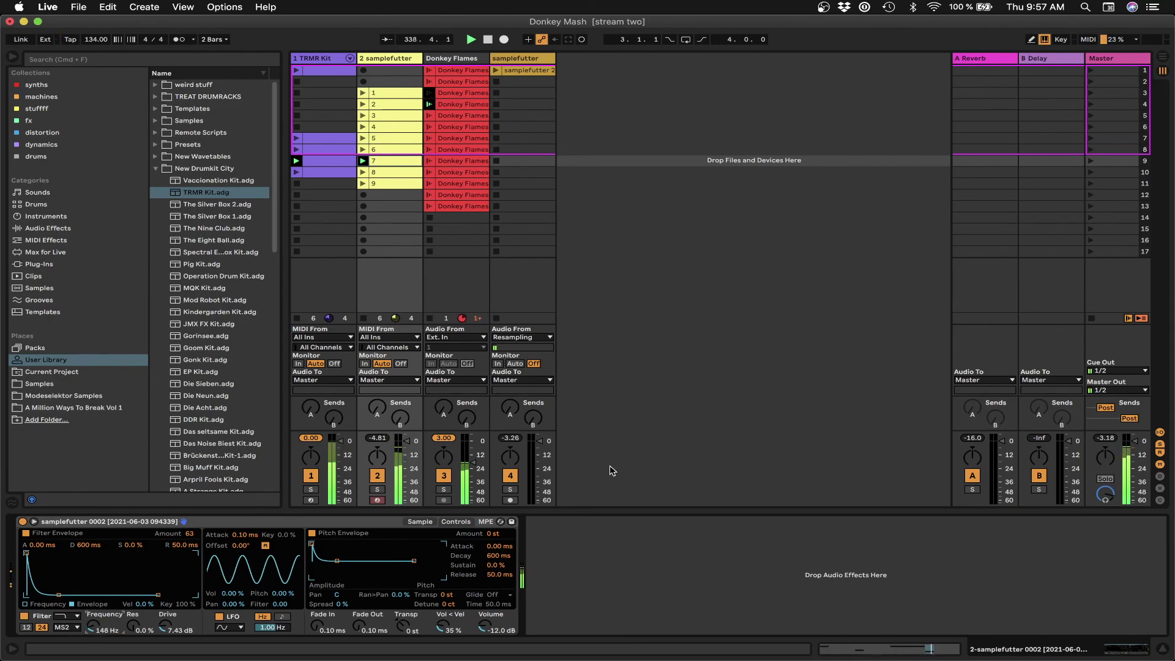
click(445, 476)
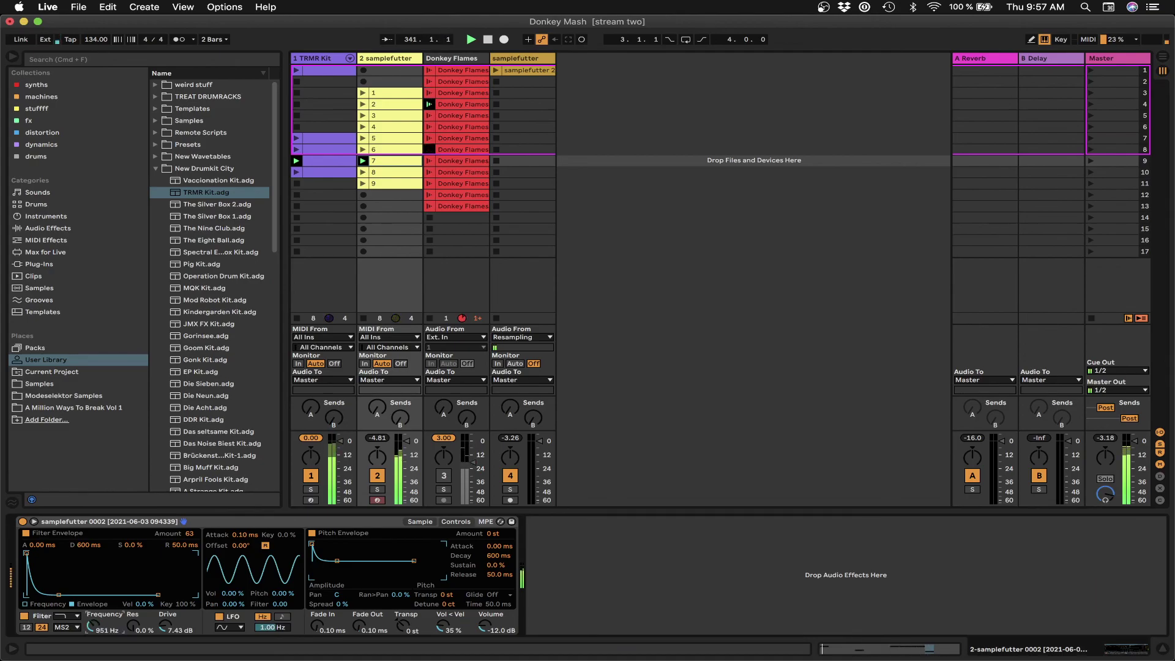
Launch samplefutter clips 6 and 1, and bring the TRMR Kit clip from scene 1 to scene 3 beside samplefutter clip 1
click(362, 149)
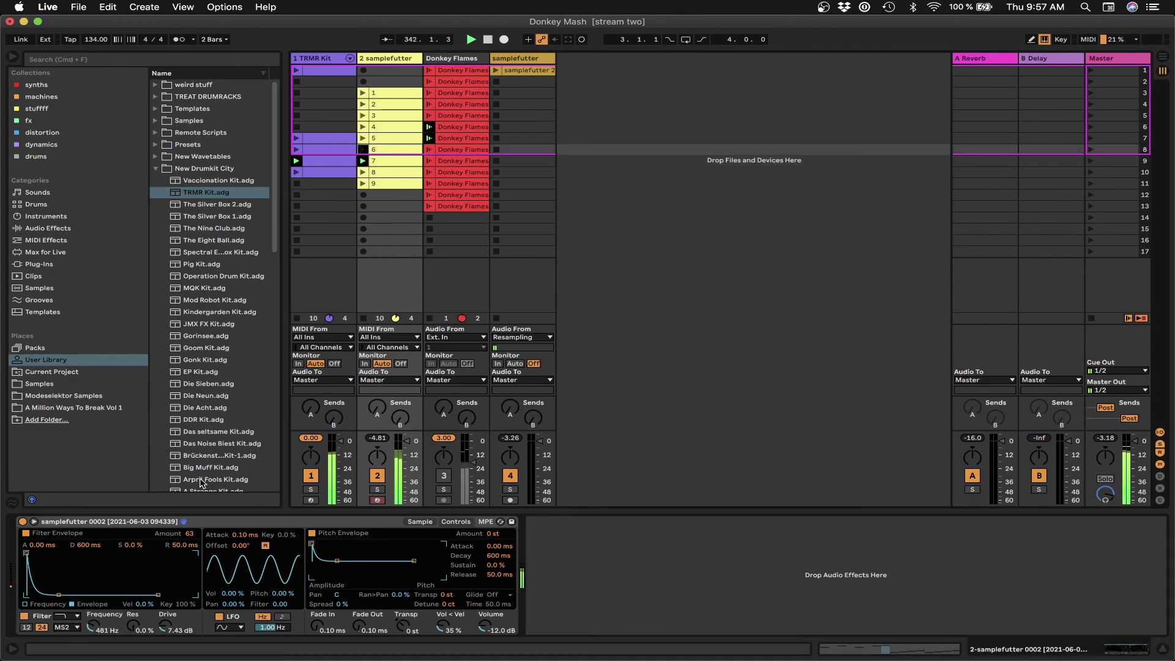
click(362, 93)
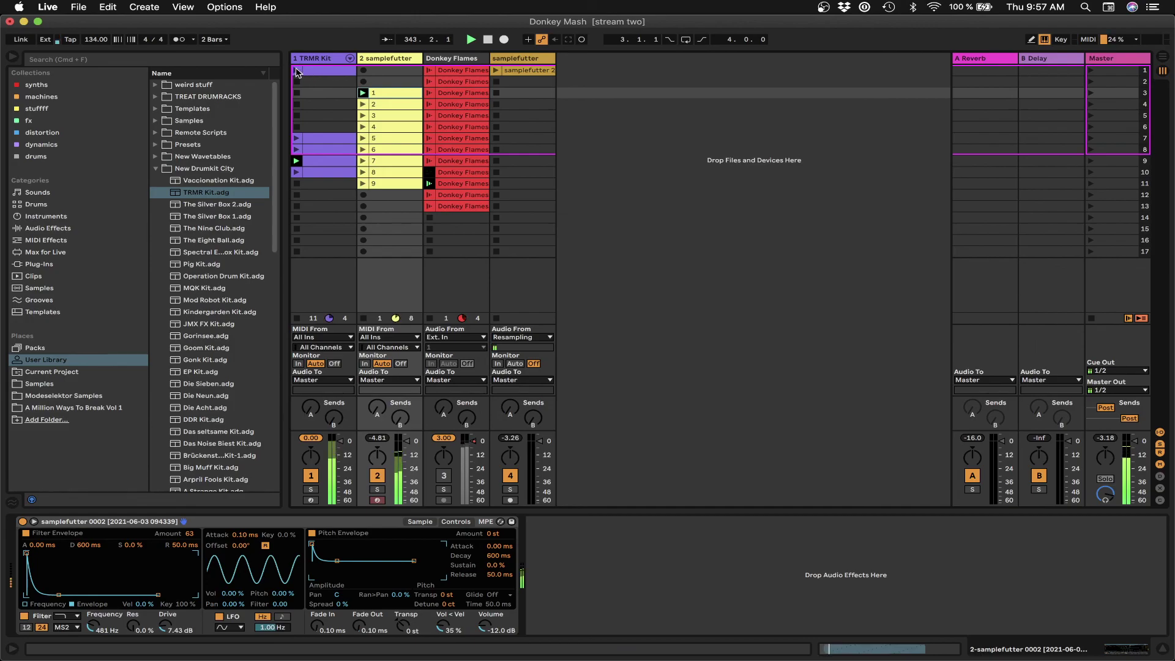
click(325, 71)
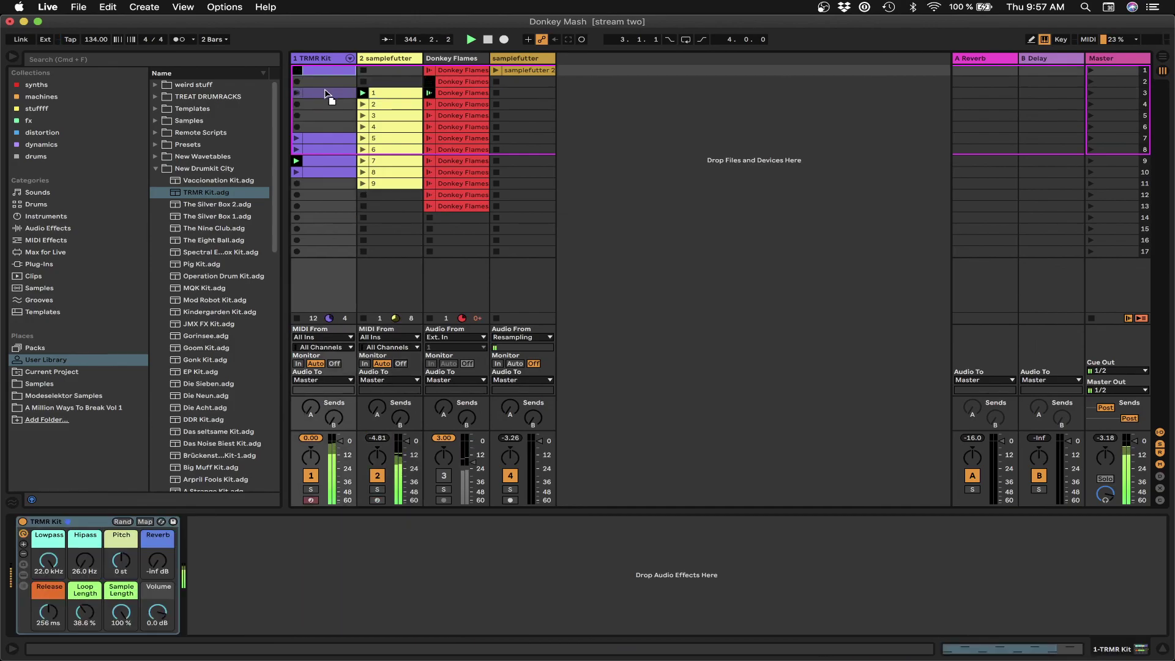